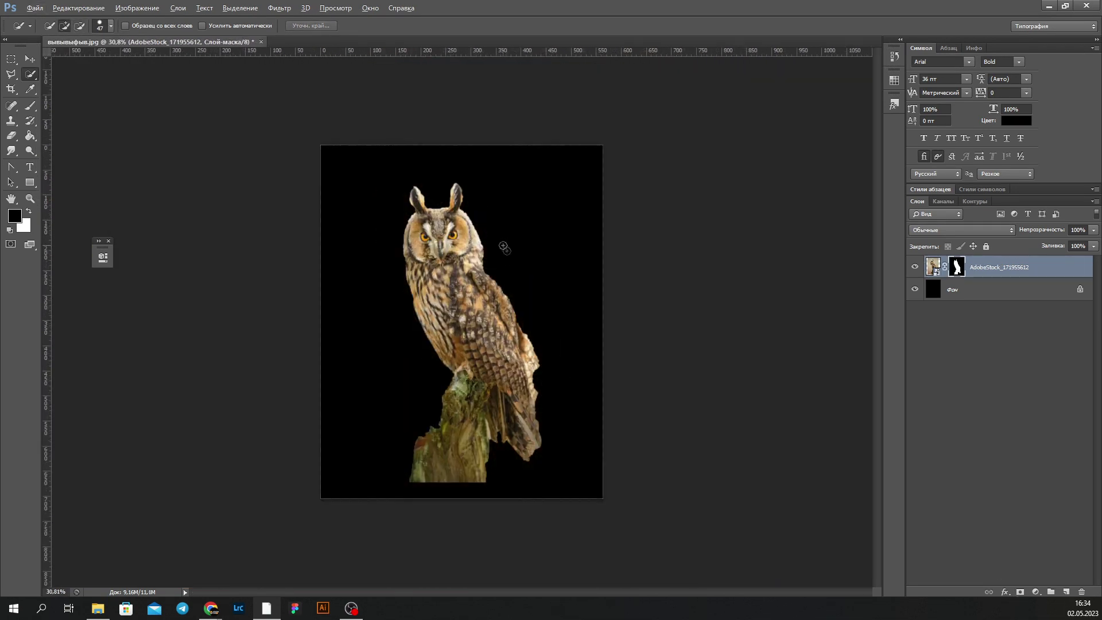
- Ready the Brush and preview the owl's mask against a white background
key(b)
scroll(536, 199, up, 5)
key(x)
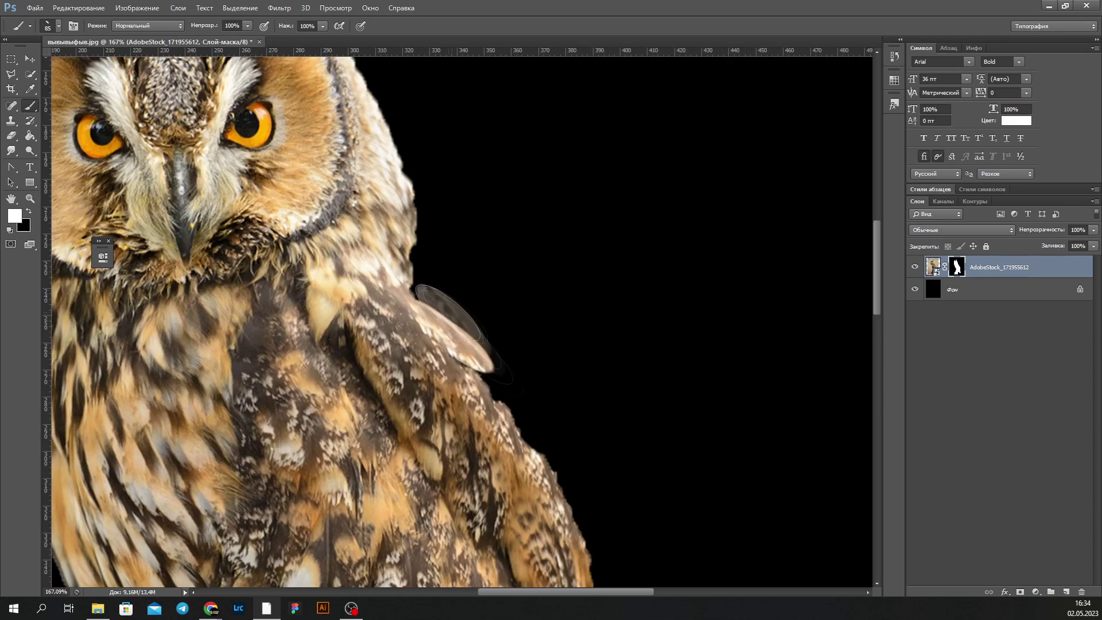
scroll(503, 256, down, 3)
scroll(502, 255, down, 2)
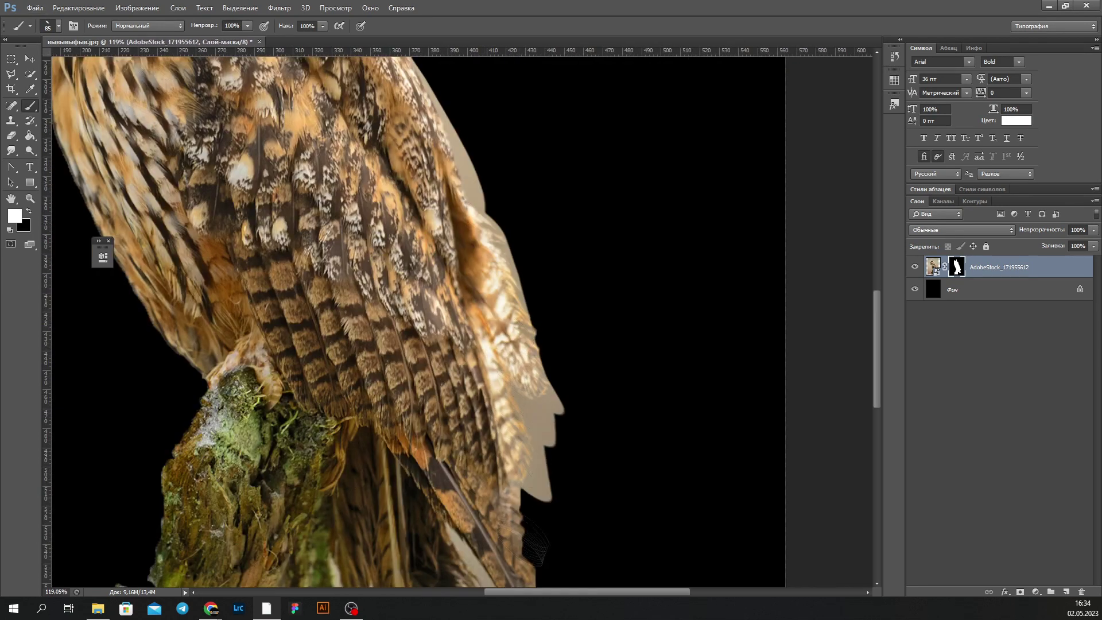
scroll(518, 410, up, 3)
key(alt+ctrl+r)
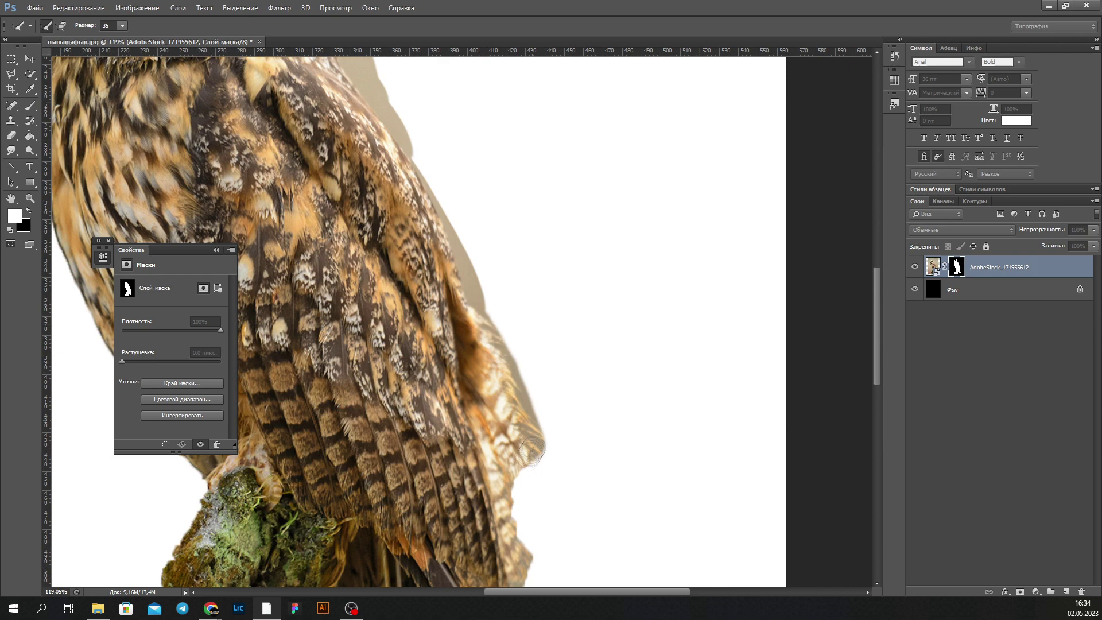
scroll(553, 423, down, 3)
scroll(536, 427, down, 3)
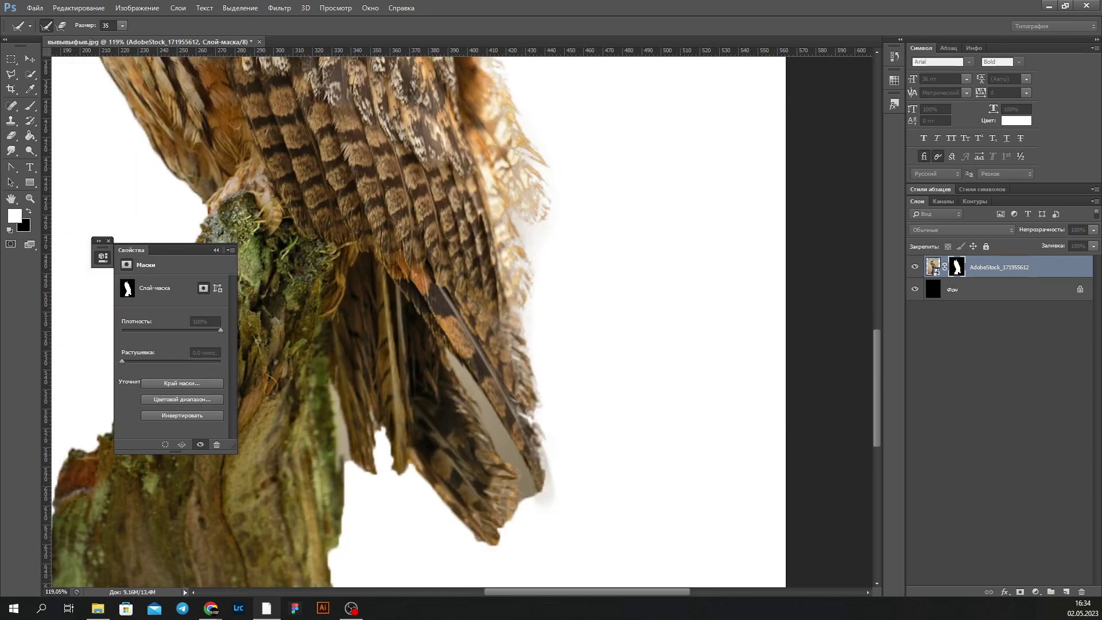
scroll(373, 492, up, 5)
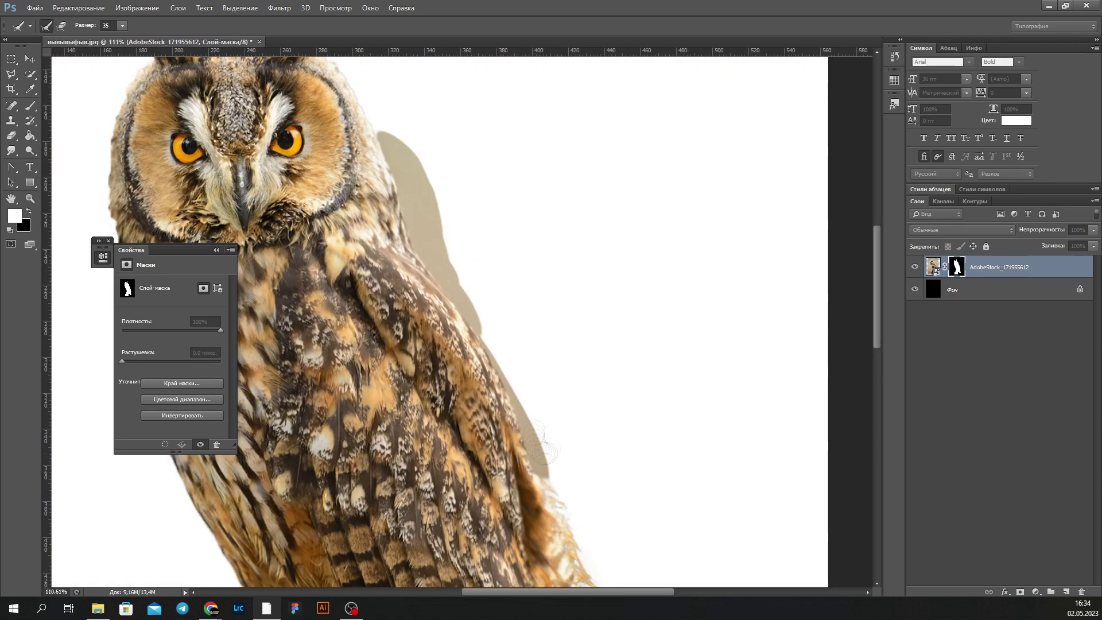
scroll(402, 316, down, 3)
scroll(402, 315, up, 2)
- Paint black on the mask over the beige halo beside the owl's wing
click(31, 106)
alt+scroll(402, 230, up, 5)
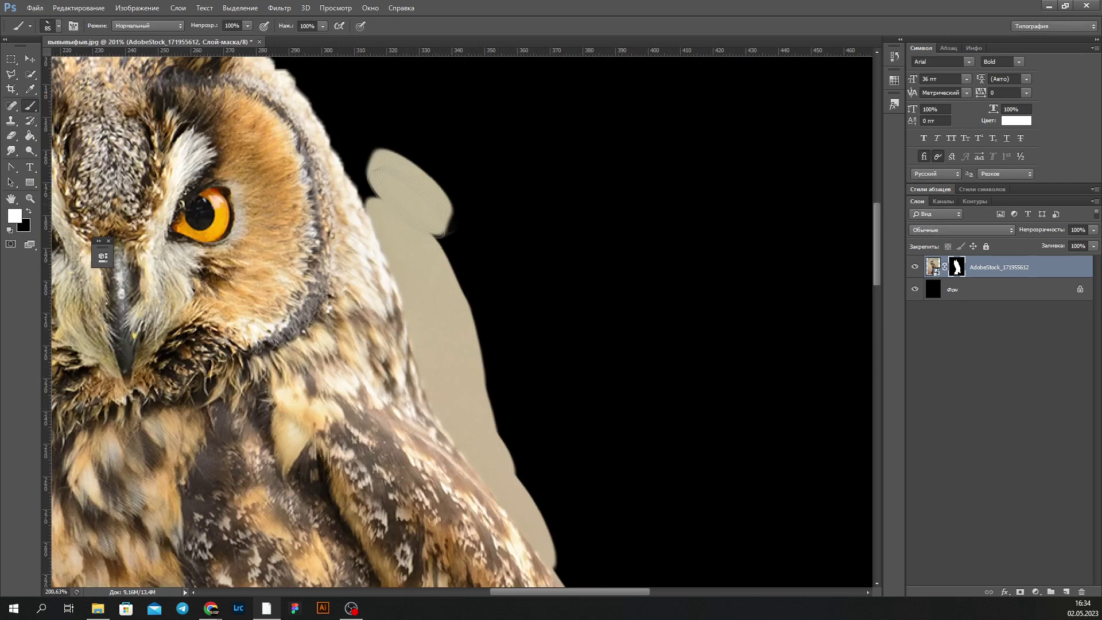
key(x)
drag(411, 189, 445, 367)
scroll(448, 361, down, 5)
scroll(542, 239, up, 2)
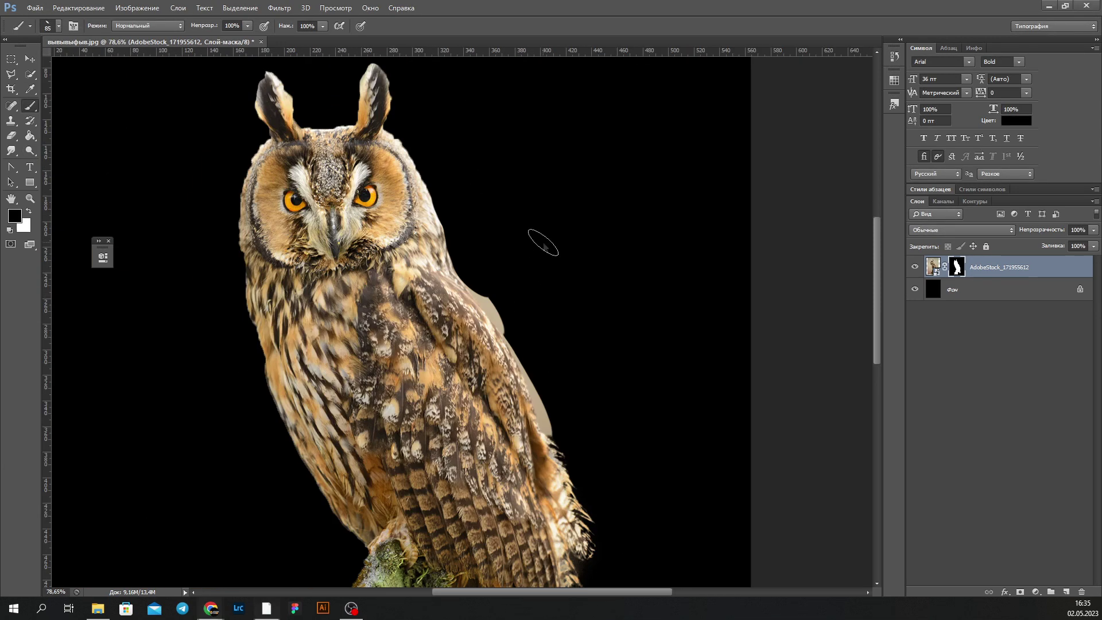
scroll(370, 136, up, 4)
scroll(453, 411, down, 3)
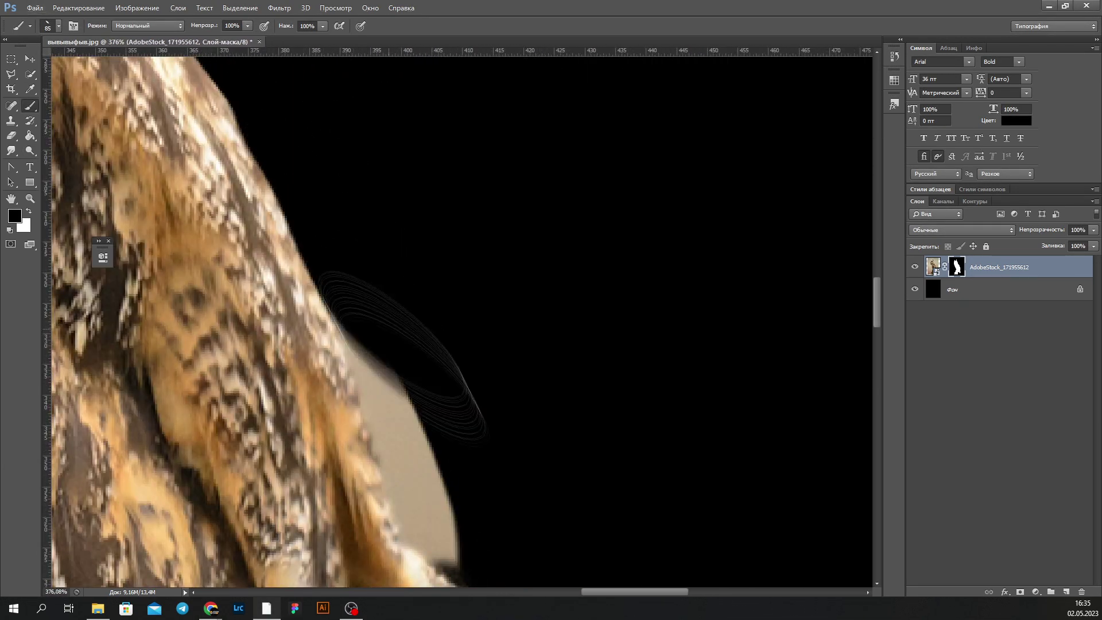
alt+scroll(416, 224, up, 2)
alt+scroll(534, 244, down, 2)
scroll(492, 98, up, 5)
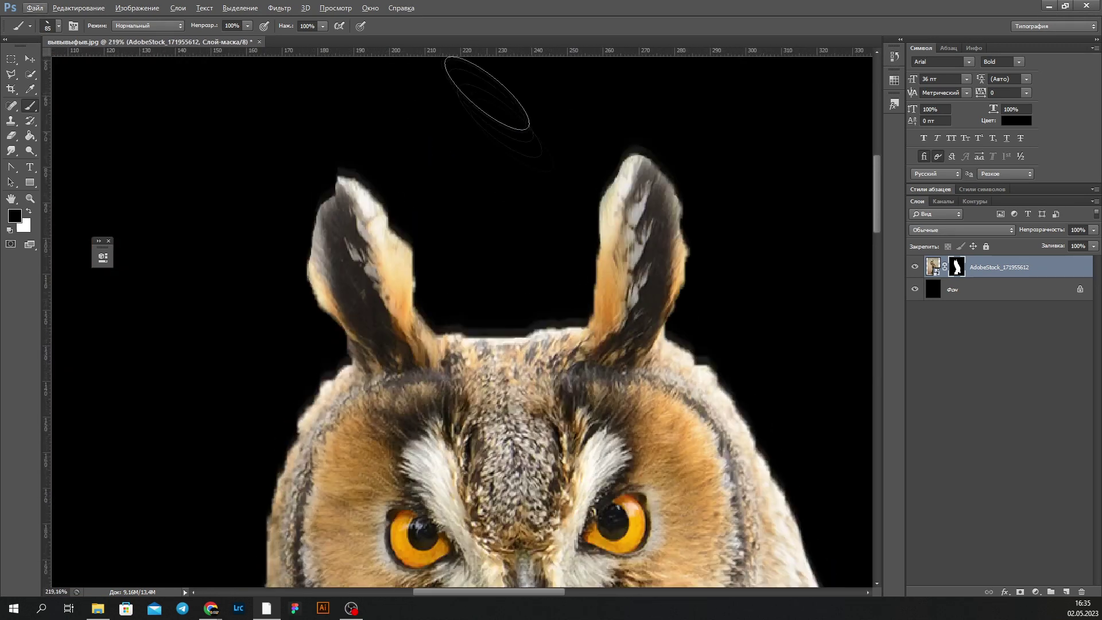
- Refine the mask edge along the owl's ears and head and apply it
click(103, 258)
click(182, 383)
mouse_move(663, 342)
mouse_down()
mouse_move(568, 373)
mouse_move(417, 304)
mouse_move(276, 453)
mouse_move(253, 565)
mouse_up()
key(Return)
- Fill a new layer above the background with dark navy
key(ctrl+0)
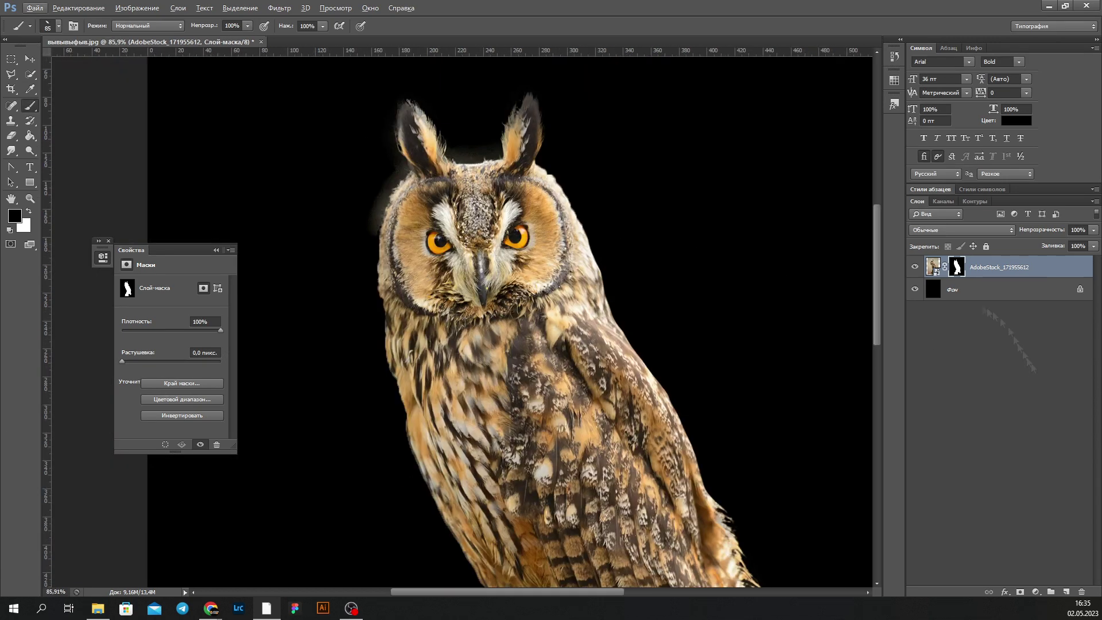
click(976, 289)
click(15, 216)
click(910, 433)
click(1047, 293)
click(1066, 592)
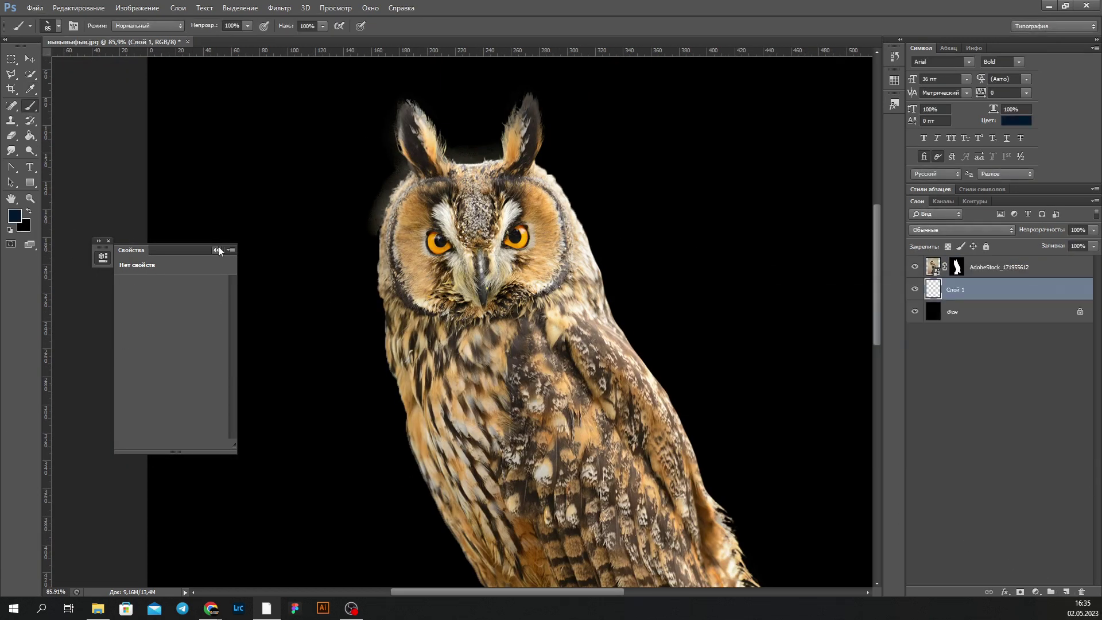
key(g)
click(230, 345)
alt+scroll(474, 120, up, 5)
- Paint black on the owl mask to remove the teal glow around the ears and head
click(957, 267)
key(b)
key(d)
right_click(467, 233)
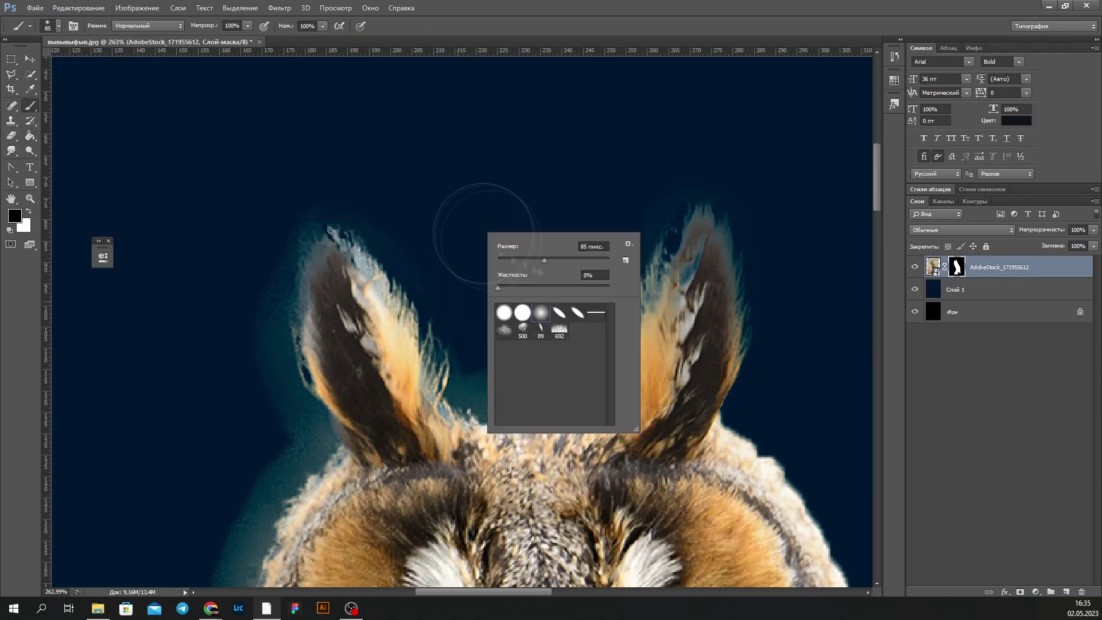
drag(583, 374, 505, 338)
alt+scroll(506, 338, down, 2)
drag(394, 337, 344, 505)
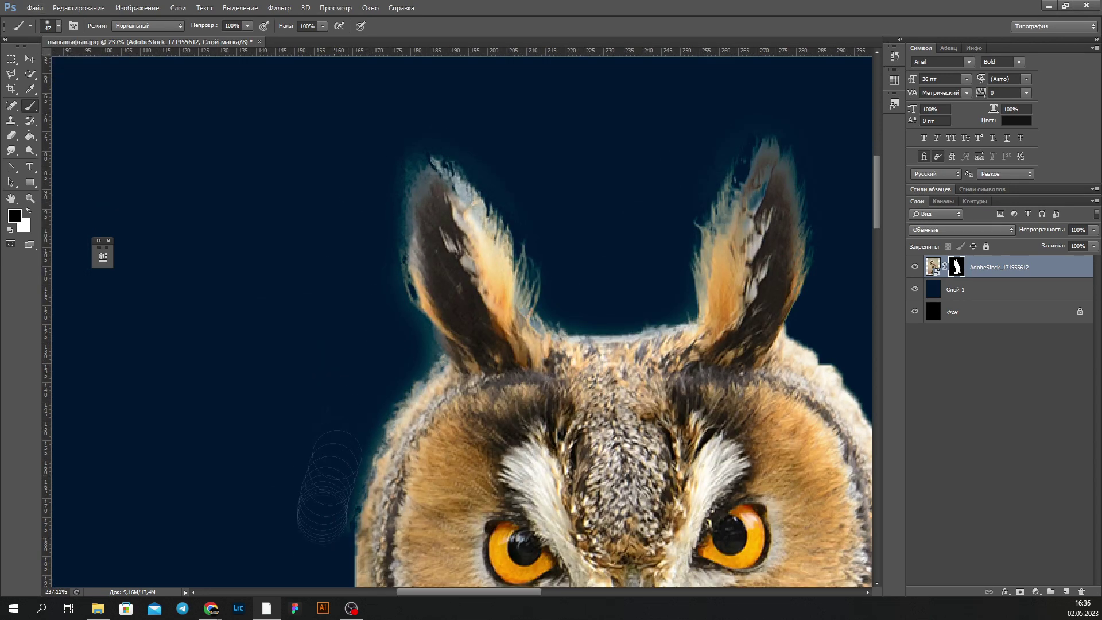
- Mask out the stray spot near the tail feathers and the light strip along the wing
alt+scroll(344, 505, down, 4)
alt+scroll(522, 355, up, 3)
scroll(522, 355, down, 3)
scroll(563, 459, down, 3)
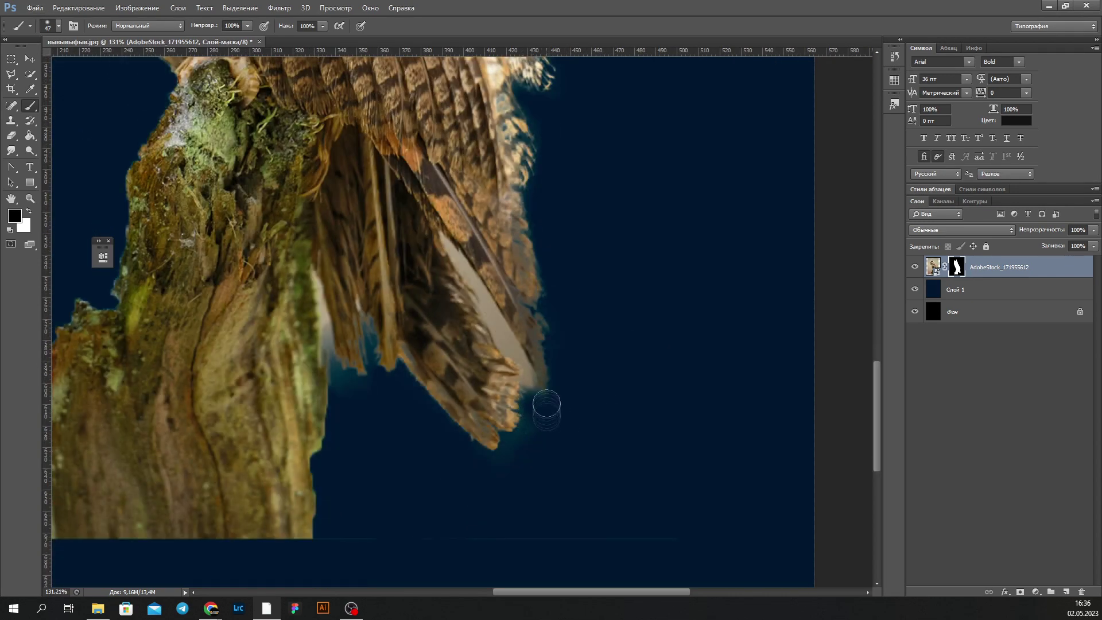
alt+scroll(546, 401, up, 3)
click(324, 221)
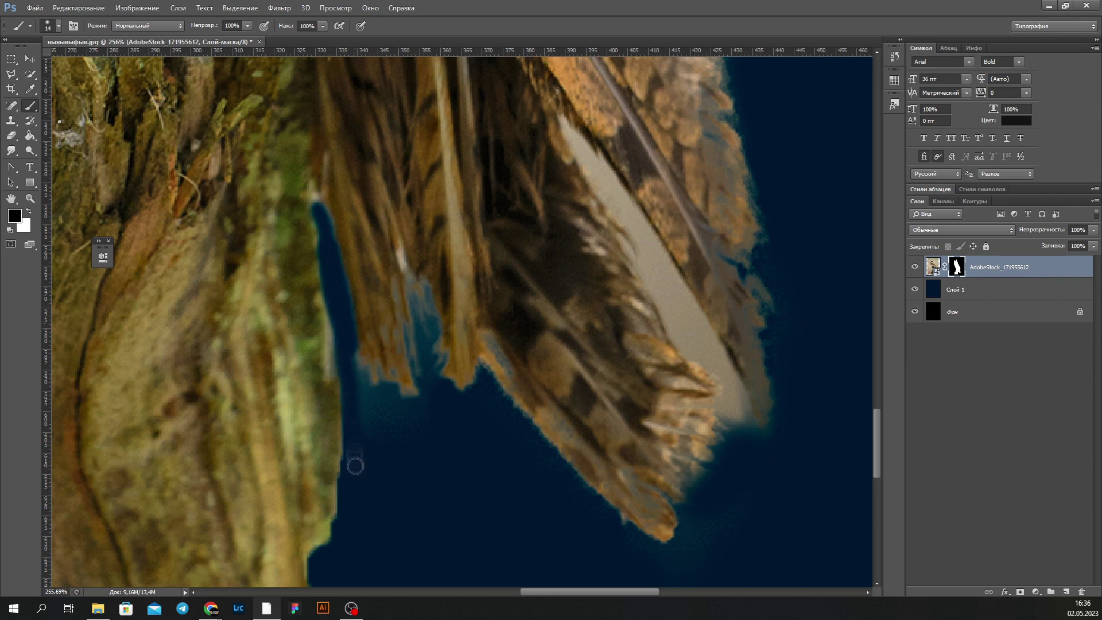
alt+scroll(574, 365, up, 2)
mouse_move(283, 181)
mouse_down()
mouse_move(500, 543)
mouse_move(376, 313)
mouse_up()
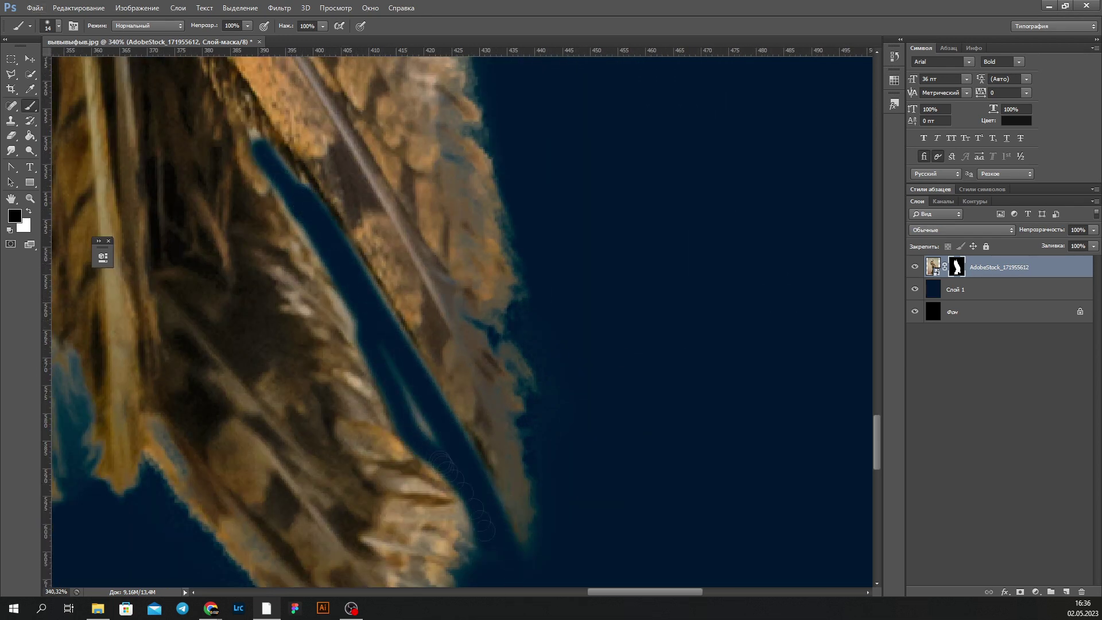
alt+scroll(524, 333, down, 5)
- Add a layer clipped to the owl, sample orange, and set it to Overlay (Перекрытие)
click(1067, 592)
key(ctrl+alt+g)
right_click(547, 277)
alt+scroll(539, 356, up, 4)
alt+click(539, 359)
click(962, 230)
click(942, 376)
alt+scroll(632, 390, down, 3)
scroll(610, 411, down, 3)
scroll(610, 425, down, 2)
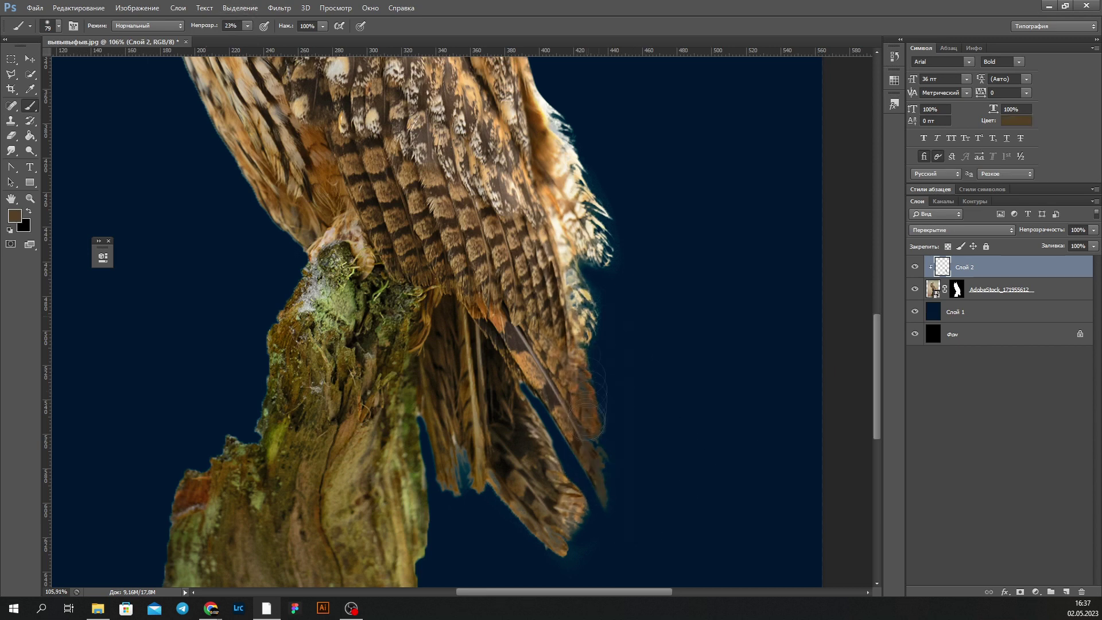
- Erase the beige halo along the stump's left edge on the mask
scroll(608, 459, up, 3)
alt+scroll(591, 394, down, 4)
alt+scroll(505, 425, up, 1)
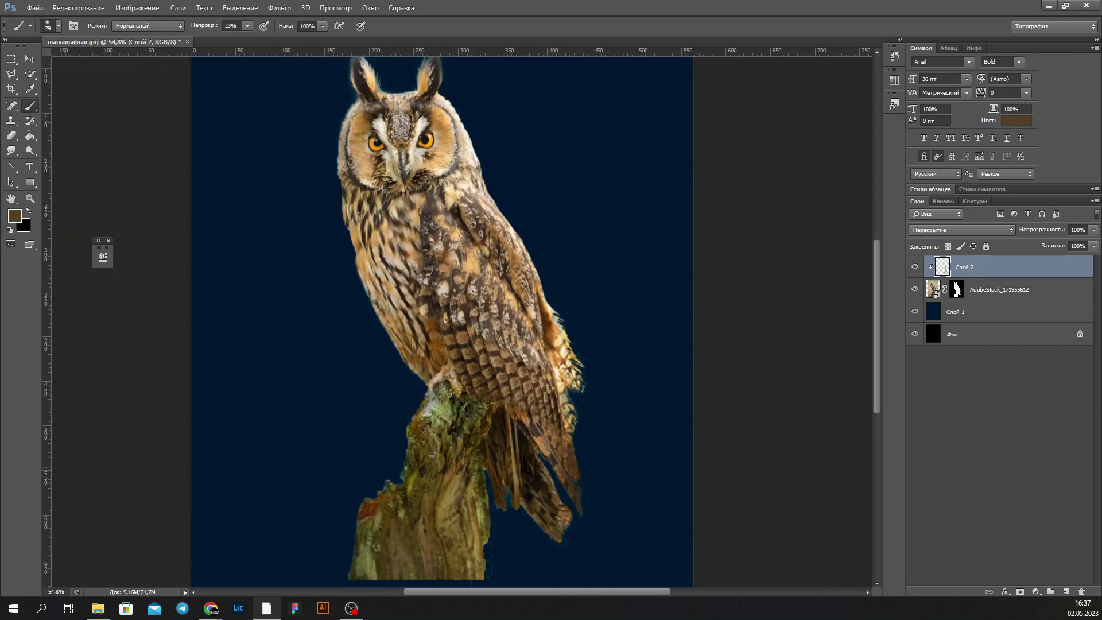
alt+scroll(477, 465, up, 4)
scroll(474, 167, up, 3)
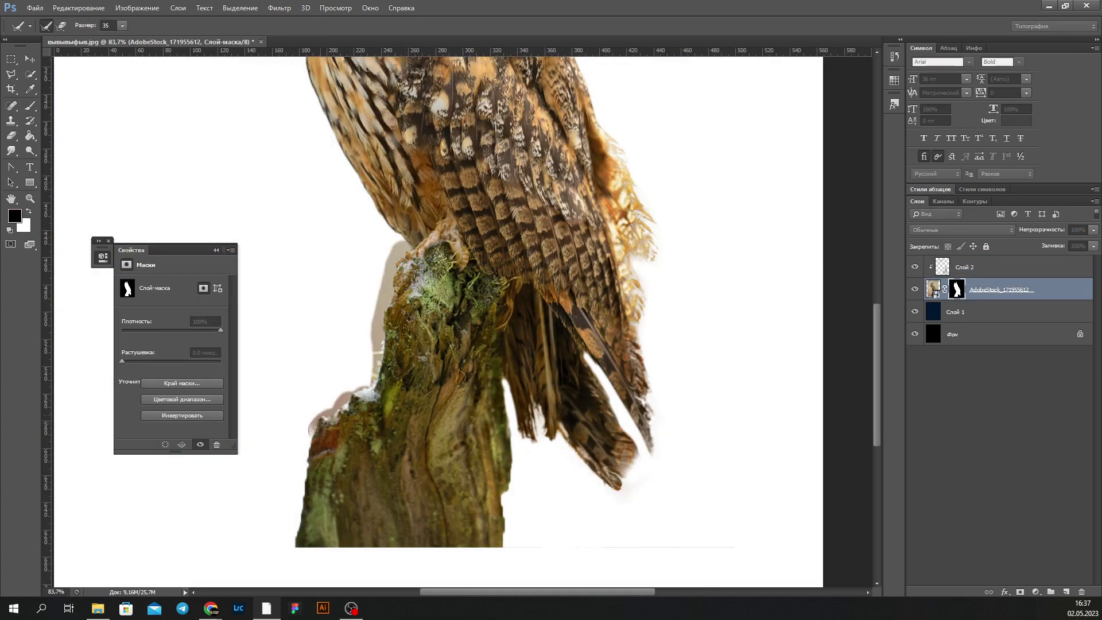
drag(316, 429, 401, 247)
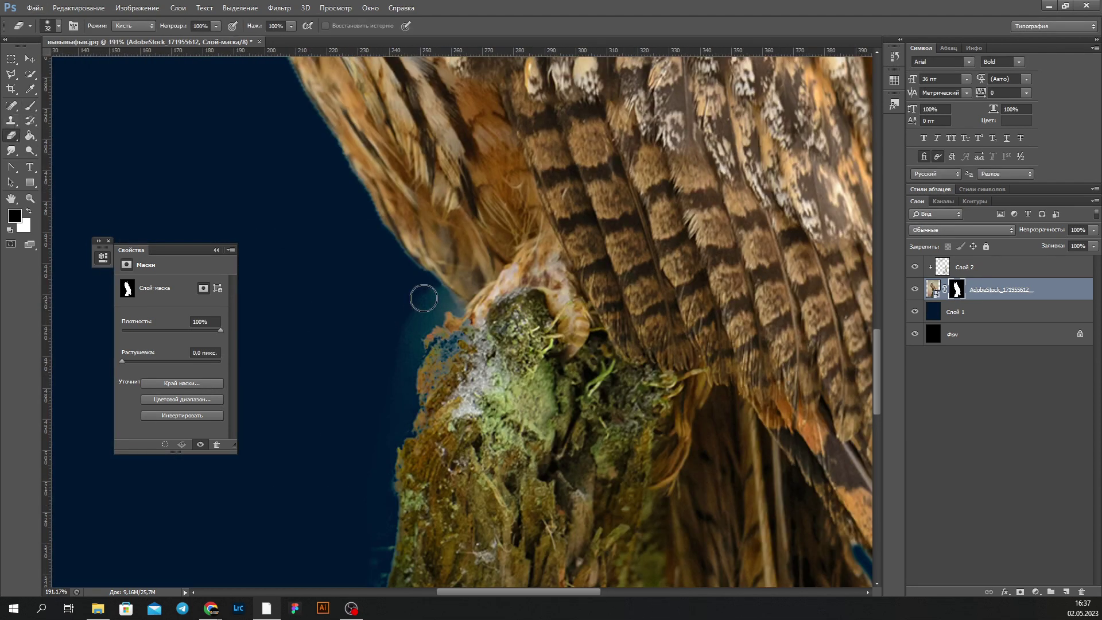
- Darken the leftover halo beside the stump with a soft 23% brush, then select the owl layers
key(b)
right_click(462, 358)
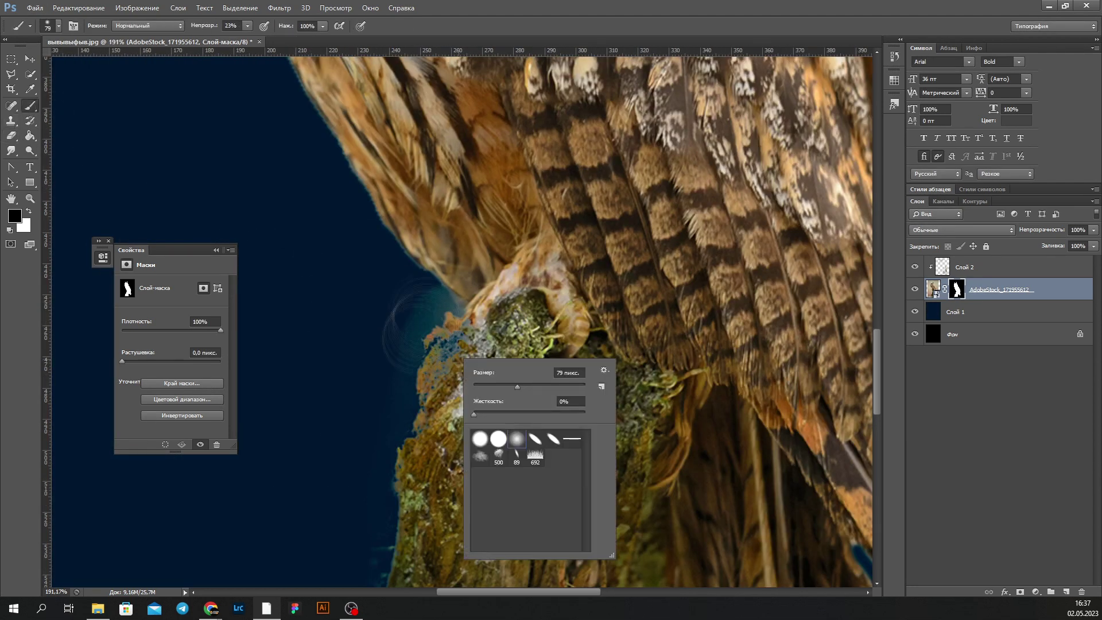
drag(425, 304, 413, 345)
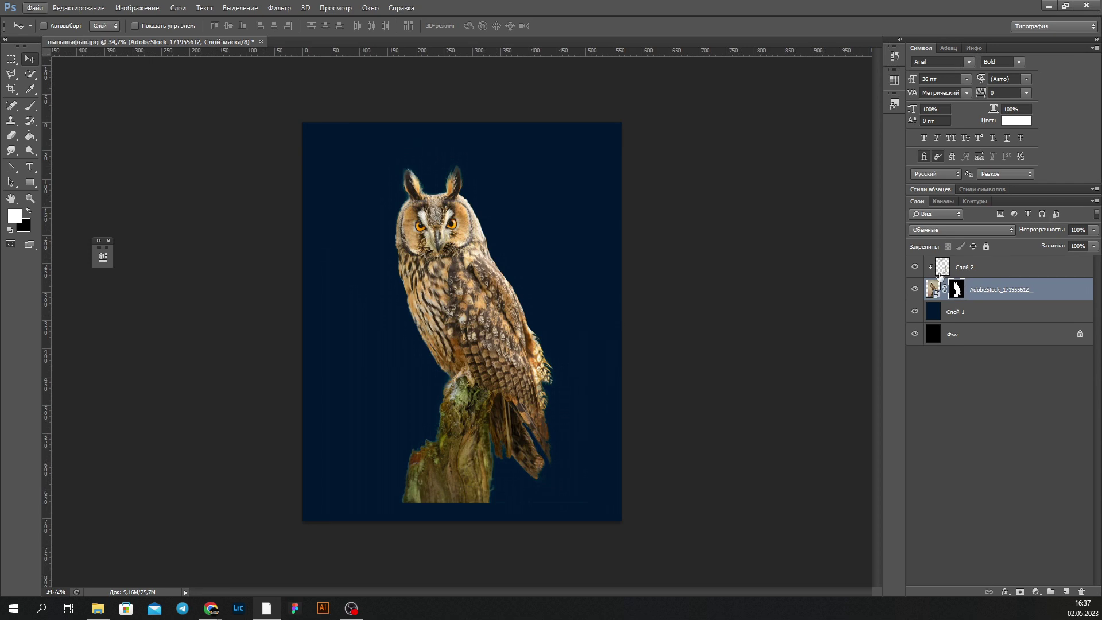
shift+click(991, 268)
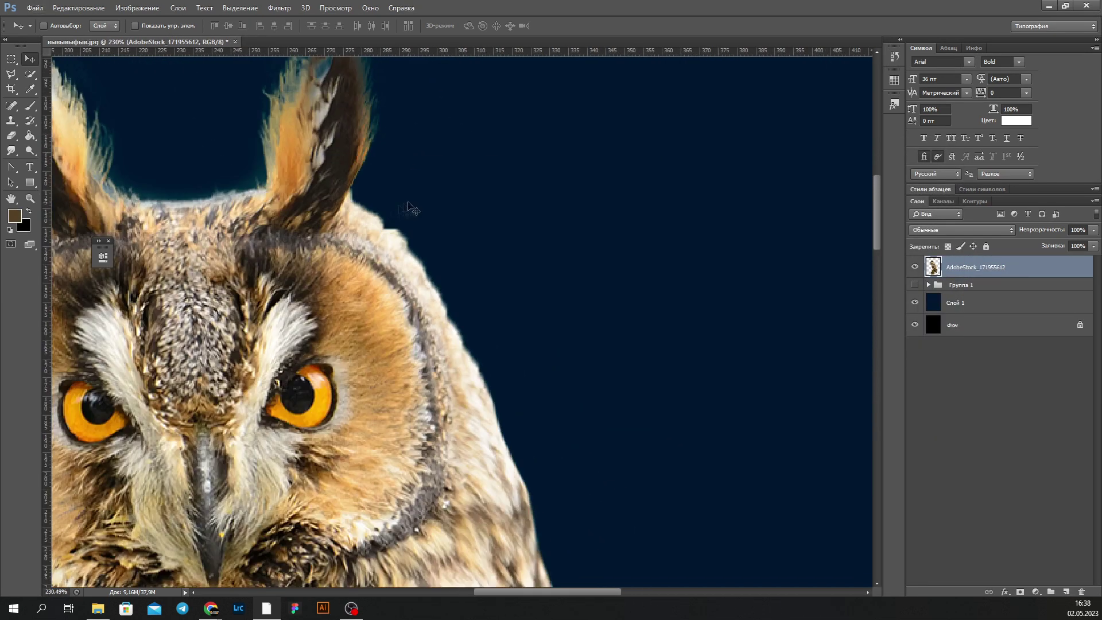
- Smudge the owl's ear and feather edges and nudge the owl slightly right and down
right_click(408, 209)
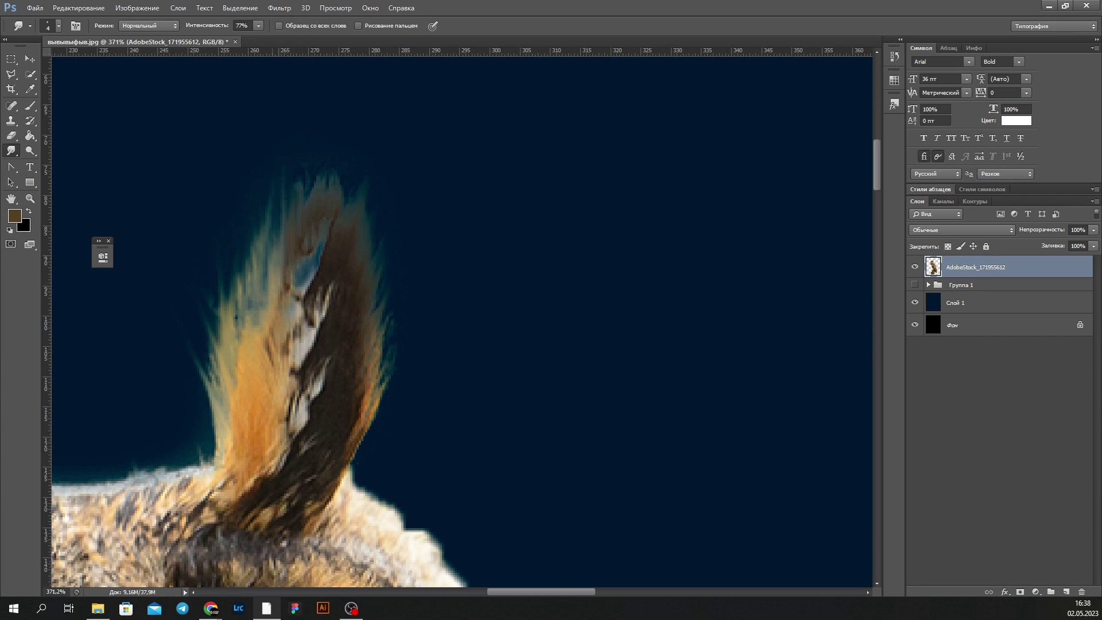
scroll(196, 237, down, 3)
scroll(377, 235, up, 3)
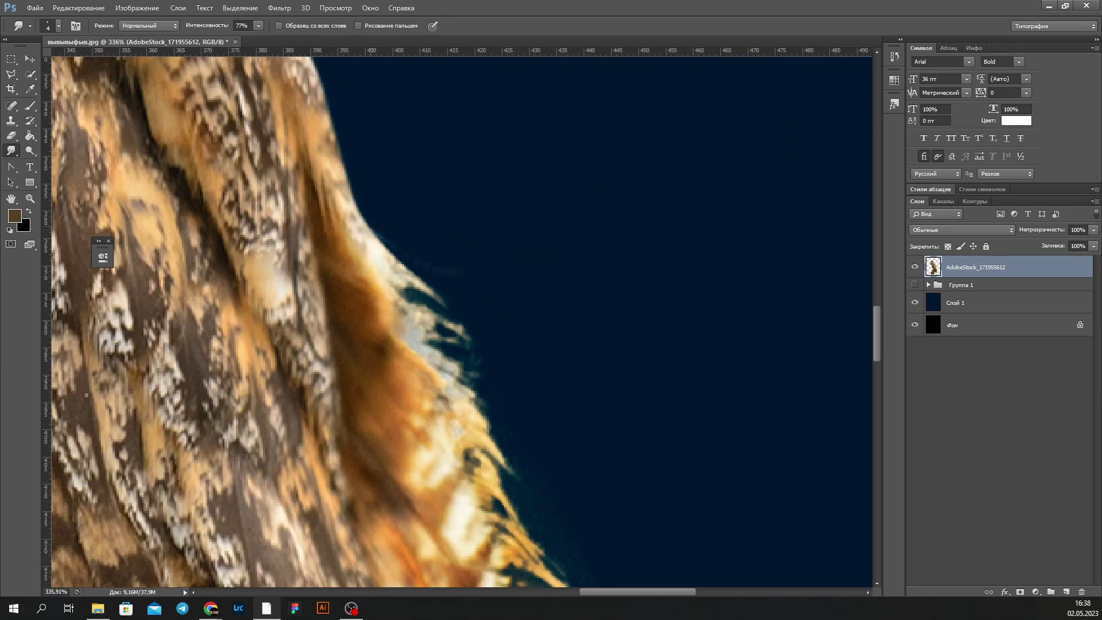
key(ctrl+0)
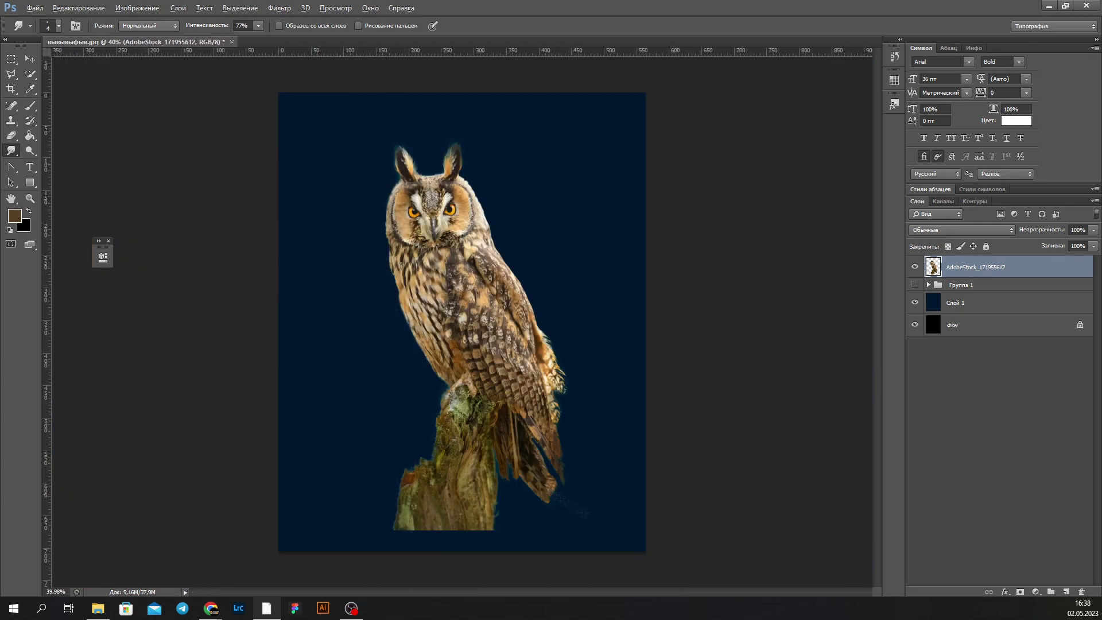
key(v)
drag(509, 333, 515, 360)
- Add a Levels adjustment clipped to the owl, raising input black and lowering output white
key(ctrl+0)
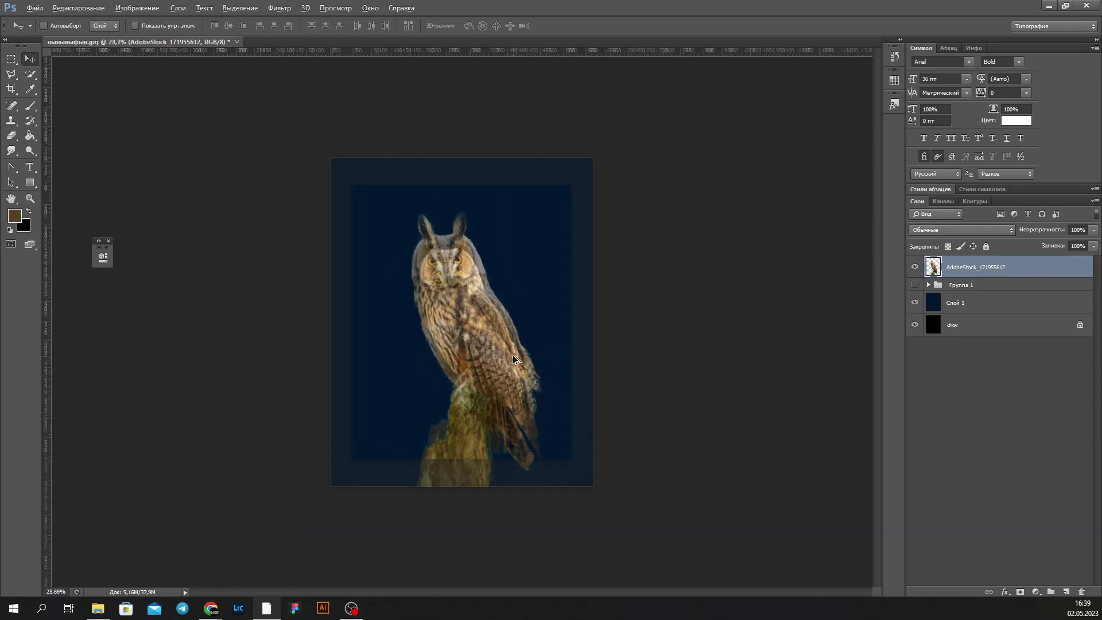
click(1036, 592)
click(987, 391)
click(166, 445)
drag(136, 368, 169, 368)
drag(203, 403, 193, 402)
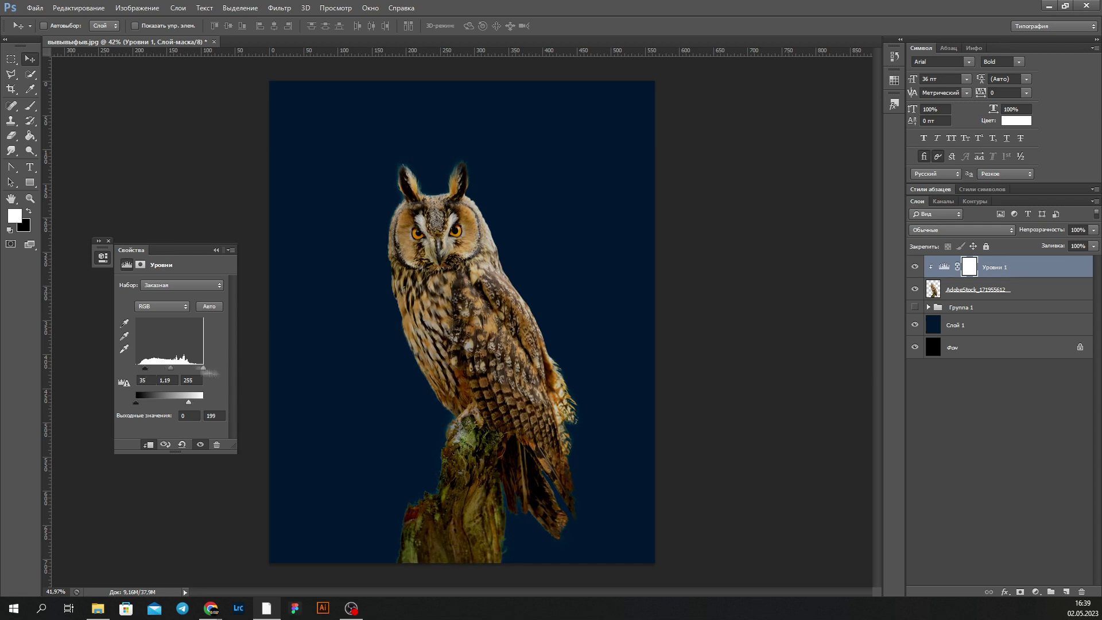
- Close the Levels properties and create an empty layer clipped to the owl above Levels
click(216, 250)
scroll(427, 214, up, 3)
scroll(427, 214, down, 4)
alt+click(1066, 592)
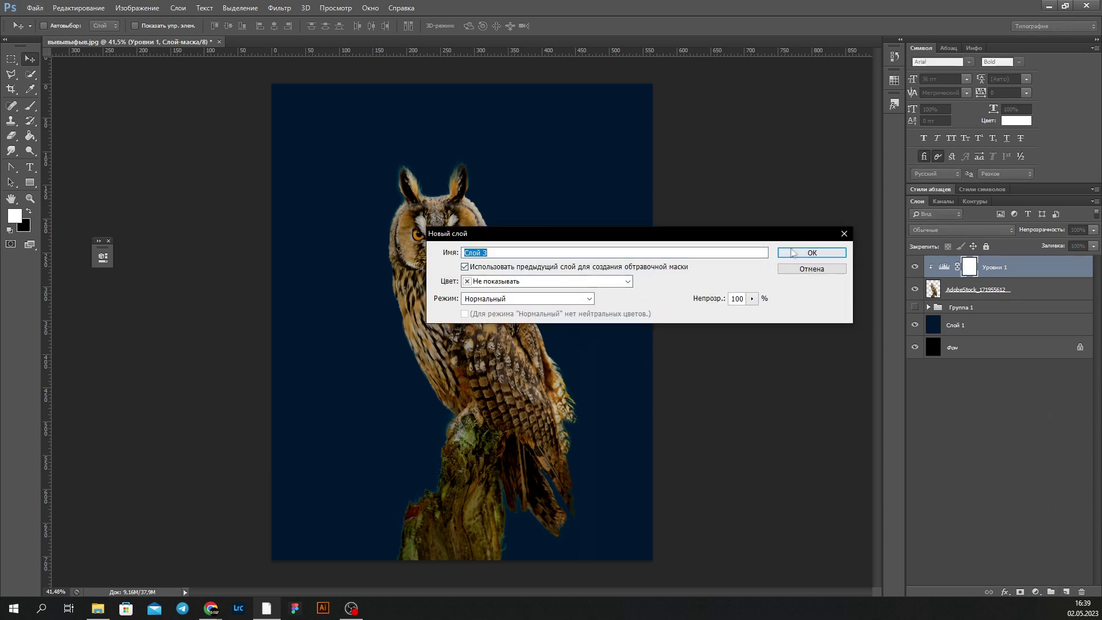
click(812, 253)
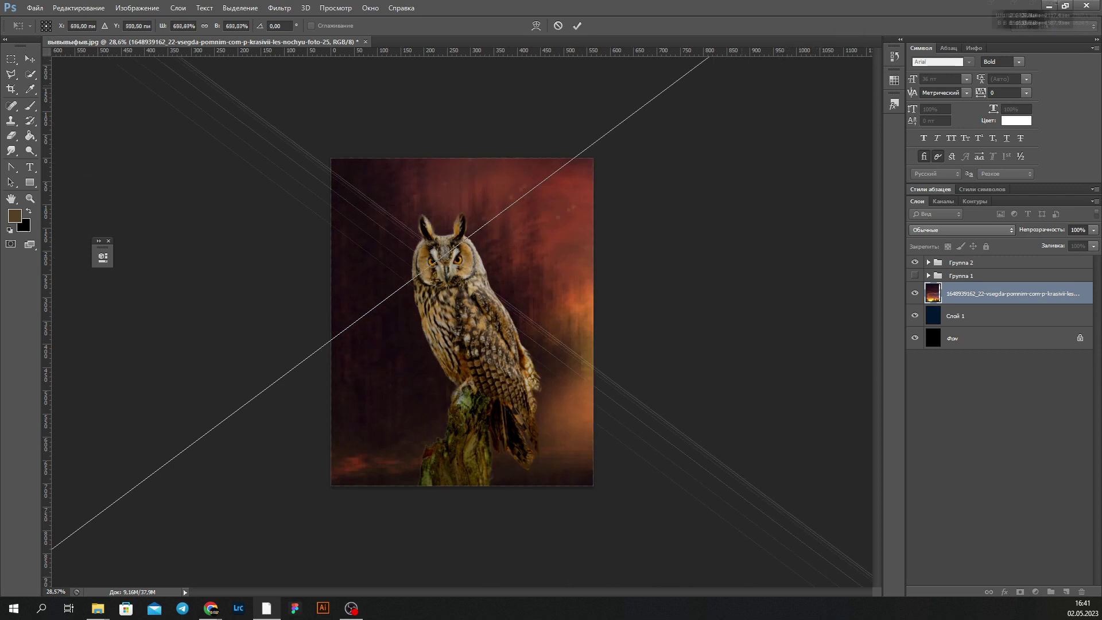
- Place the fiery sunset forest image and give it an Oil Paint filter look
drag(471, 370, 478, 194)
key(Return)
key(ctrl+0)
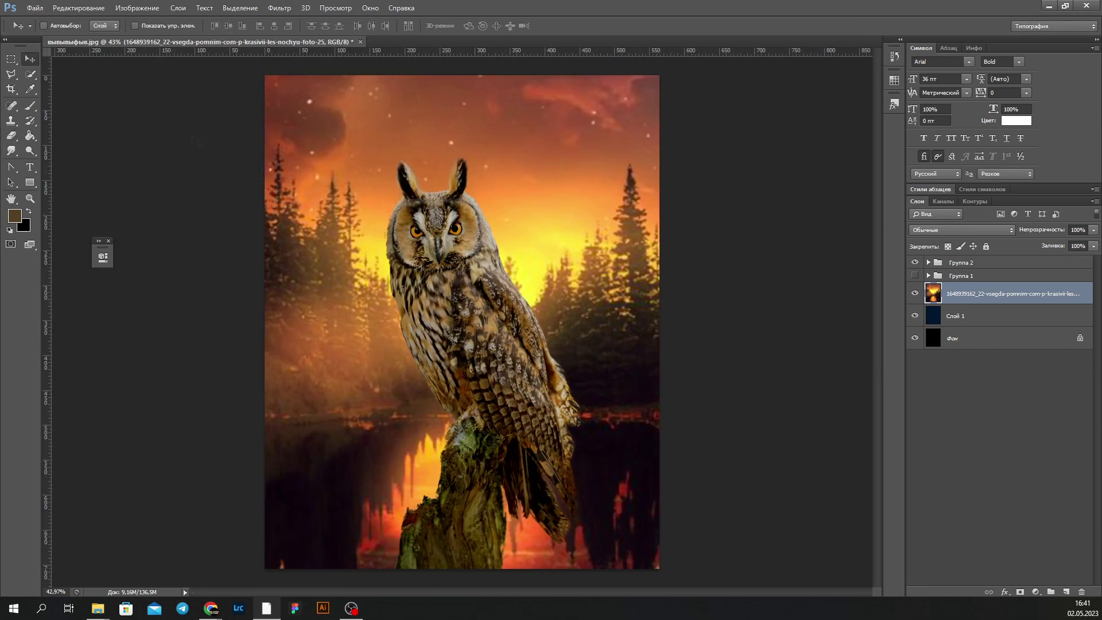
click(279, 8)
click(310, 56)
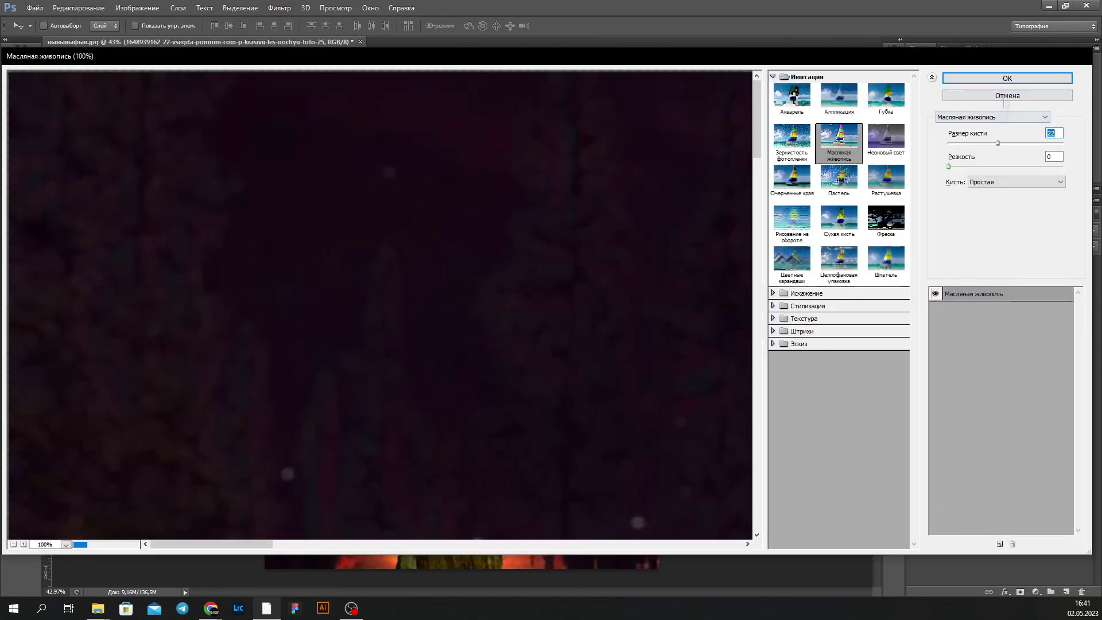
key(Escape)
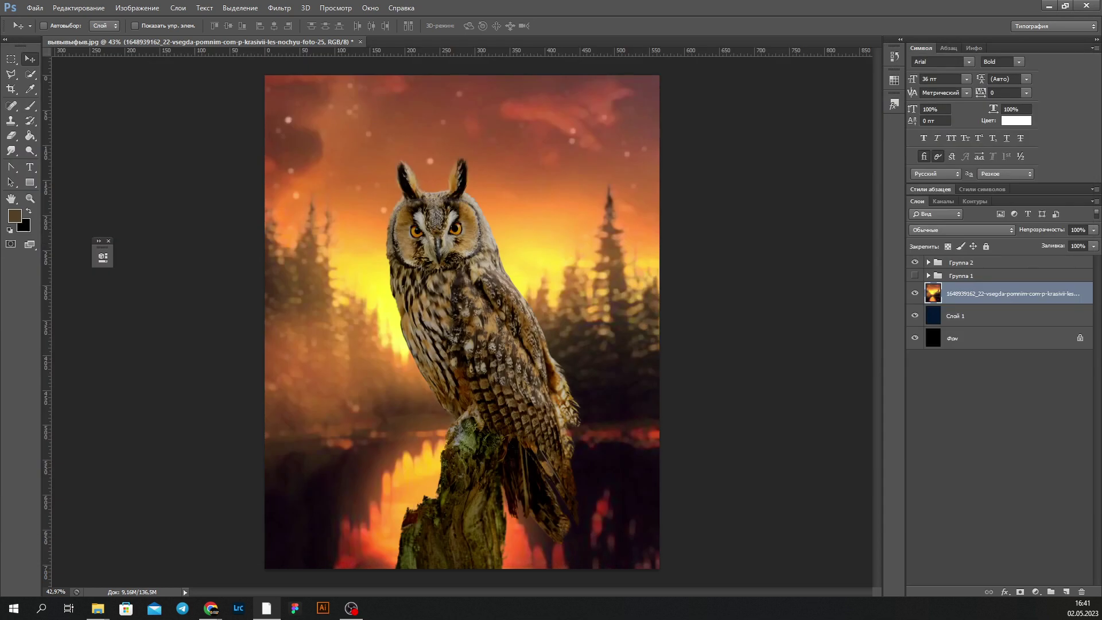
- Deepen the background with a Levels adjustment set to 19 / 0.88 / 255
click(1036, 592)
click(976, 402)
drag(136, 367, 175, 367)
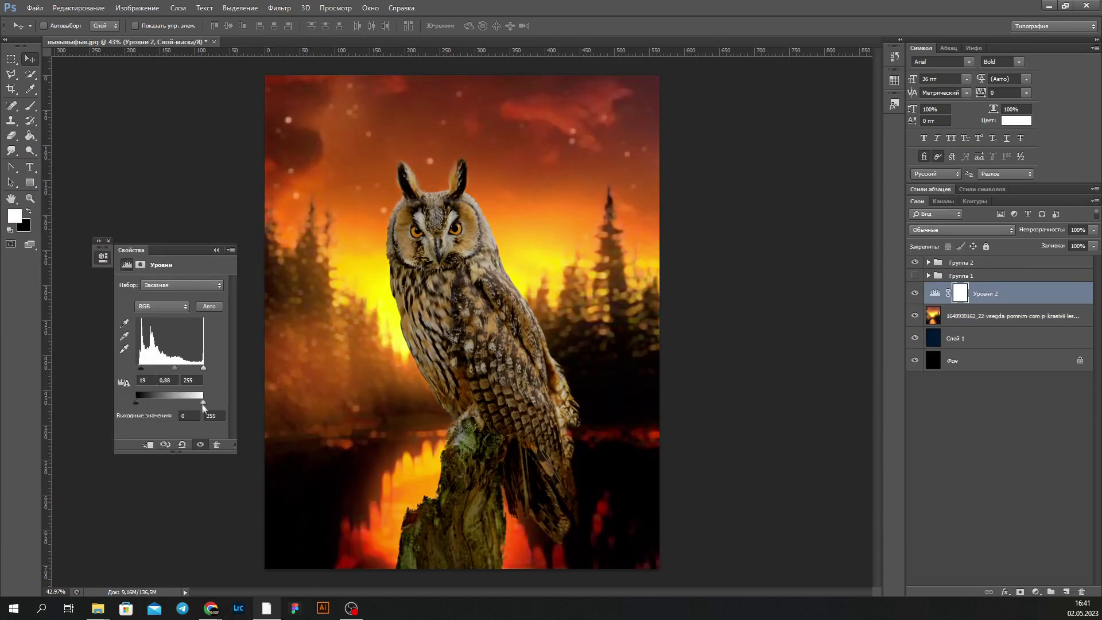
- Create a new layer clipped to the Группа 2 group
click(964, 262)
key(ctrl+shift+n)
click(795, 258)
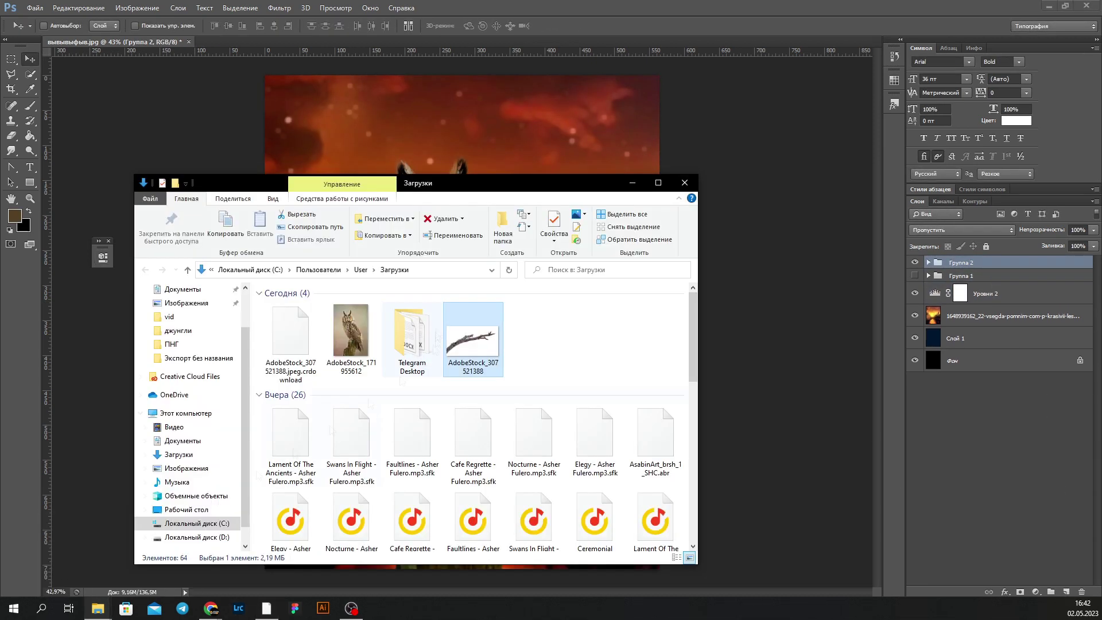
- Place the bare branch image and delete its white background
drag(480, 333, 600, 267)
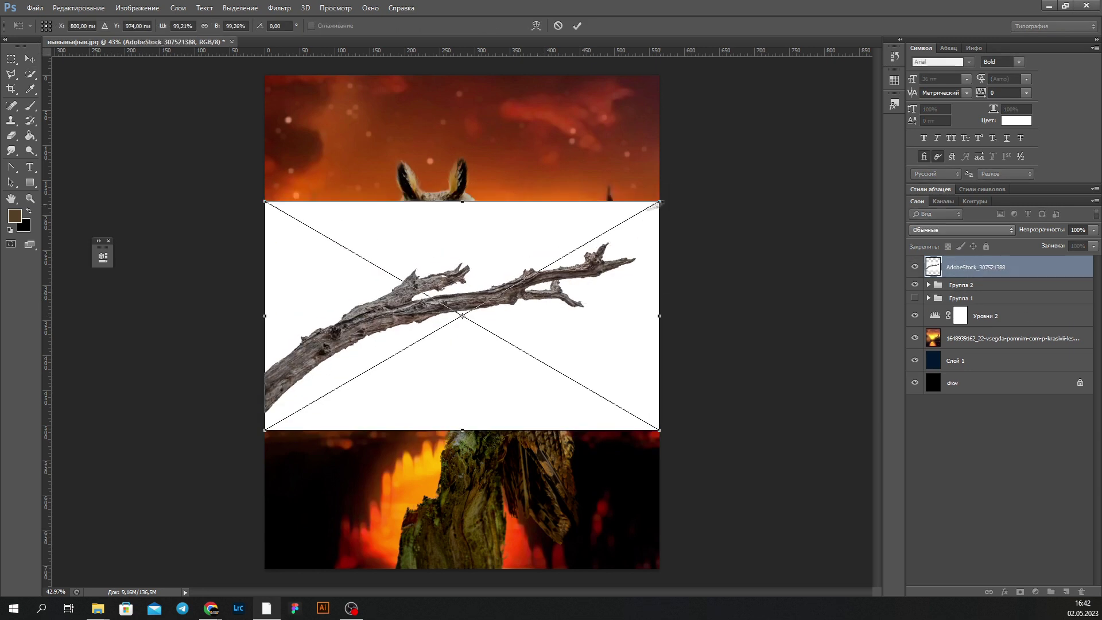
key(Return)
click(240, 8)
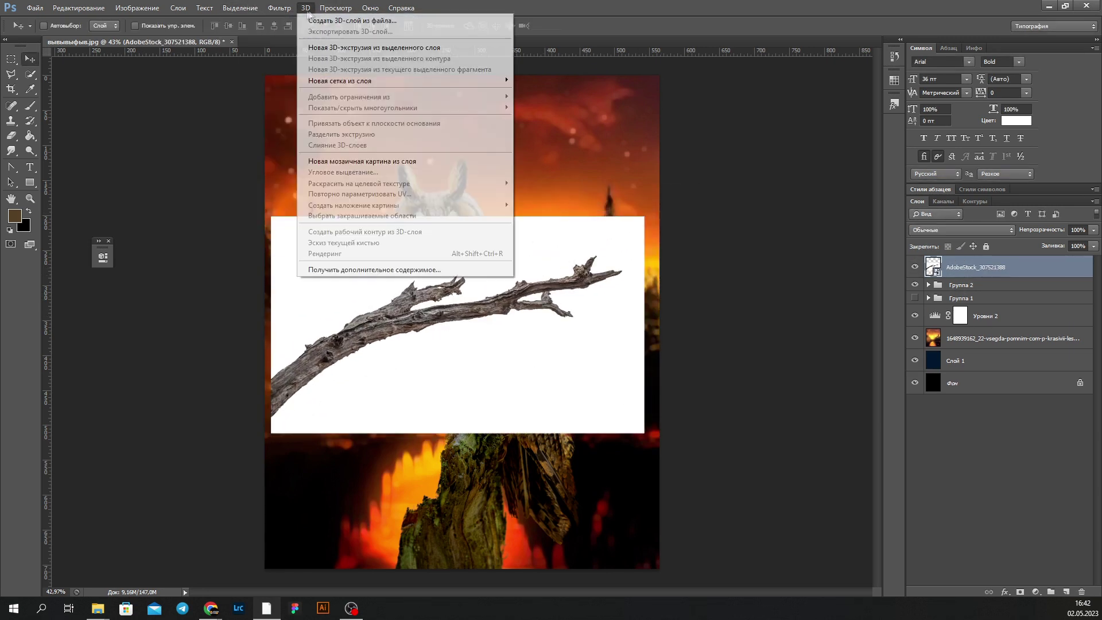
click(263, 107)
key(Return)
key(Delete)
key(Return)
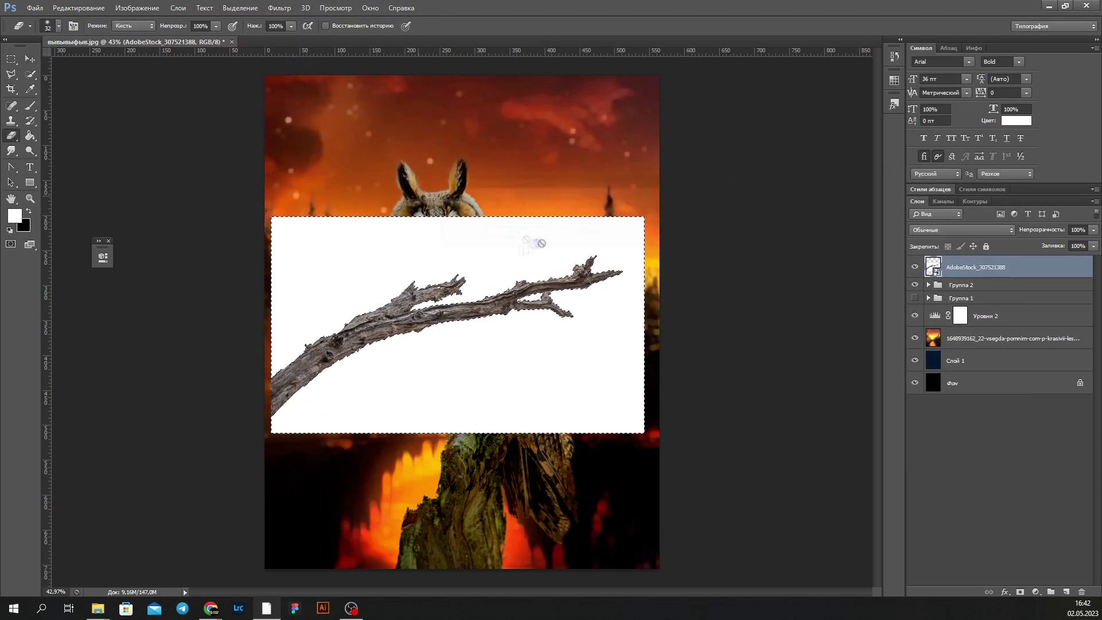
key(Delete)
- Enlarge the branch and move it down across the bottom of the image
key(ctrl+t)
drag(644, 217, 819, 111)
drag(757, 184, 641, 472)
key(Return)
key(ctrl+0)
- Darken the branch with a clipped Levels adjustment
click(1036, 591)
click(1013, 398)
click(148, 445)
drag(203, 402, 171, 401)
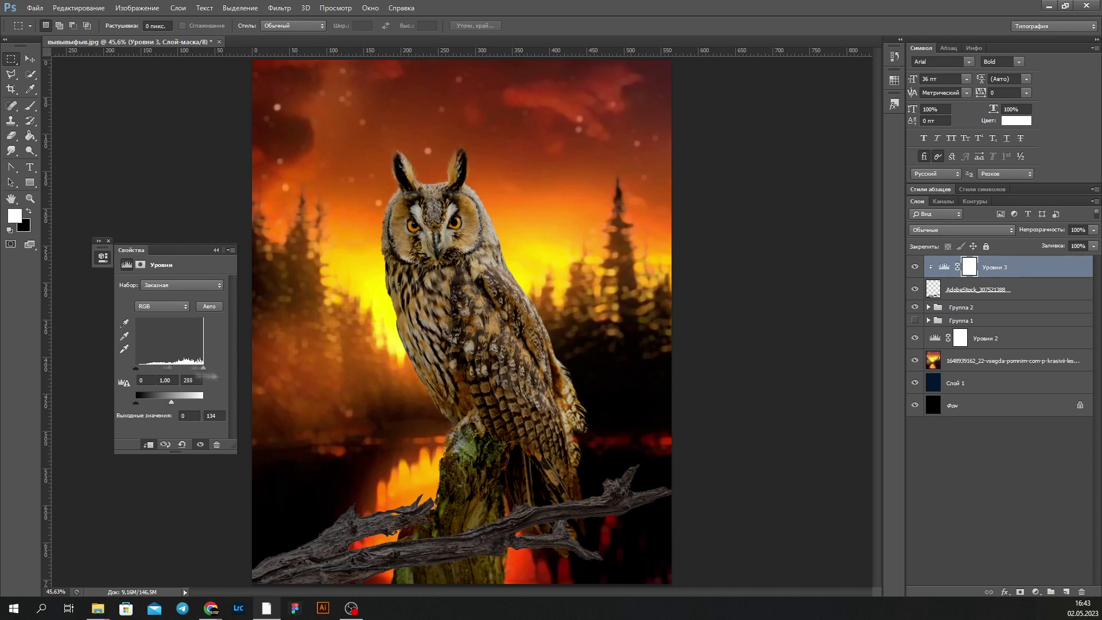
drag(139, 368, 147, 368)
key(ctrl+minus)
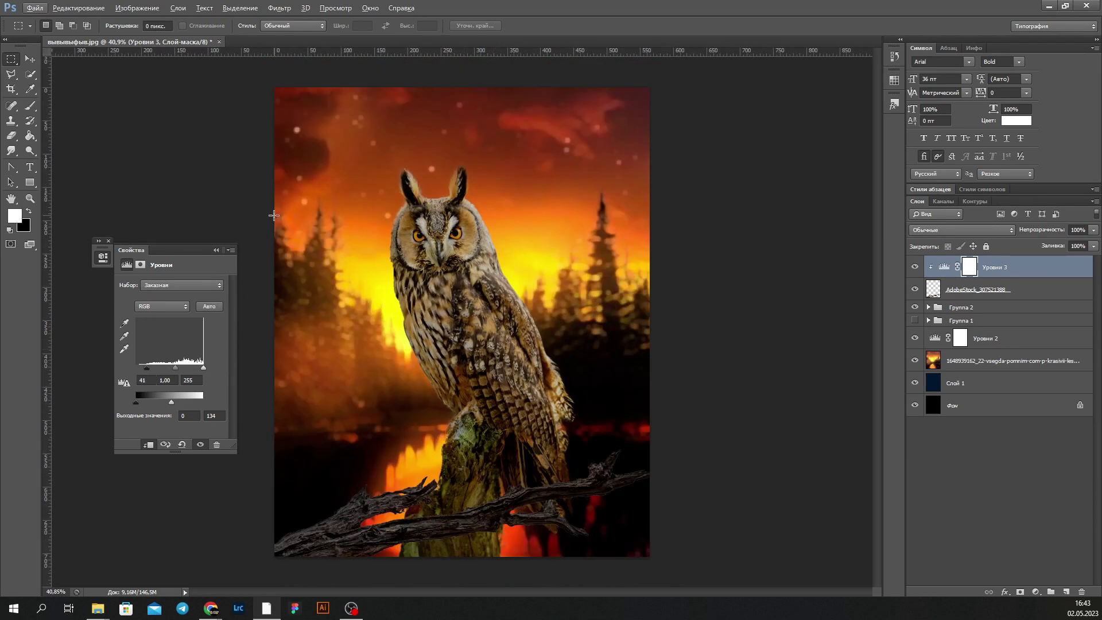
- Add a Hue/Saturation -100 adjustment over Группа 2 with an inverted, hidden mask
click(961, 308)
click(1036, 592)
click(1014, 453)
drag(172, 351, 122, 351)
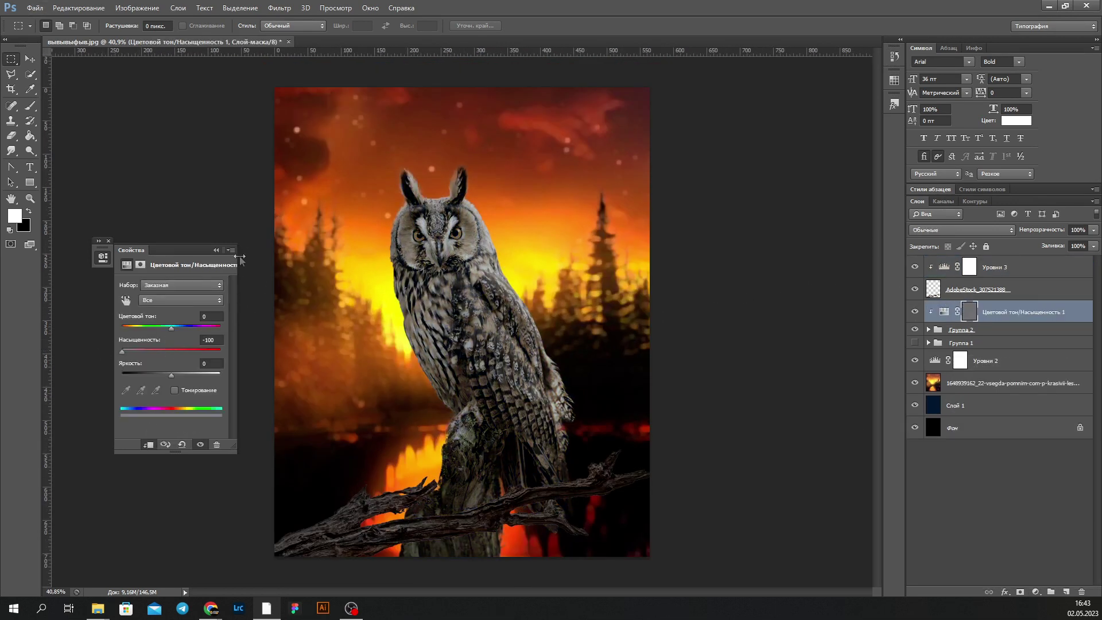
key(ctrl+i)
click(216, 250)
key(b)
right_click(499, 397)
key(Escape)
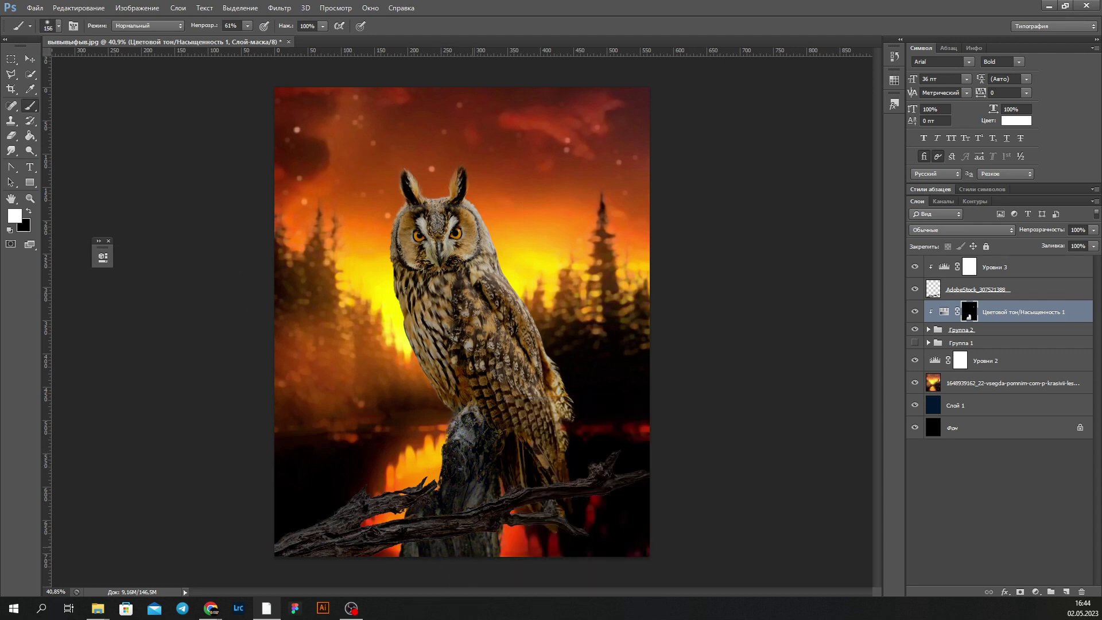
- Delete the branch's Levels adjustment layer
key(x)
click(1010, 267)
key(Delete)
- Duplicate the branch, then flip, enlarge and move the copy across the image top
key(v)
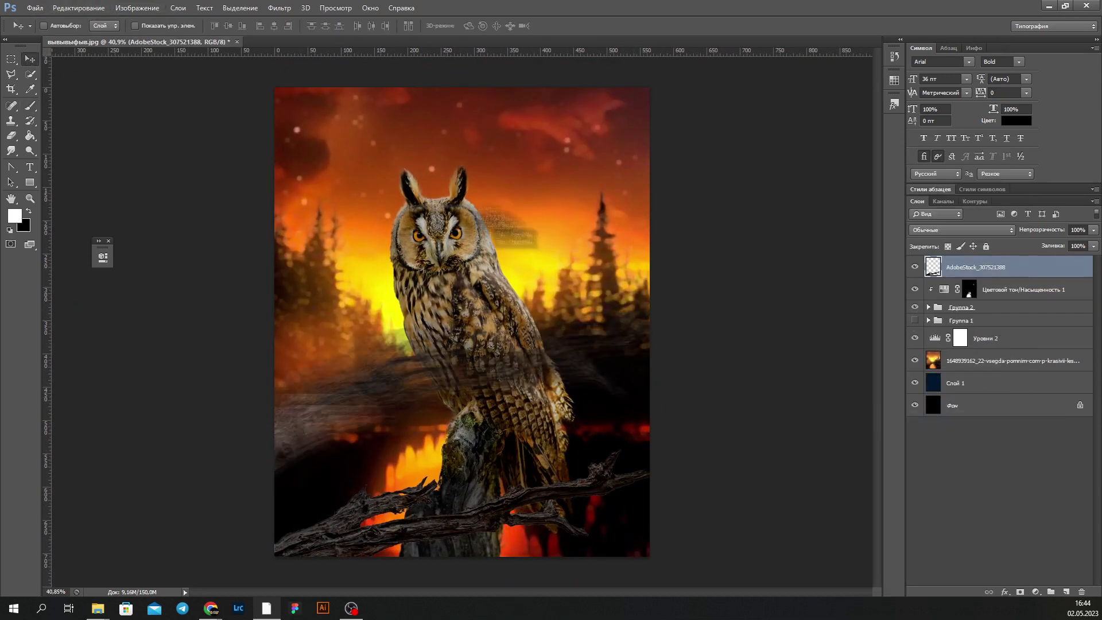
key(ctrl+j)
key(ctrl+t)
drag(603, 542, 581, 279)
key(Return)
- Apply Gaussian Blur to the top branch copy and the lower branch
key(ctrl+alt+f)
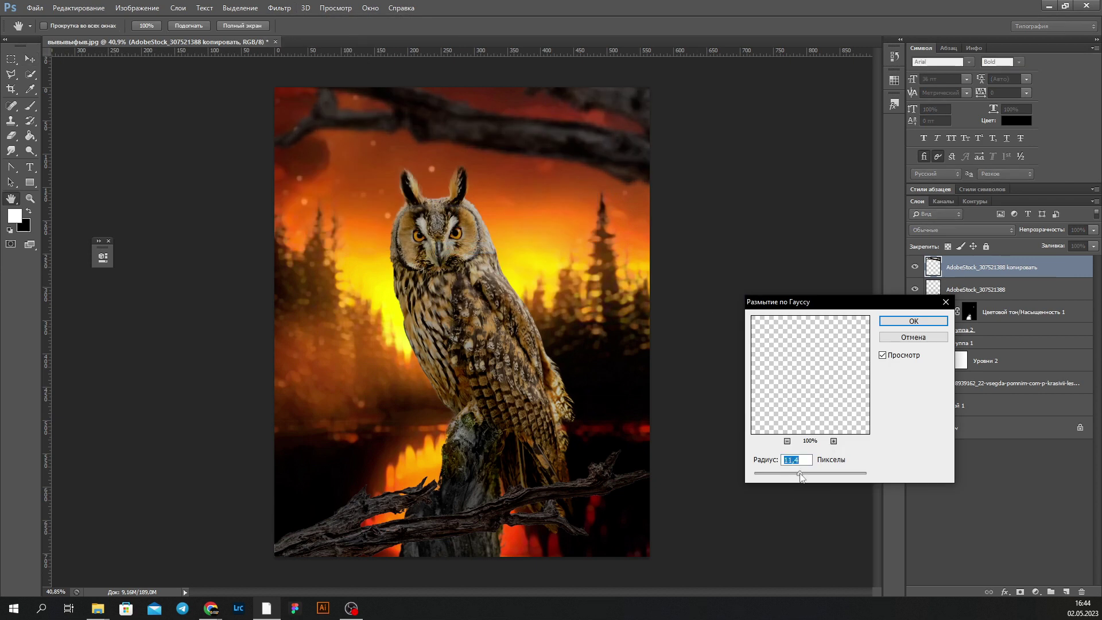
key(Return)
key(alt+bracketleft)
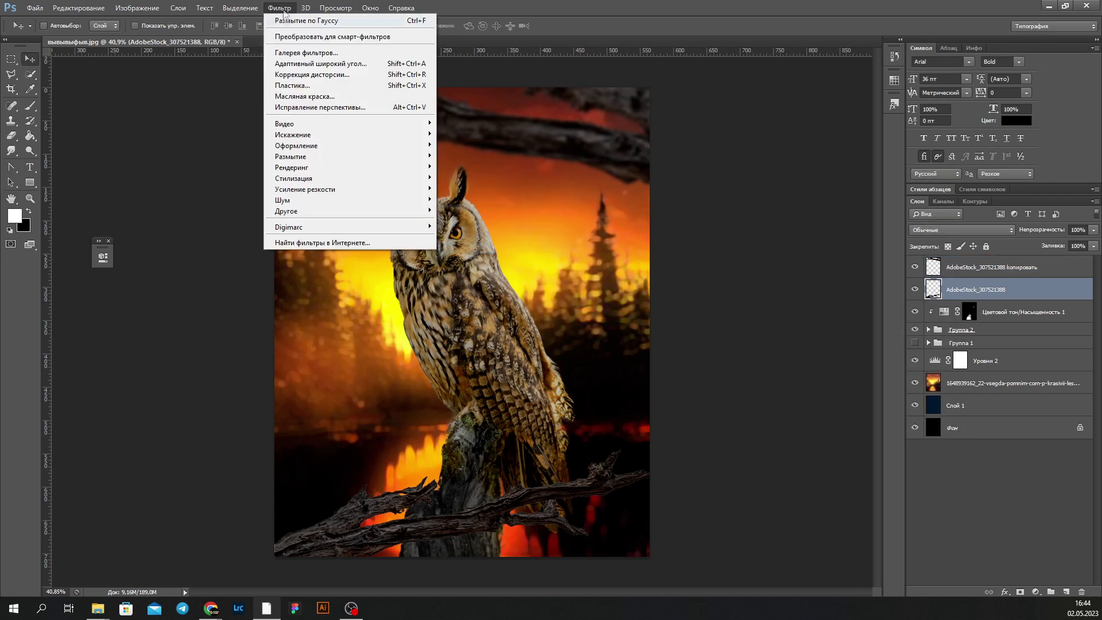
key(ctrl+alt+f)
key(Return)
- Add a colorized Hue/Saturation above the forest, tinting it cold blue
click(1010, 383)
click(1035, 591)
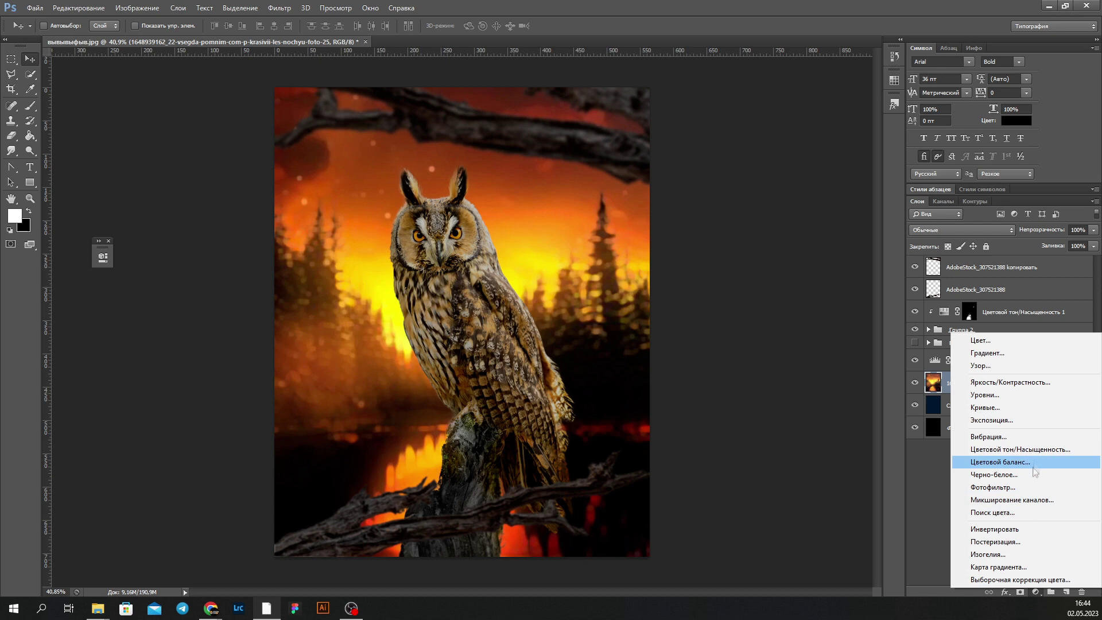
click(984, 460)
click(175, 390)
mouse_move(123, 328)
mouse_down()
mouse_move(186, 327)
mouse_move(176, 335)
mouse_up()
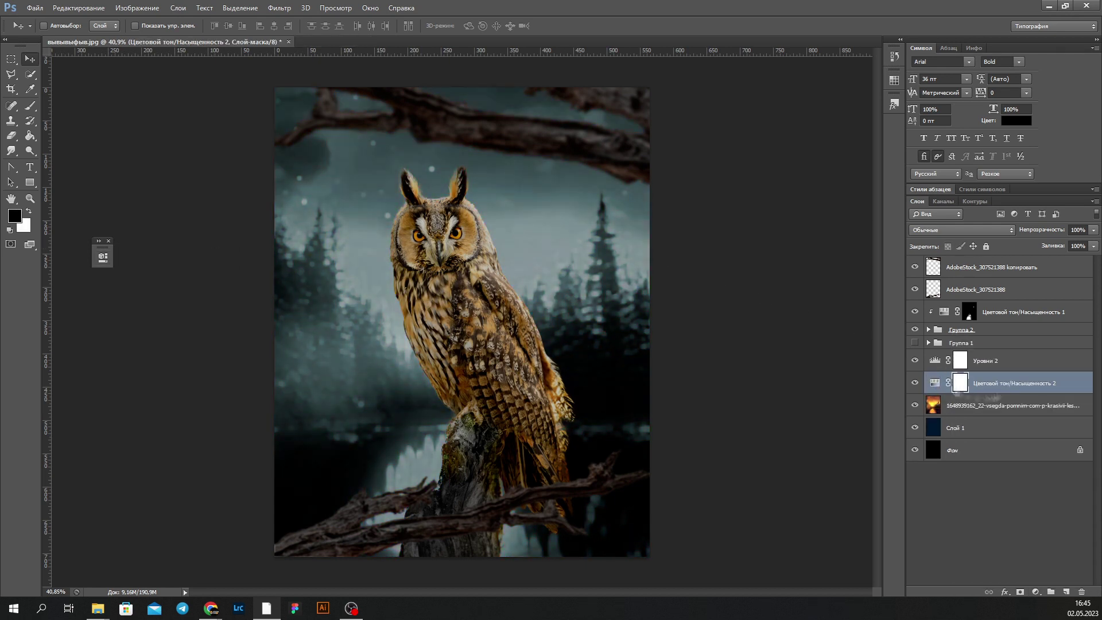
- Paint on the mask to reveal golden sunset glow on both sides of the owl
right_click(440, 286)
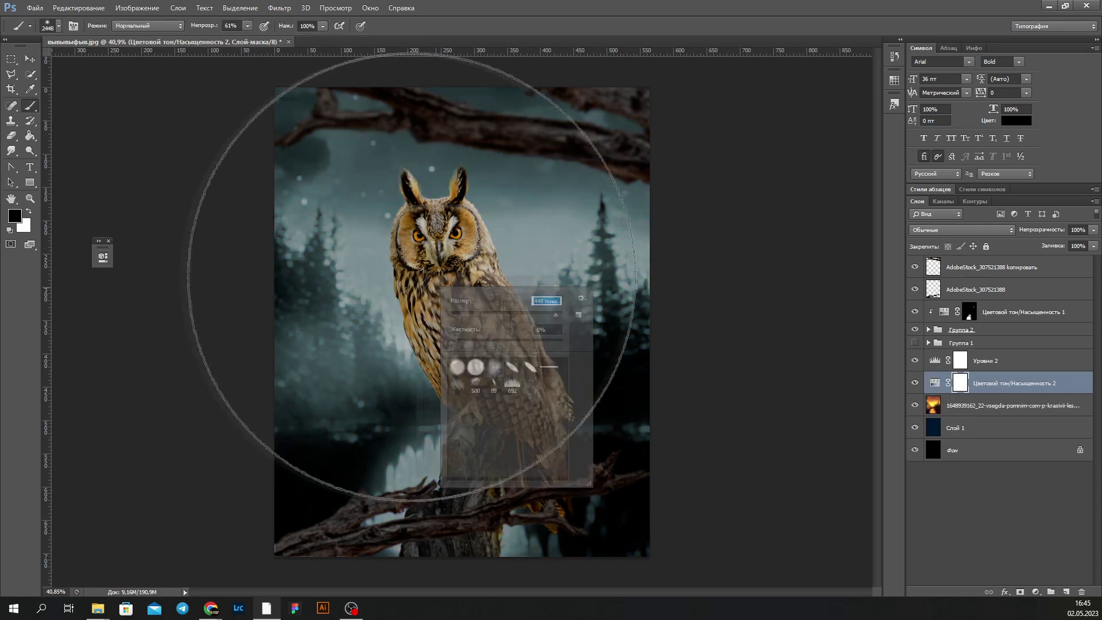
click(409, 310)
click(559, 253)
key(bracketright)
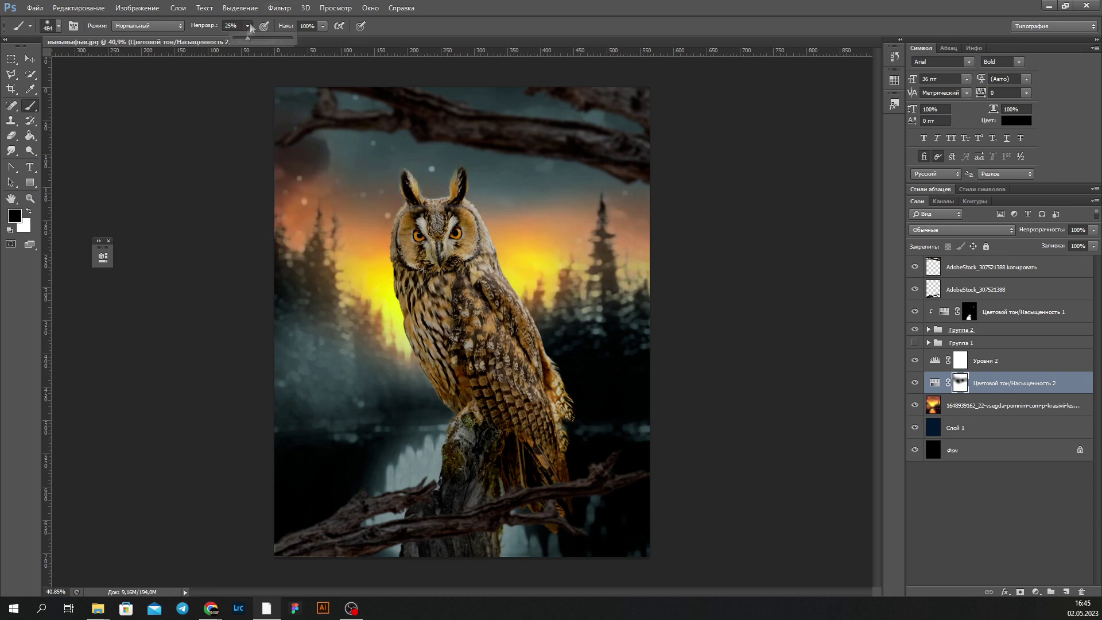
scroll(603, 376, up, 1)
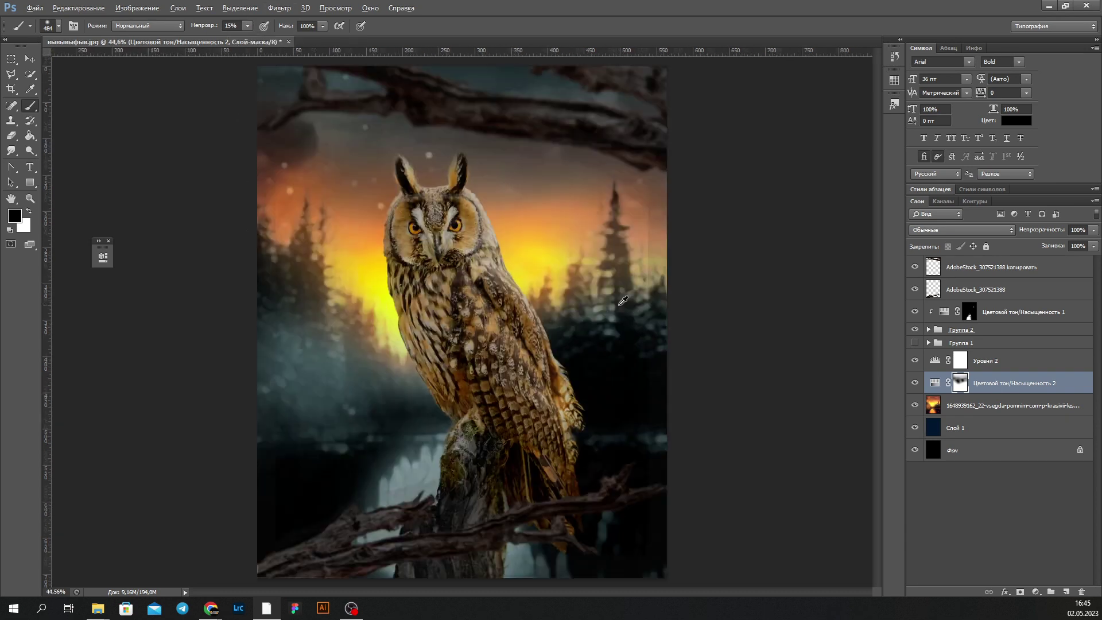
- Add another Hue/Saturation adjustment above the owl's Hue/Saturation layer
click(1016, 312)
click(1036, 591)
click(987, 454)
- Clip the new Hue/Saturation with lowered brightness, then paint yellow glow beside the owl on a new layer
click(149, 445)
drag(171, 376, 159, 377)
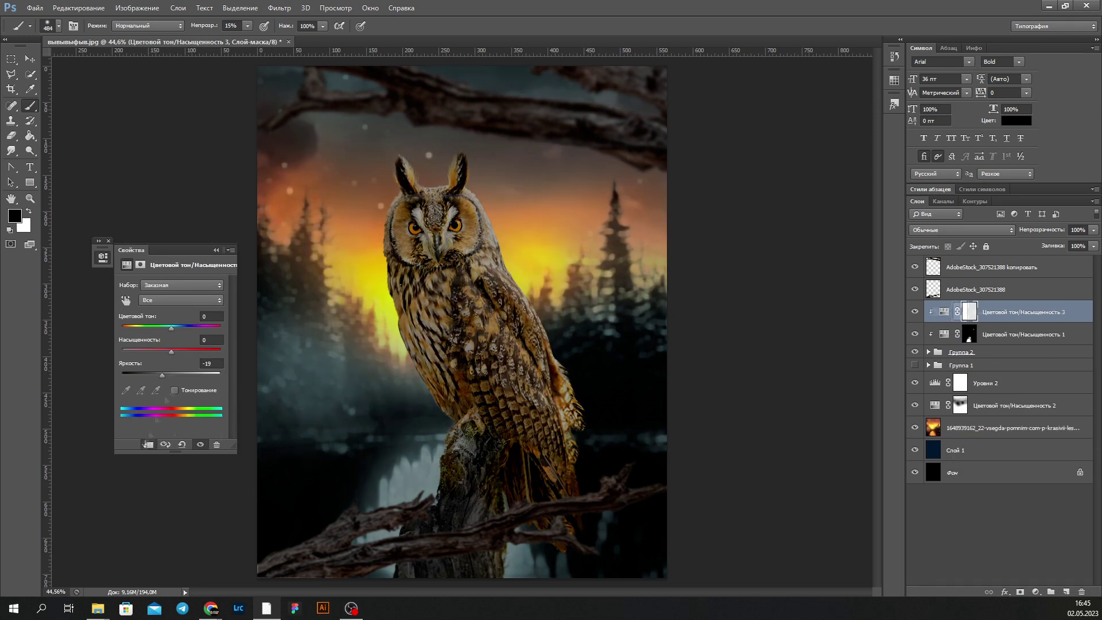
key(x)
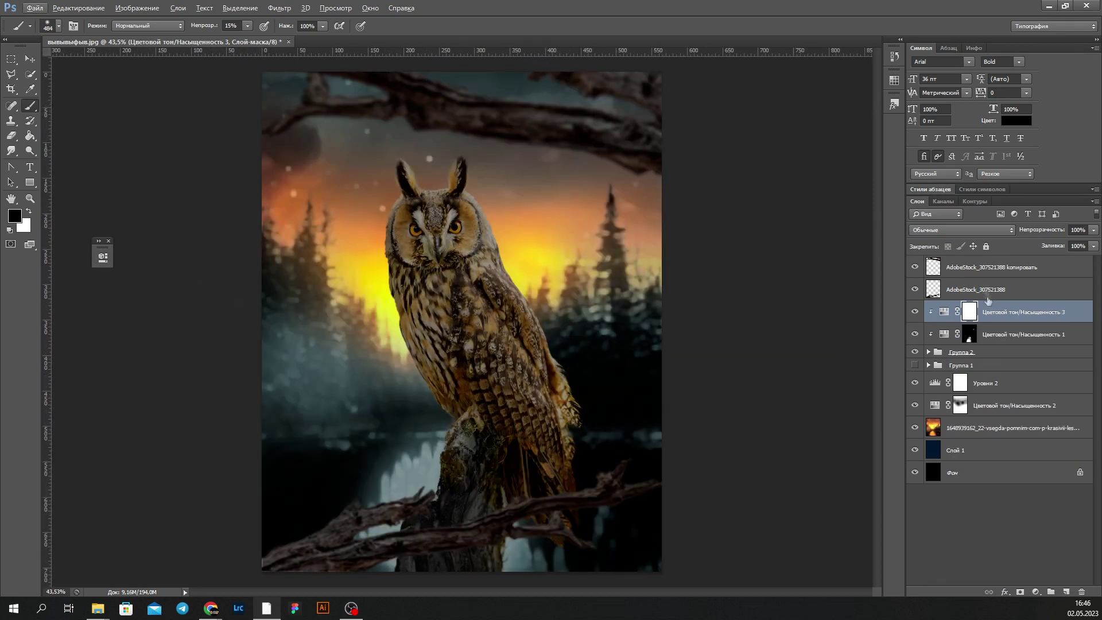
key(ctrl+shift+alt+n)
drag(385, 305, 388, 345)
drag(325, 275, 272, 221)
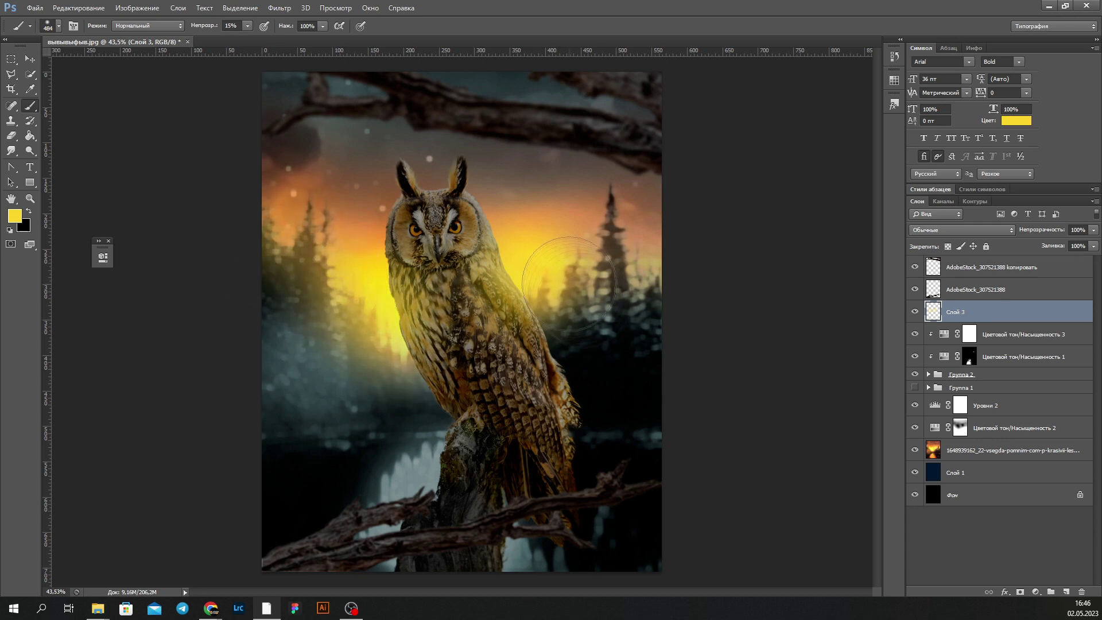
- Adjust eraser and brush sizes and add a new empty layer below the glow
key(e)
right_click(462, 290)
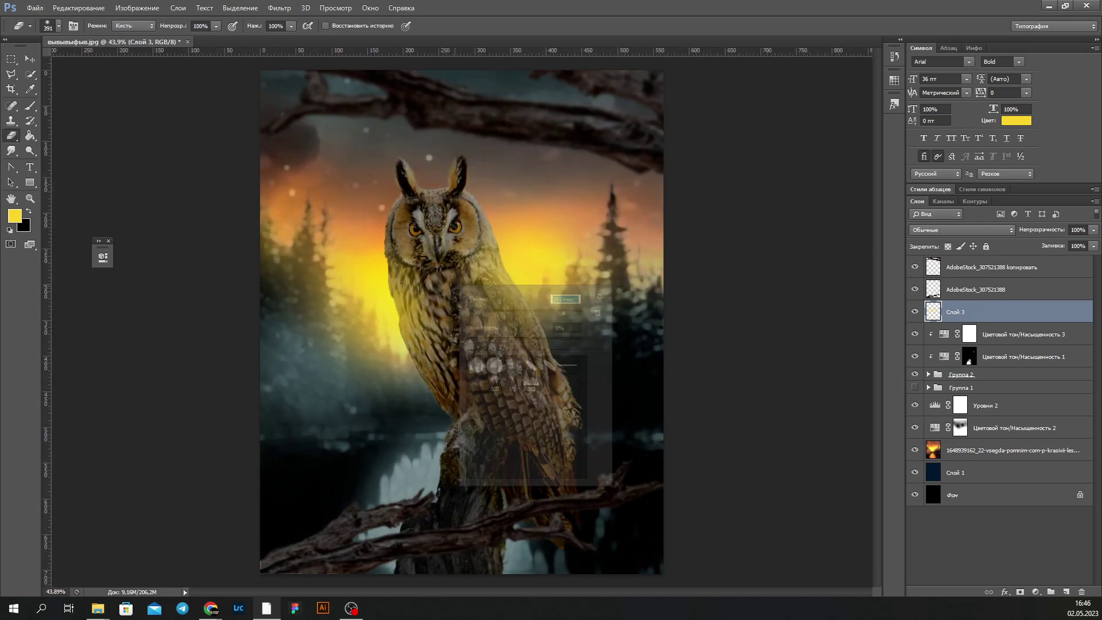
ctrl+click(1066, 592)
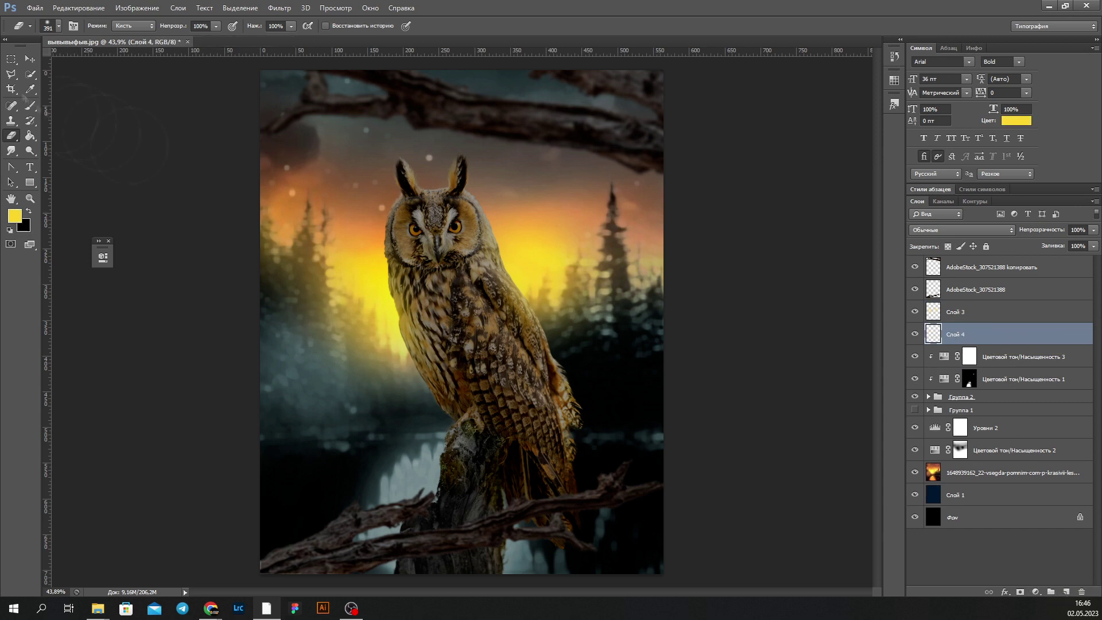
key(b)
right_click(545, 189)
key(Escape)
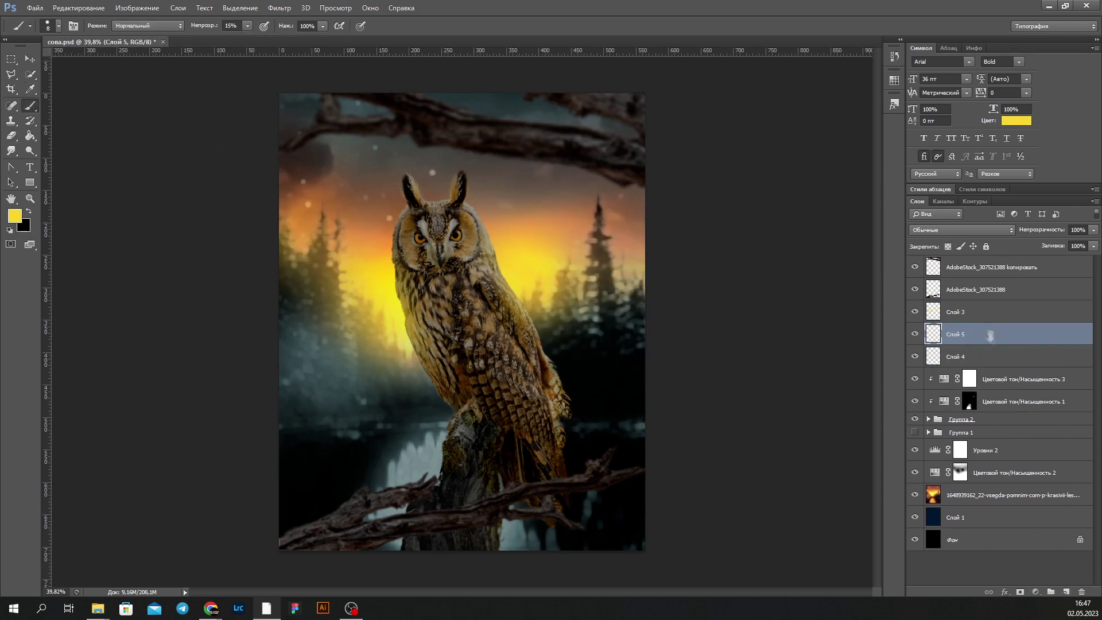
right_click(482, 401)
key(Return)
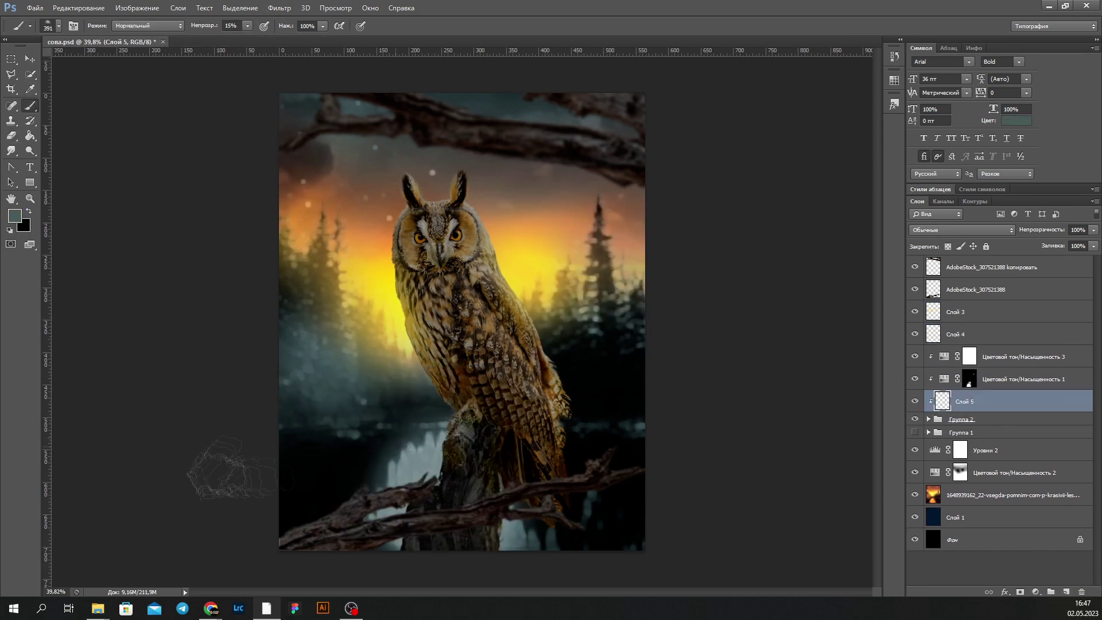
- Add a new empty layer under the Группа 2 group and enlarge the brush greatly
click(915, 401)
click(976, 432)
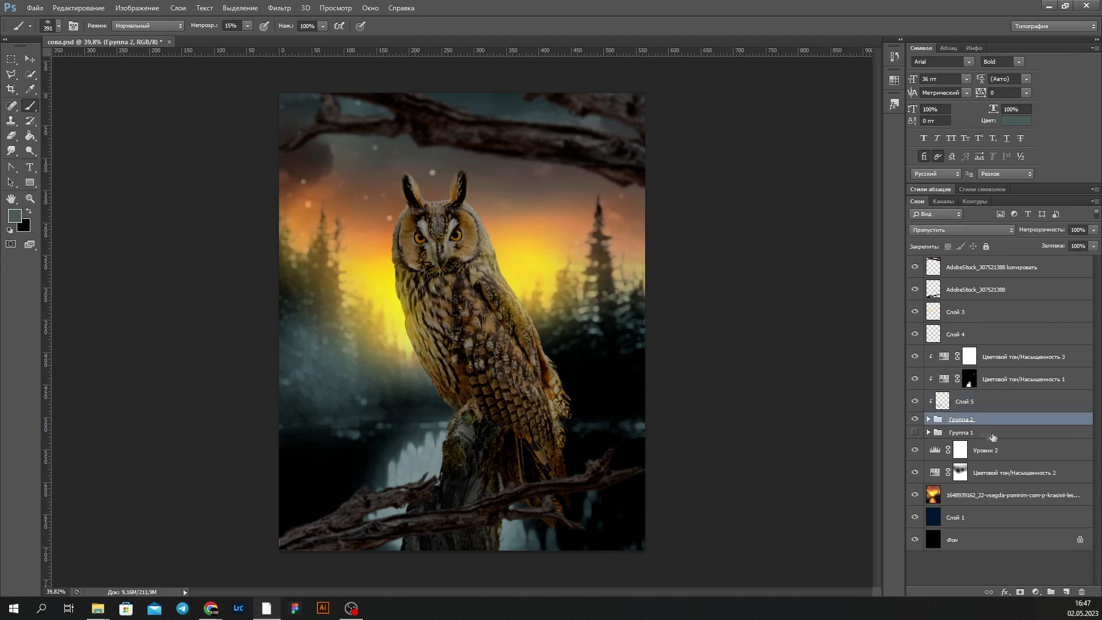
click(1066, 592)
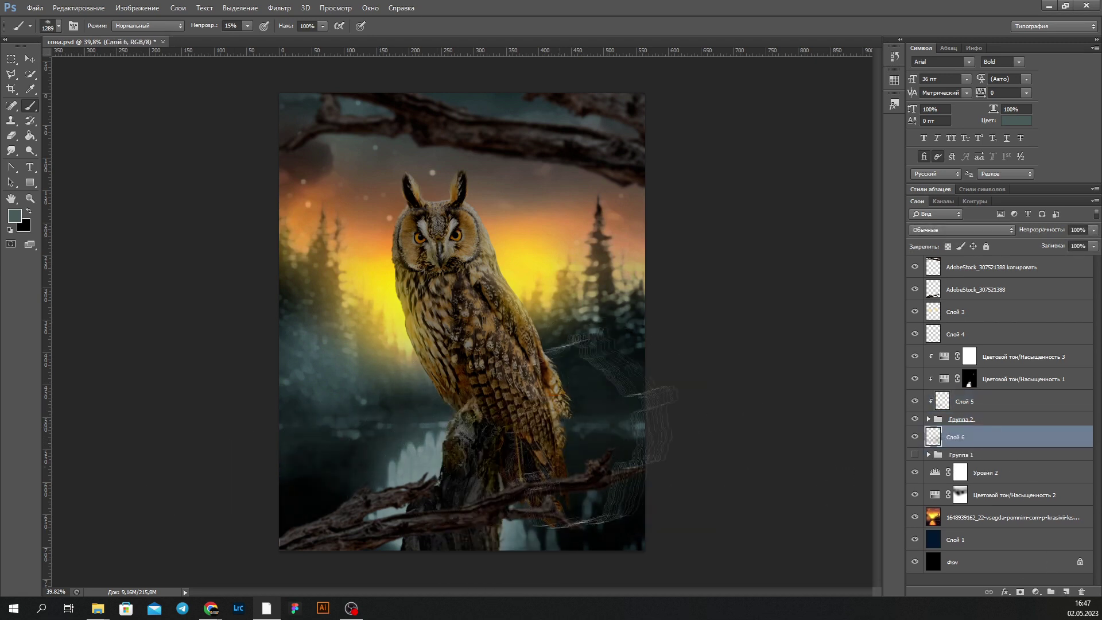
key(bracketright)
key(bracketright)
key(bracketright)
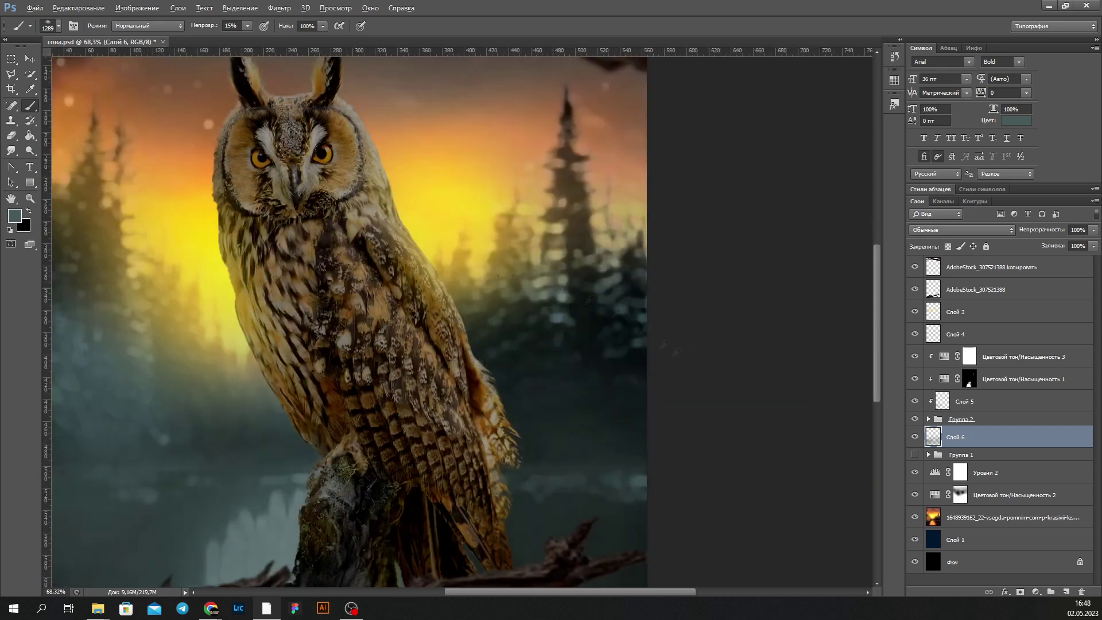
scroll(427, 283, down, 3)
scroll(428, 283, up, 2)
- Add a new layer above the top owl copy with a 246 px brush
click(987, 267)
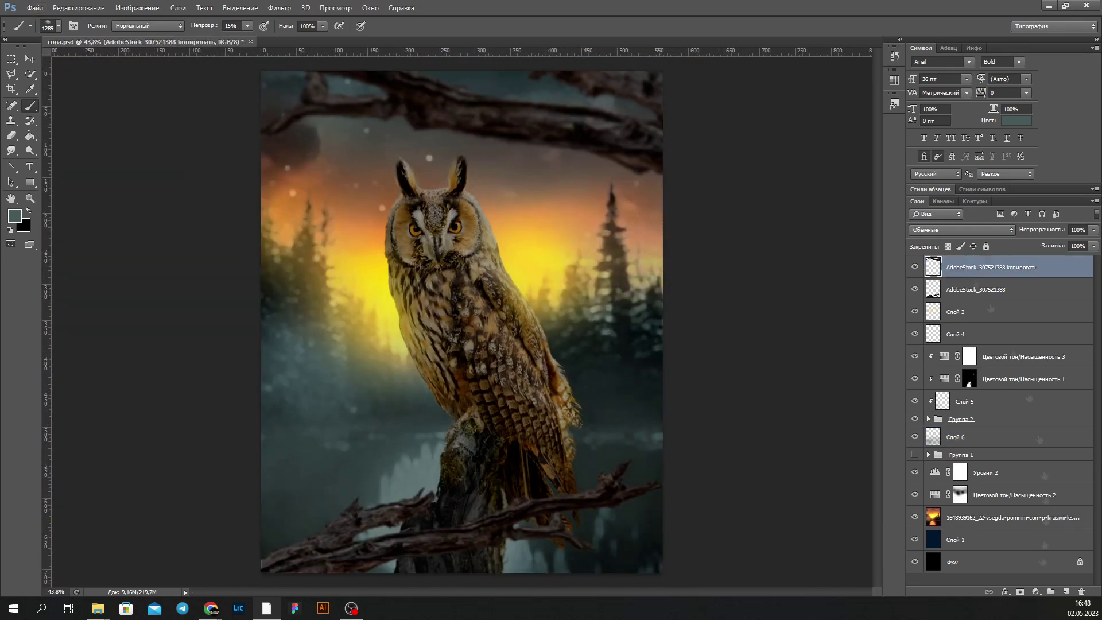
click(1066, 591)
right_click(468, 300)
text(246 пикс.)
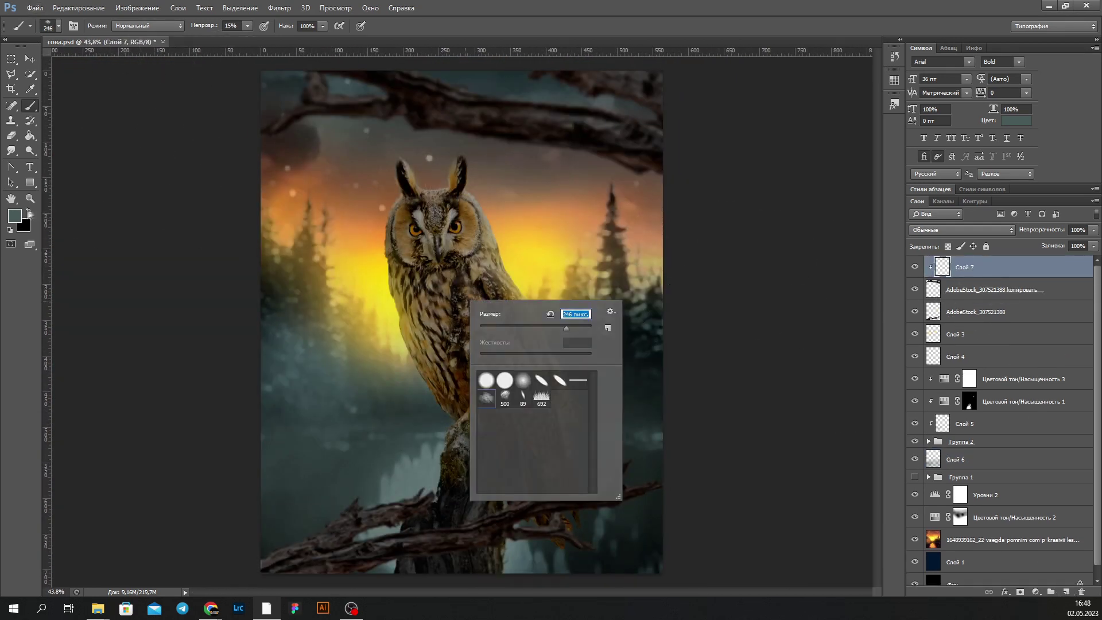
key(Return)
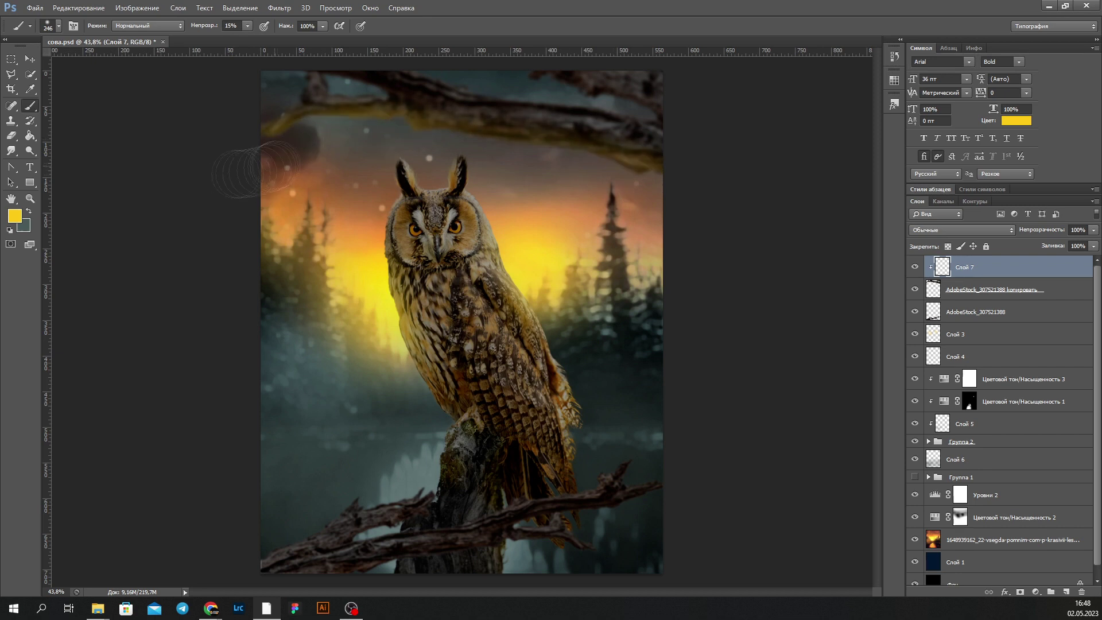
- Swap colours, check eraser settings, and cycle the layer's blend mode to Saturation
key(e)
key(x)
right_click(660, 127)
key(Escape)
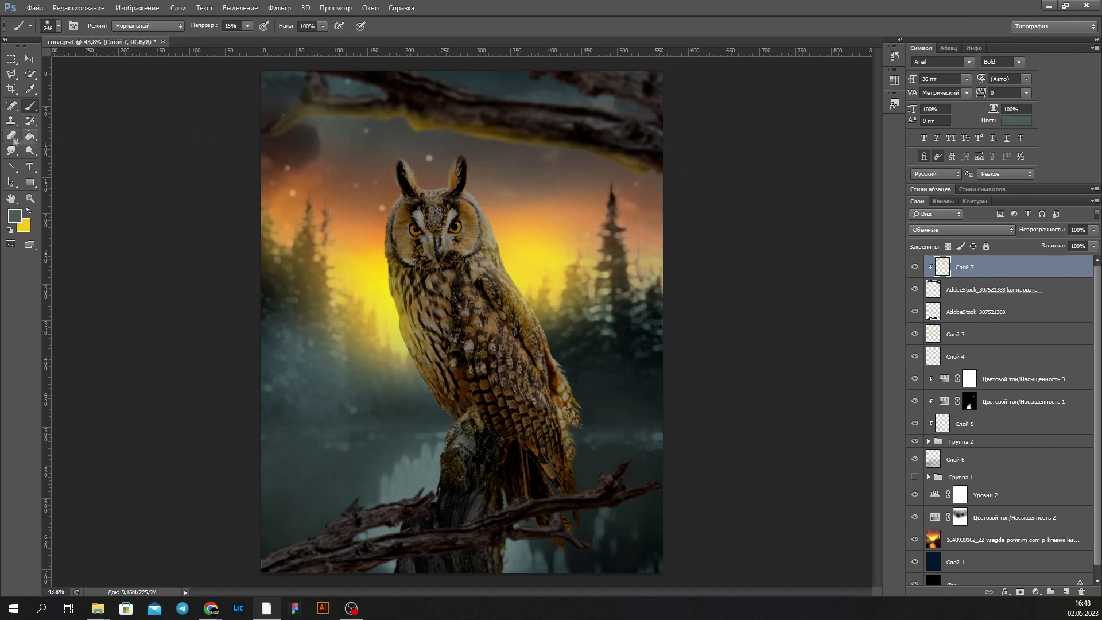
scroll(938, 229, down, 6)
scroll(938, 228, down, 6)
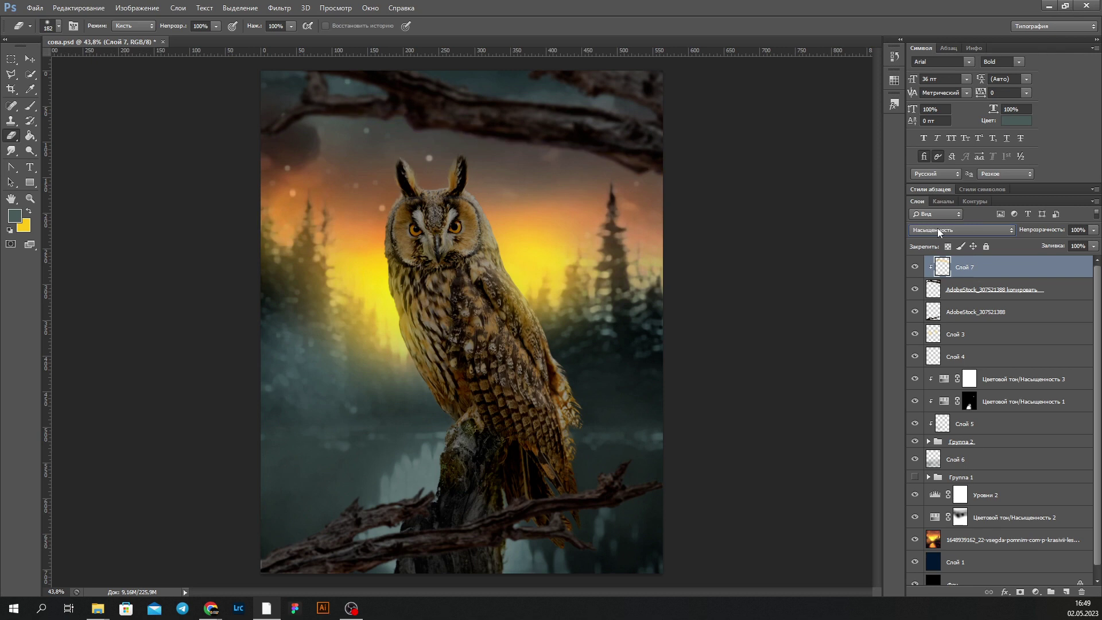
- Set the branch glow layer to Мягкий свет (Soft Light) blending
click(938, 229)
click(942, 385)
click(1093, 229)
- Add a new layer filled with 50% grey, set to Мягкий свет blending
click(1066, 592)
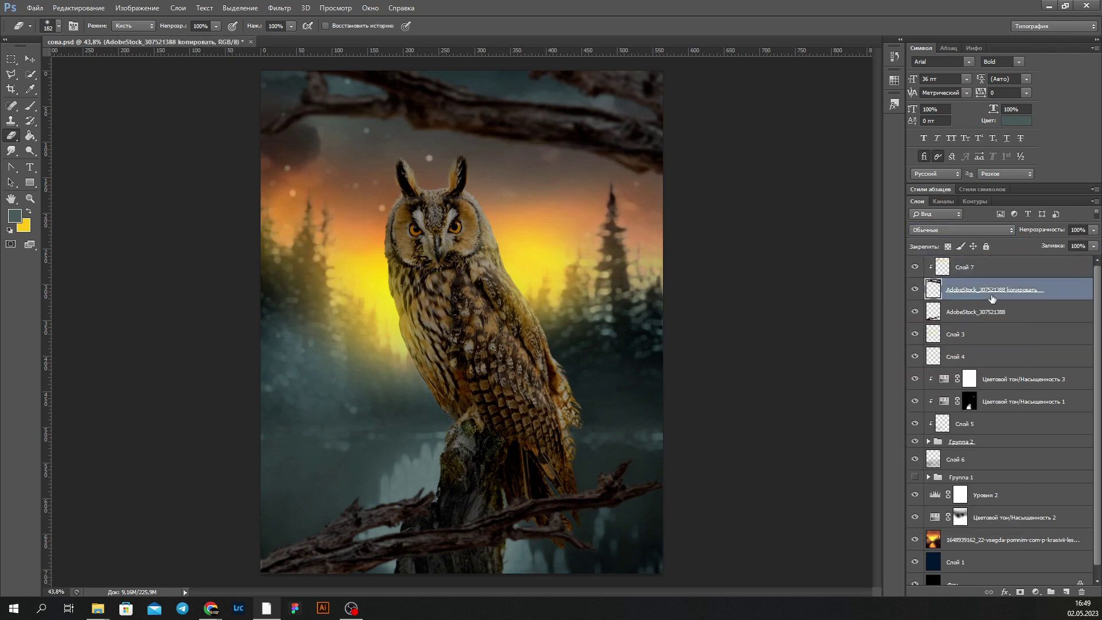
click(79, 7)
click(148, 173)
key(Return)
click(962, 230)
click(942, 378)
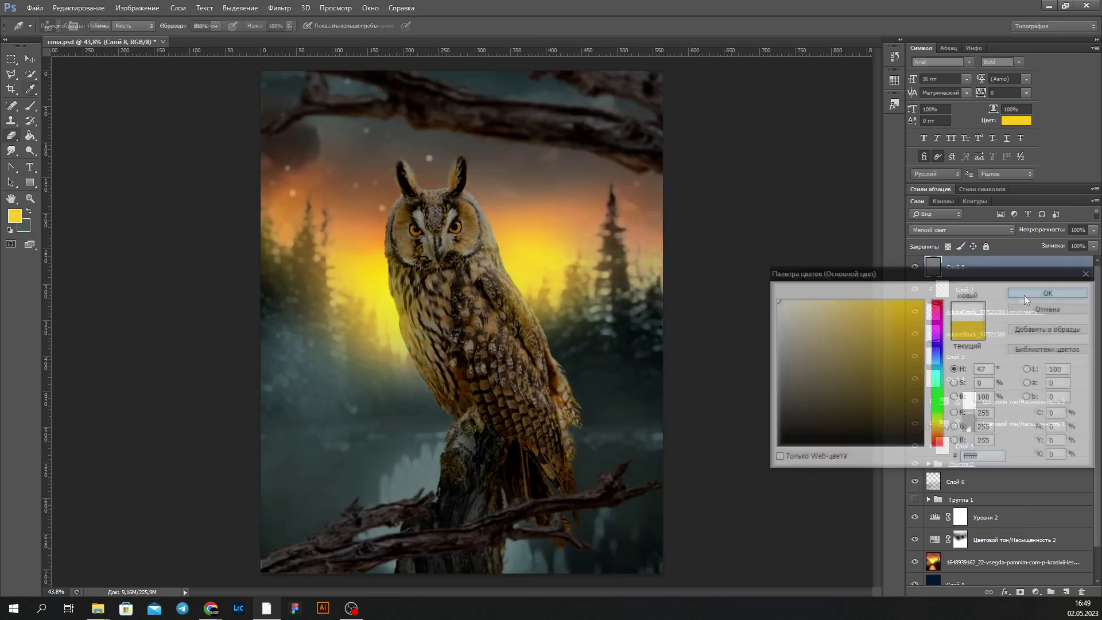
- Paint white with a small soft brush over both owl eyes to brighten them
key(d)
scroll(457, 215, up, 5)
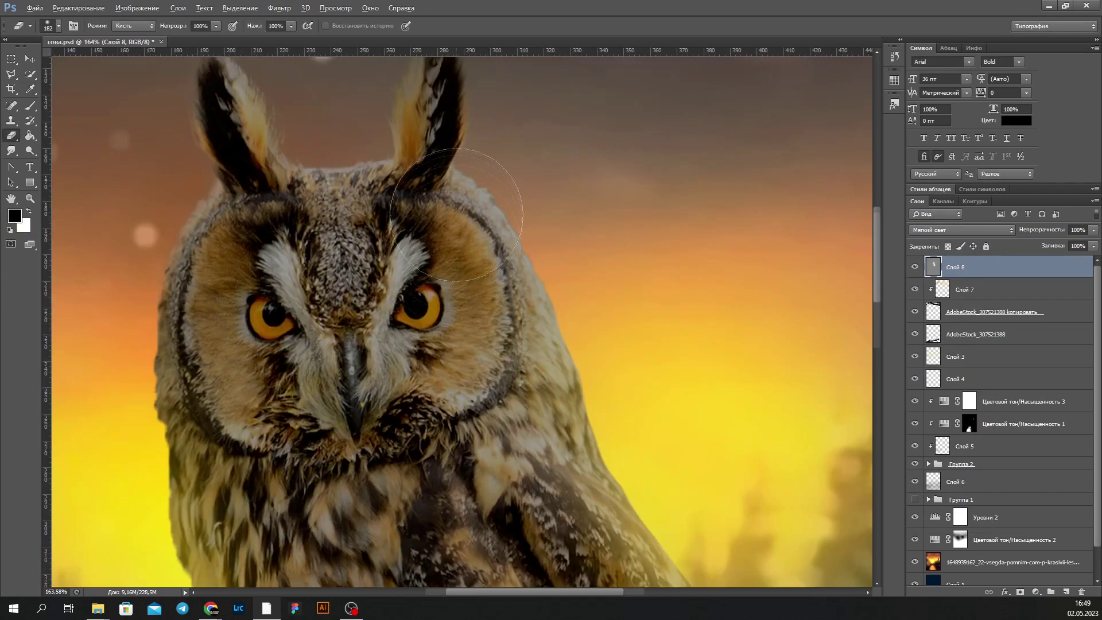
key(b)
right_click(408, 298)
key(x)
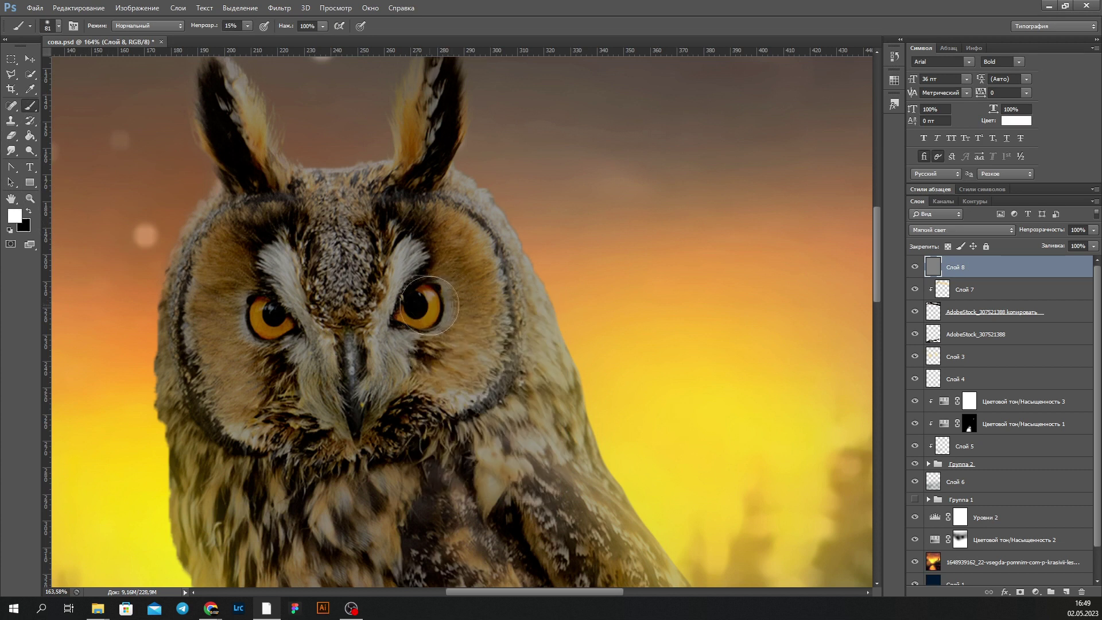
drag(427, 296, 414, 313)
drag(276, 310, 273, 321)
scroll(467, 230, down, 5)
scroll(468, 229, up, 3)
scroll(468, 229, down, 3)
- Paint black with a large brush to shade the owl's body
key(x)
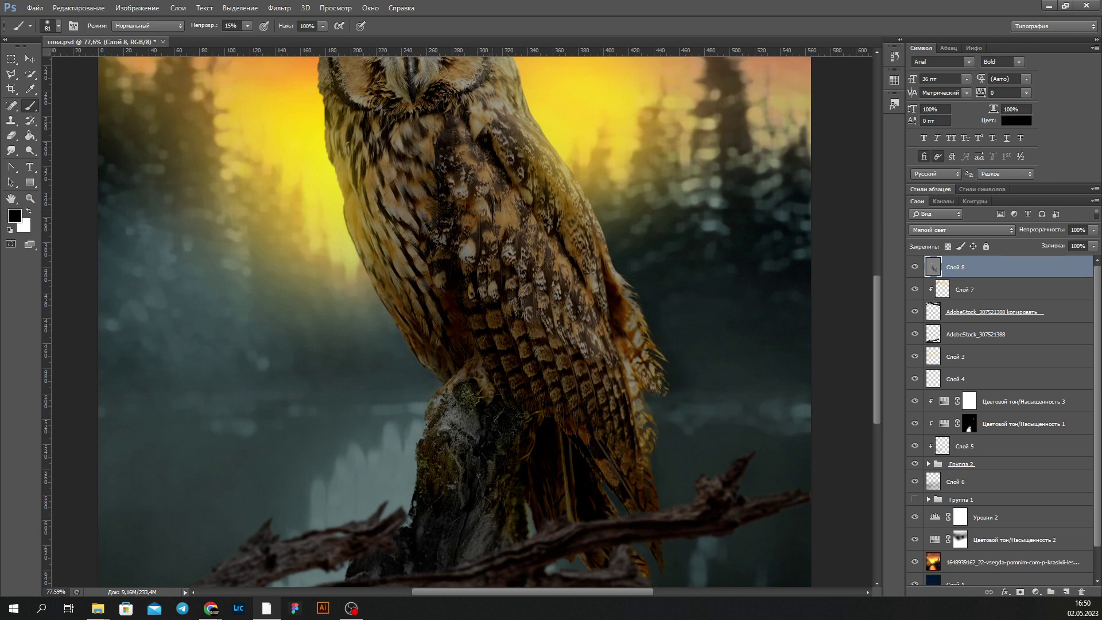
scroll(442, 415, down, 3)
right_click(484, 397)
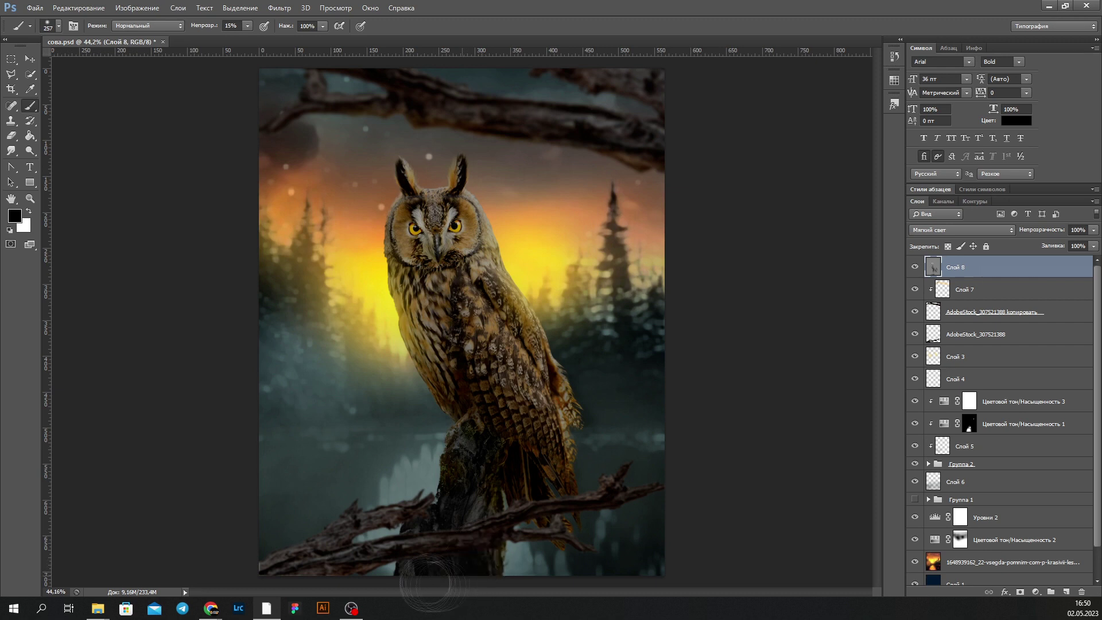
scroll(495, 359, up, 1)
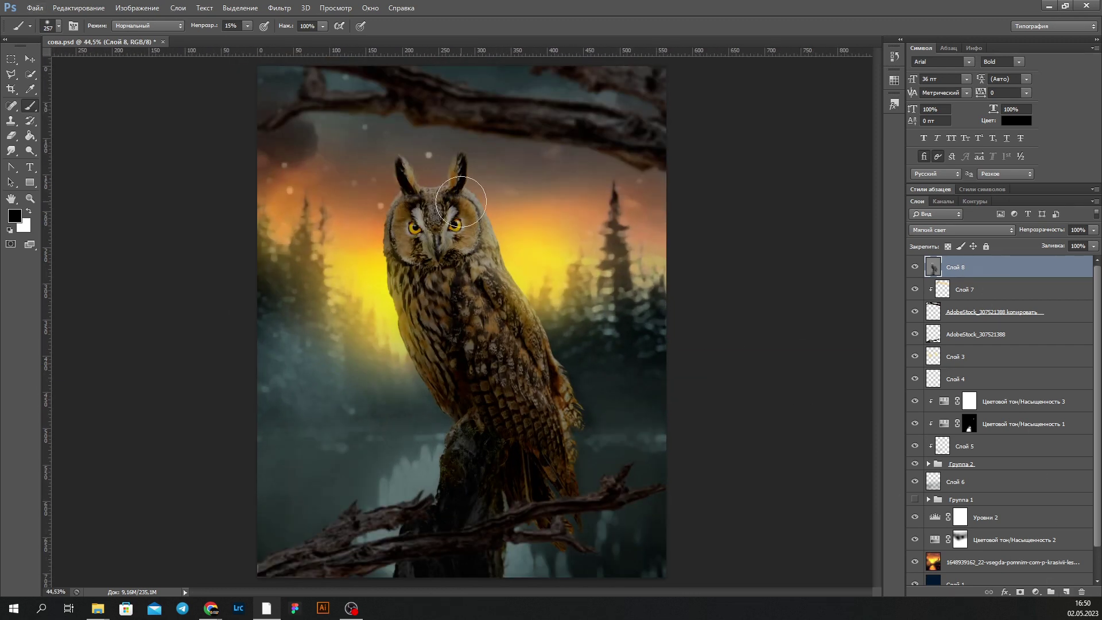
- Add a new layer for ear highlights and choose a golden yellow colour
click(1066, 592)
key(x)
click(15, 215)
- Draw a thin 1 px yellow line along the ear edge and blend it with Smudge
click(1053, 291)
right_click(496, 181)
text(27)
scroll(467, 195, up, 5)
right_click(461, 257)
text(1)
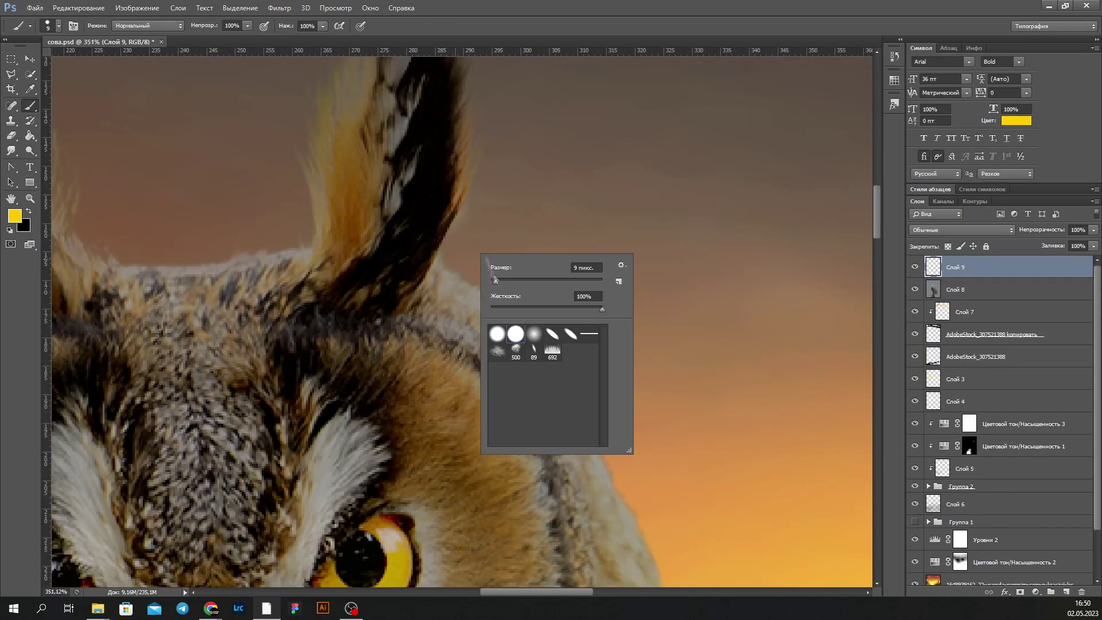
key(Return)
drag(460, 168, 436, 230)
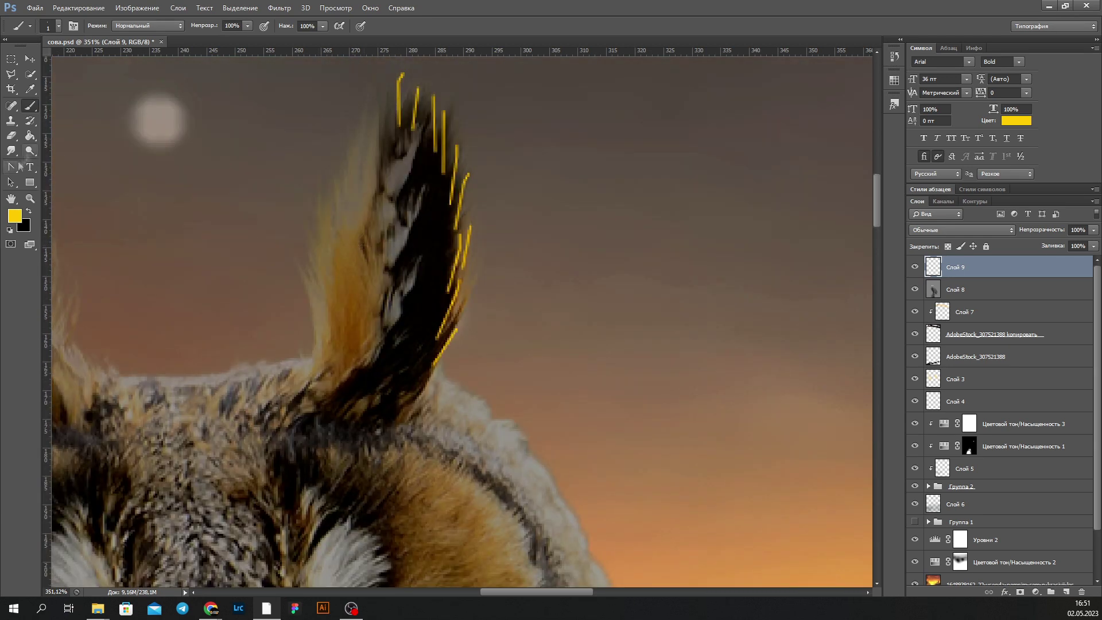
click(11, 150)
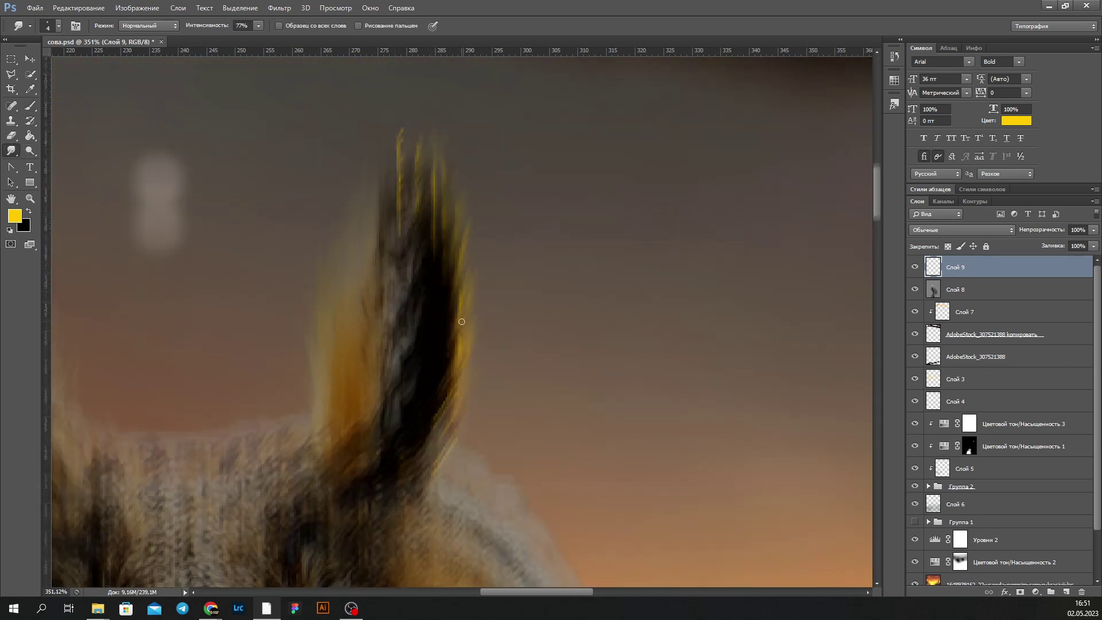
scroll(408, 124, up, 3)
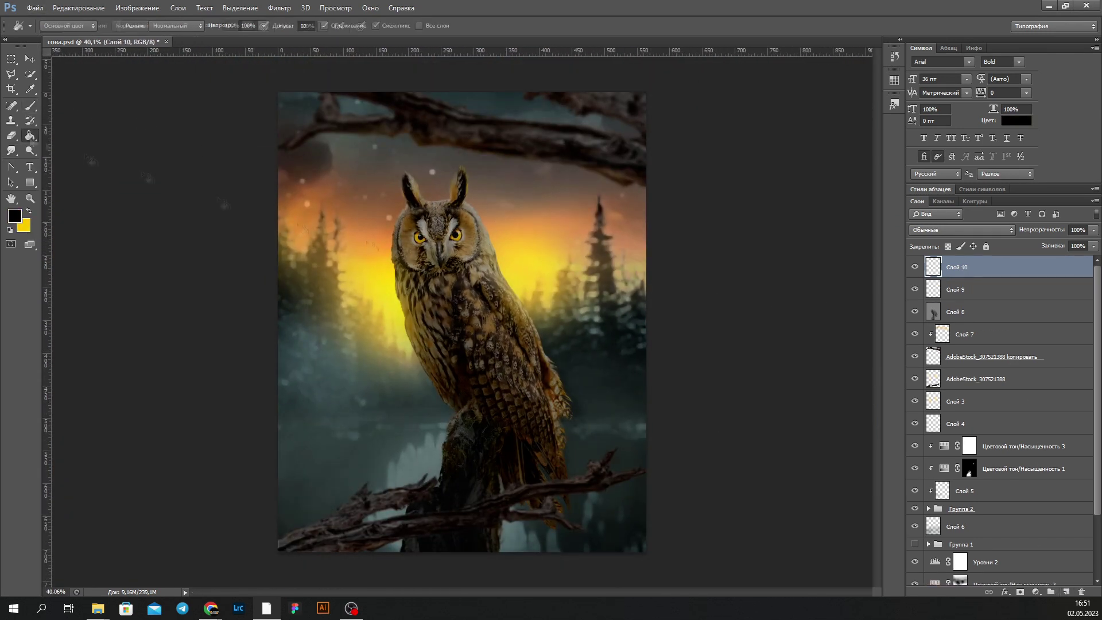
- Erase the black layer's centre and lower it to about 45% for a vignette
drag(473, 337, 838, 442)
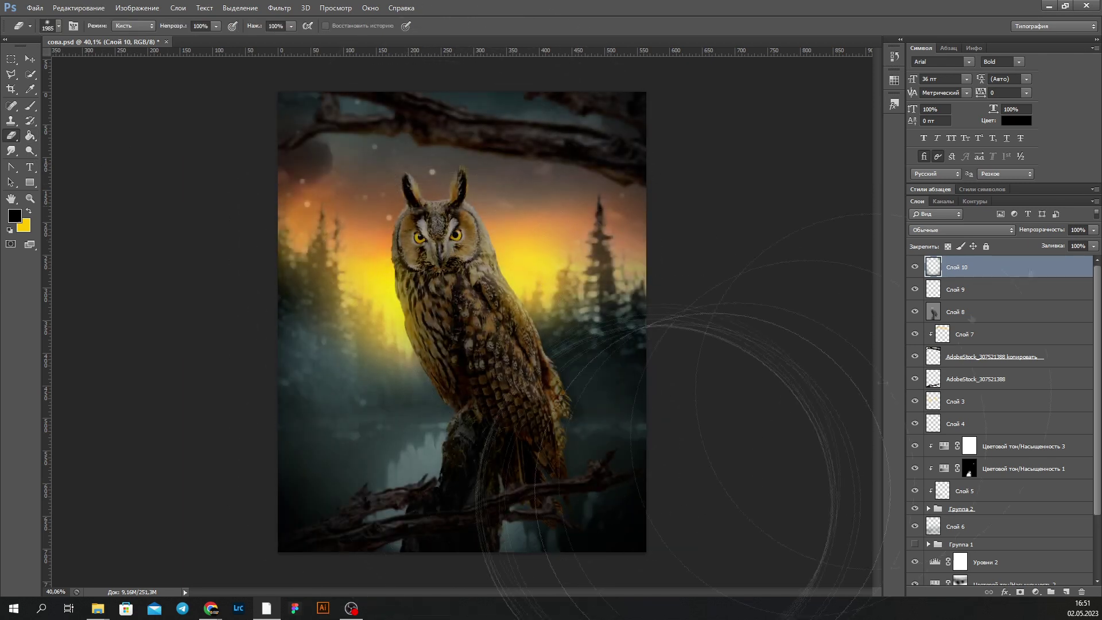
click(1093, 230)
drag(1091, 244, 1060, 243)
- Add a Levels adjustment above the scene to brighten it
click(1036, 592)
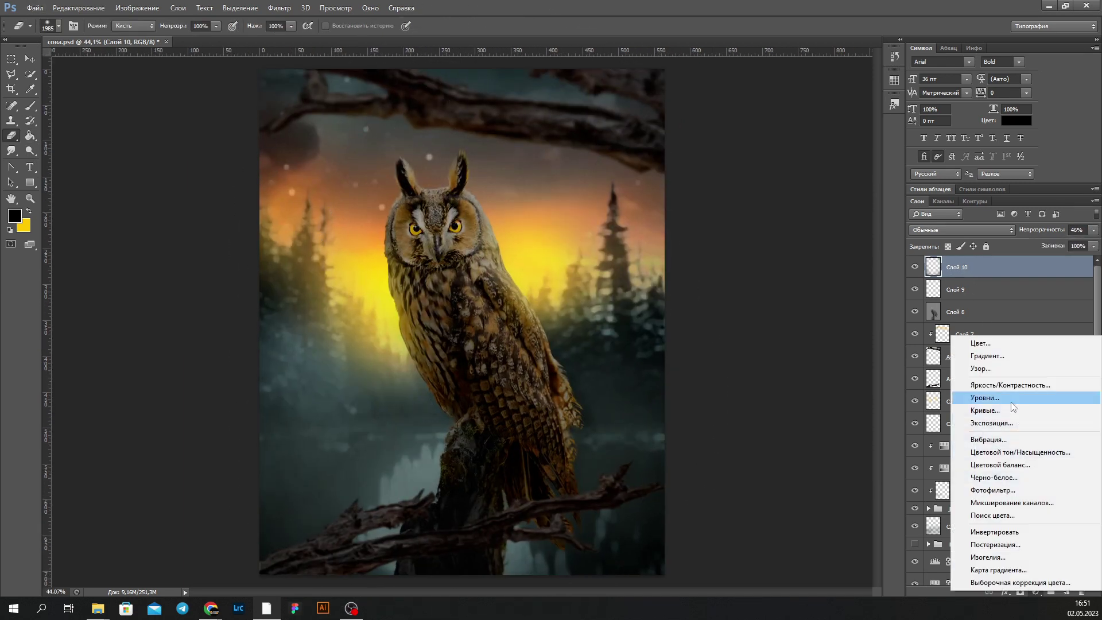
click(1011, 391)
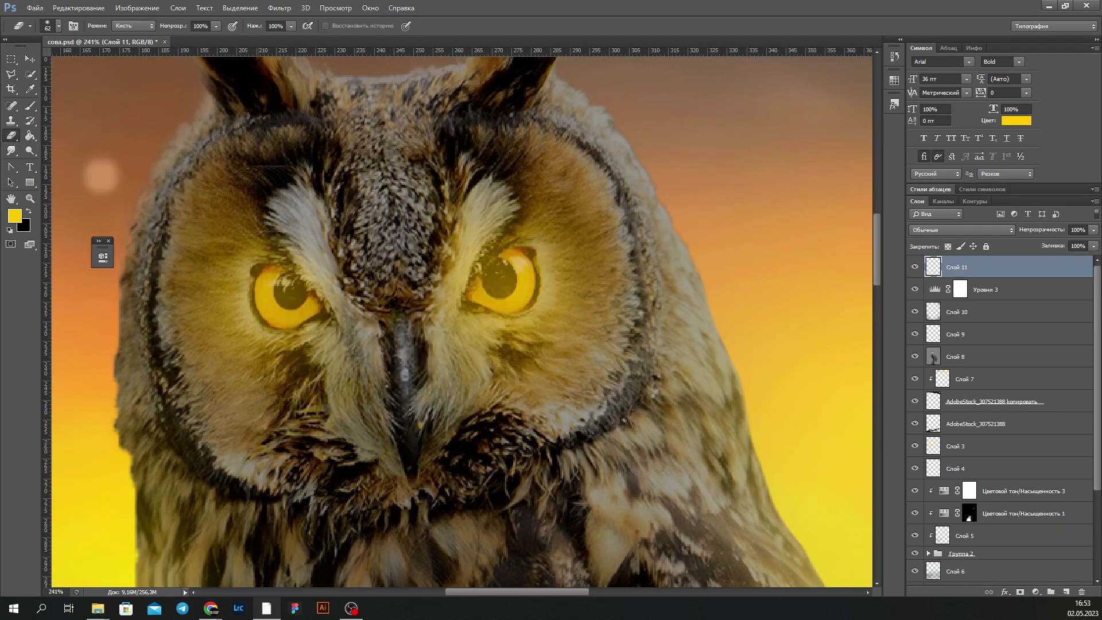
scroll(931, 227, down, 4)
scroll(930, 227, down, 5)
scroll(930, 230, down, 2)
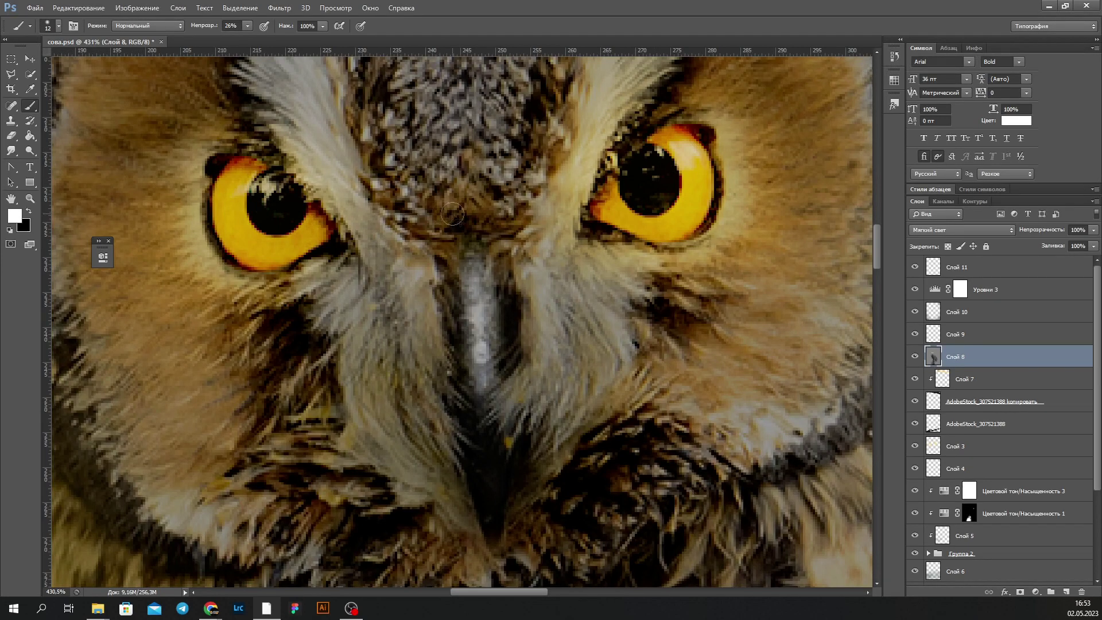
scroll(558, 316, down, 4)
scroll(558, 317, down, 3)
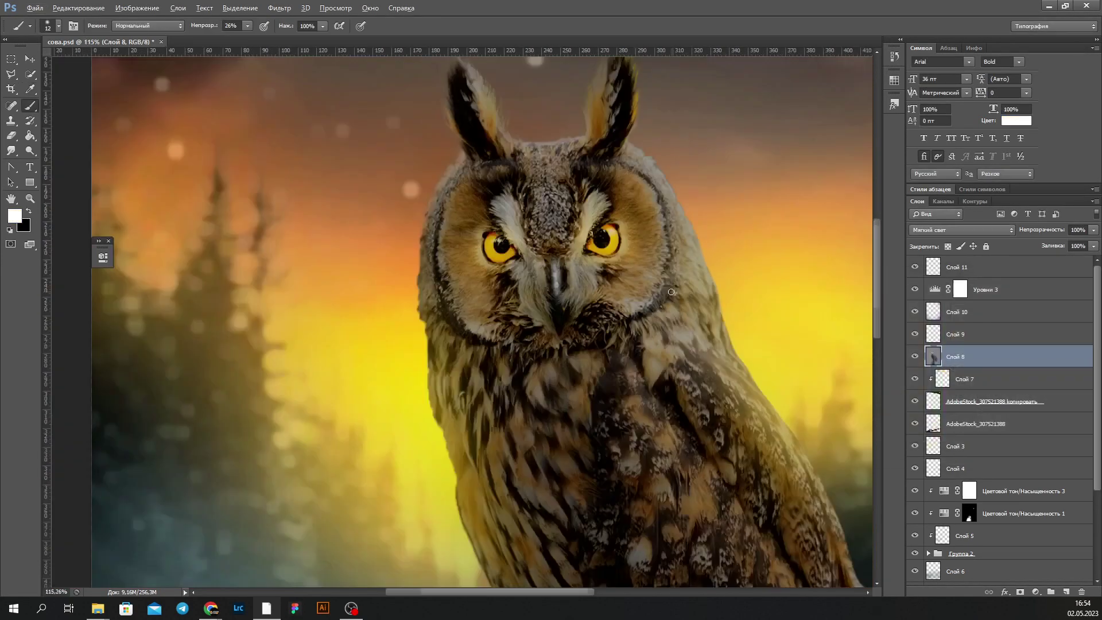
scroll(558, 316, down, 2)
- On Слой 3, sample a grey-green mist colour and set an 825 px brush
key(alt+bracketright)
key(alt+bracketright)
key(alt+bracketright)
key(alt+bracketright)
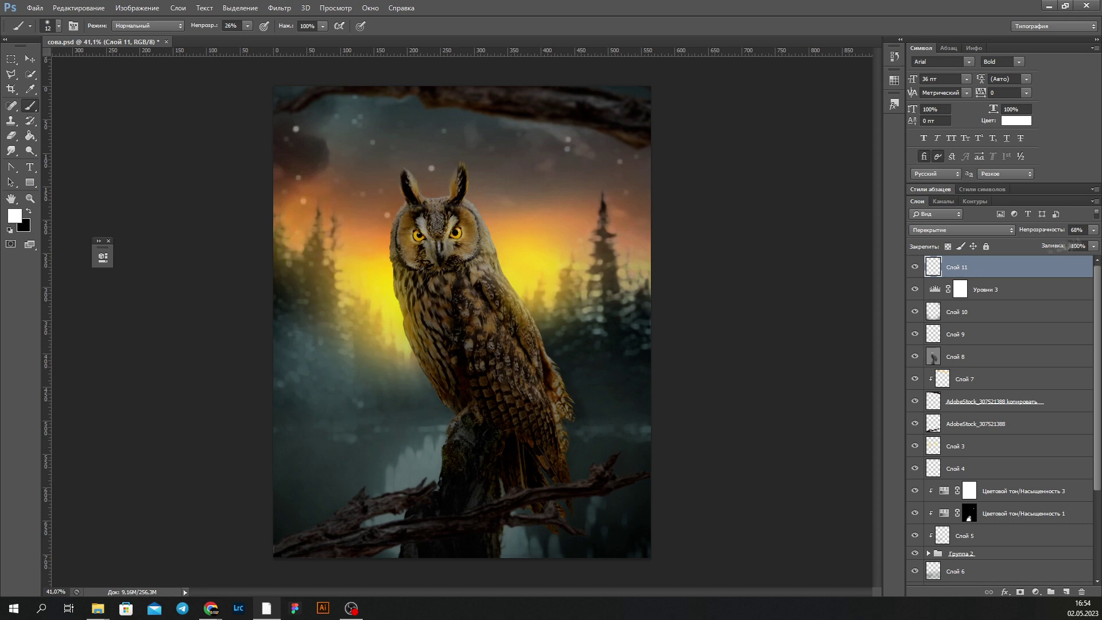
key(alt+bracketleft)
key(alt+bracketleft)
key(alt+bracketleft)
right_click(424, 356)
key(Escape)
alt+click(602, 319)
right_click(498, 416)
text(825)
key(Return)
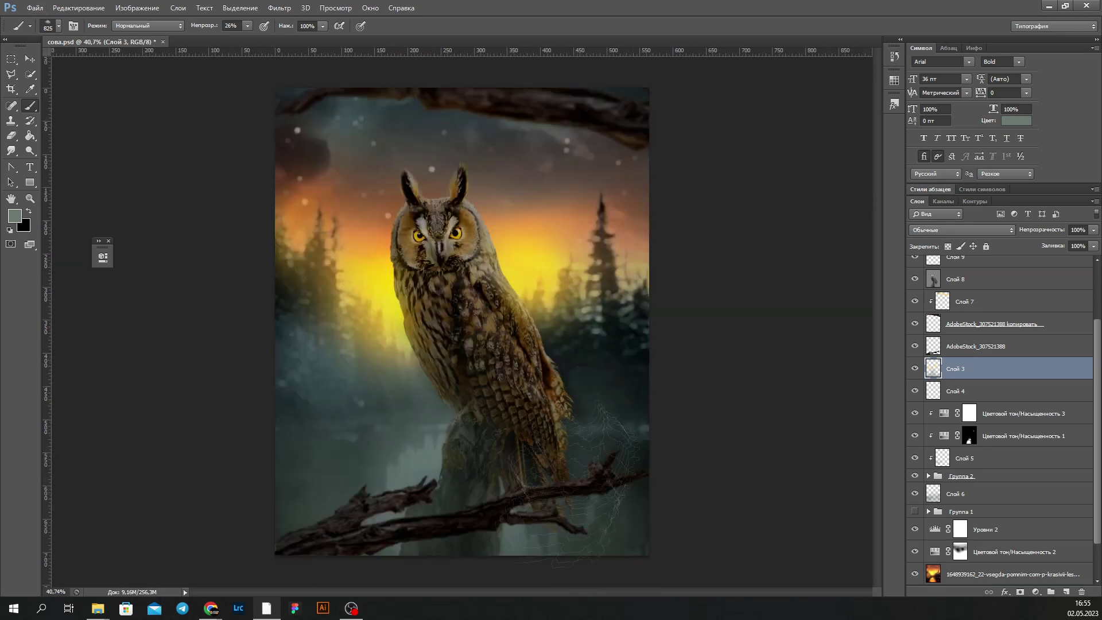
- Add another mist layer with brush opacity about 21%, adjusting eraser and brush sizes
key(alt+bracketright)
key(alt+bracketright)
key(alt+bracketright)
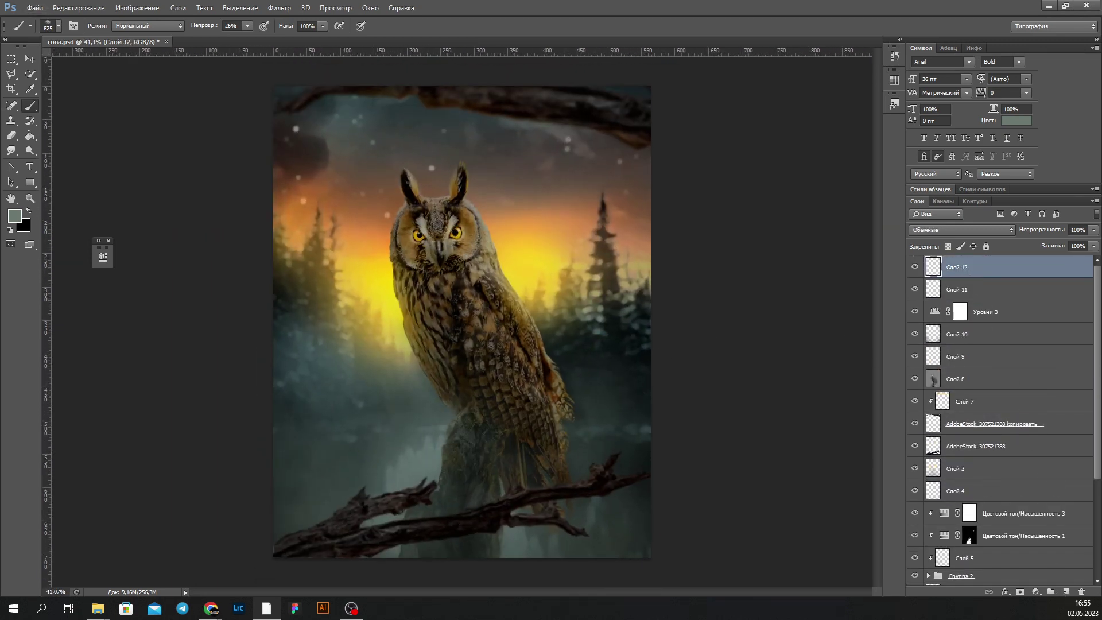
key(x)
right_click(466, 414)
key(2)
key(1)
key(Escape)
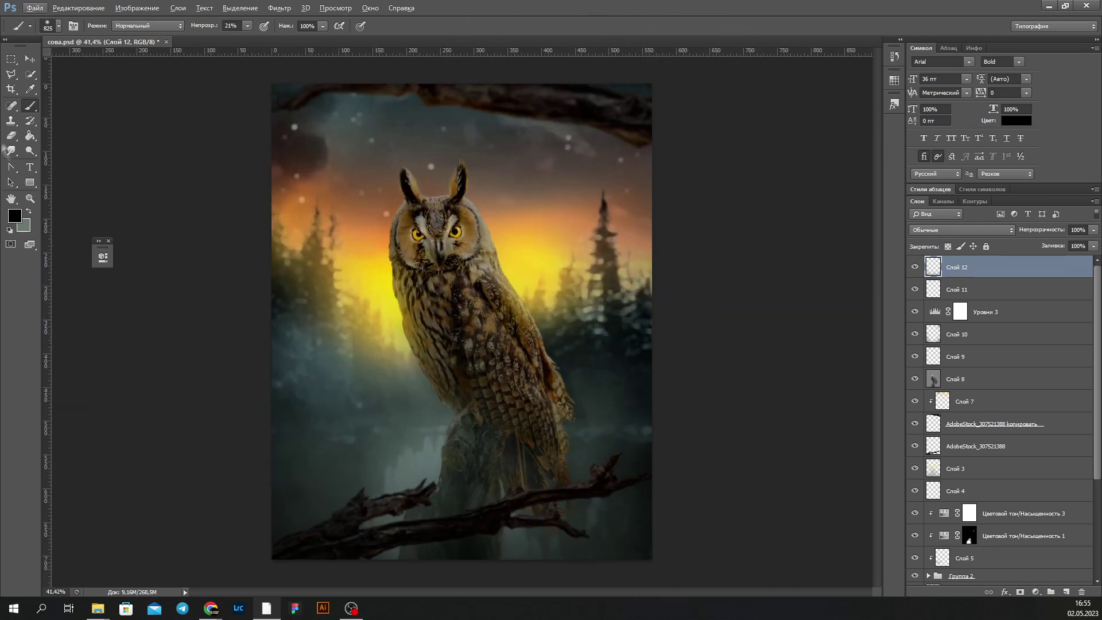
right_click(339, 316)
key(Escape)
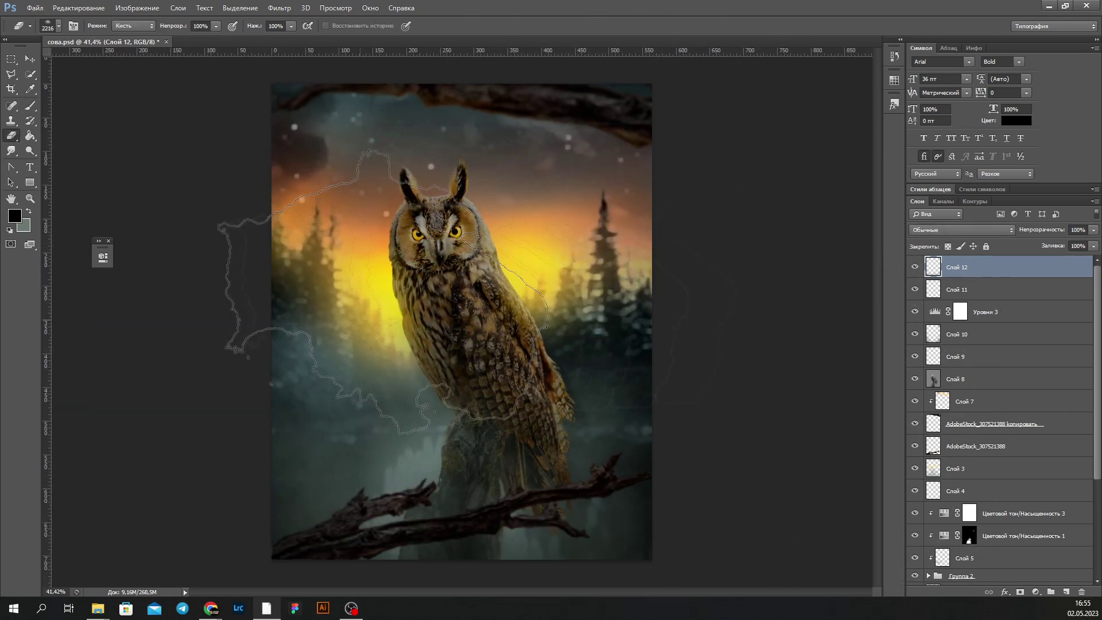
right_click(478, 301)
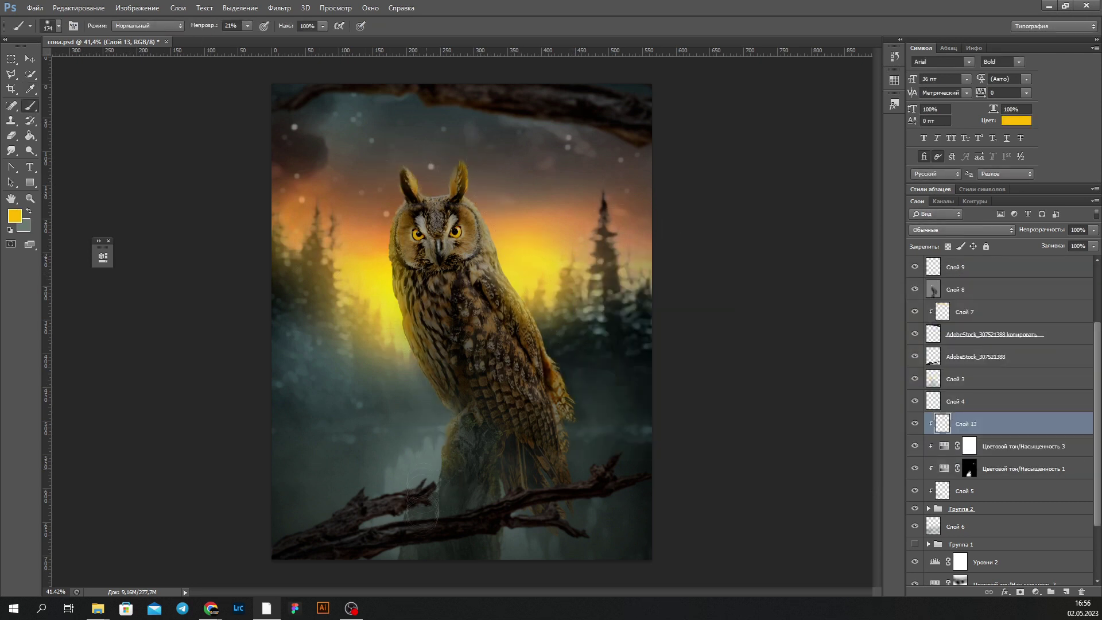
- Select Слой 4 then Слой 3 and set a very large eraser of about 1289 px
scroll(516, 372, up, 2)
scroll(503, 190, down, 2)
key(e)
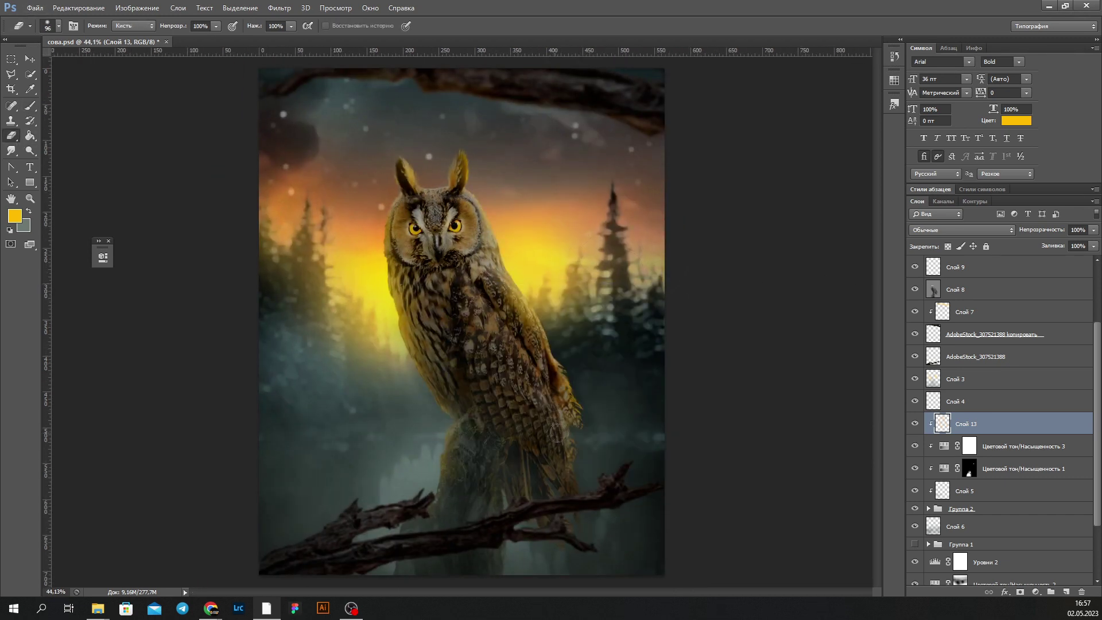
scroll(448, 310, down, 1)
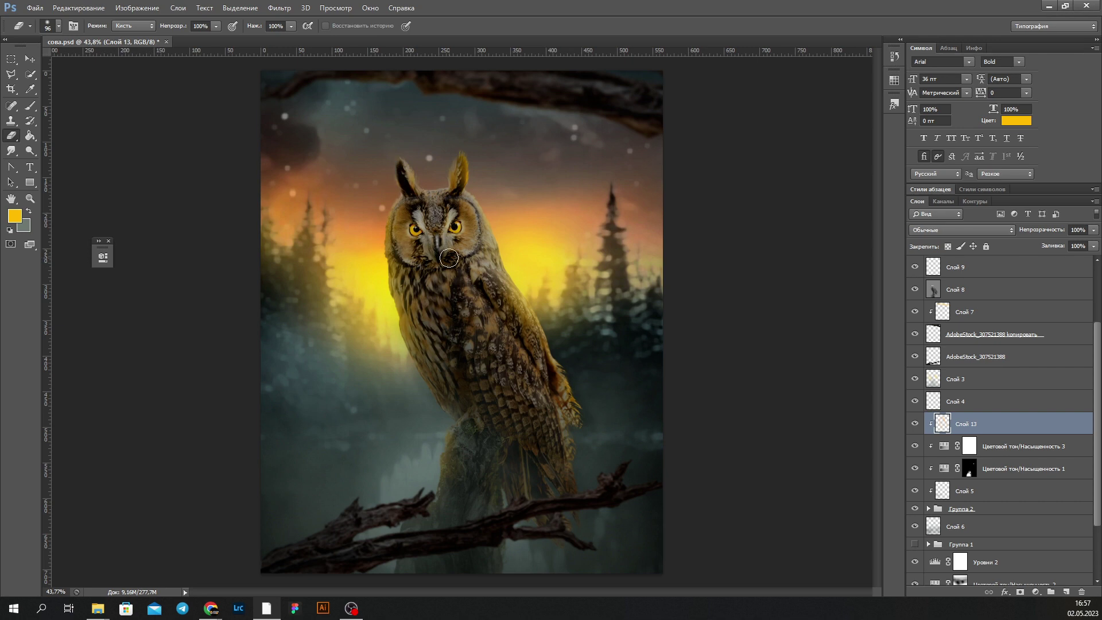
scroll(442, 223, up, 1)
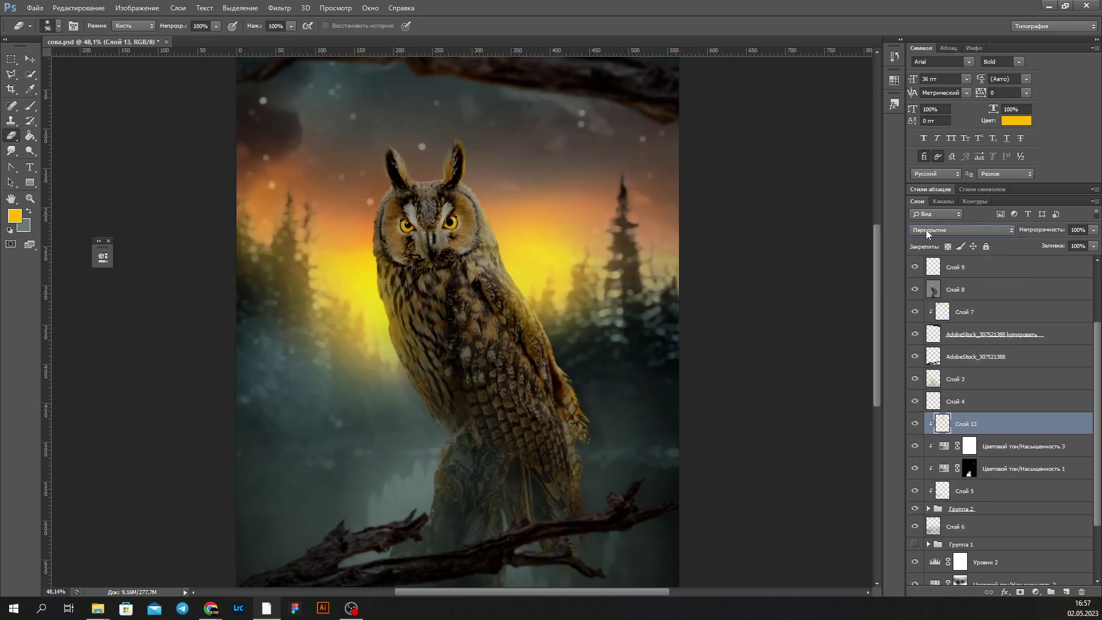
click(976, 401)
click(915, 382)
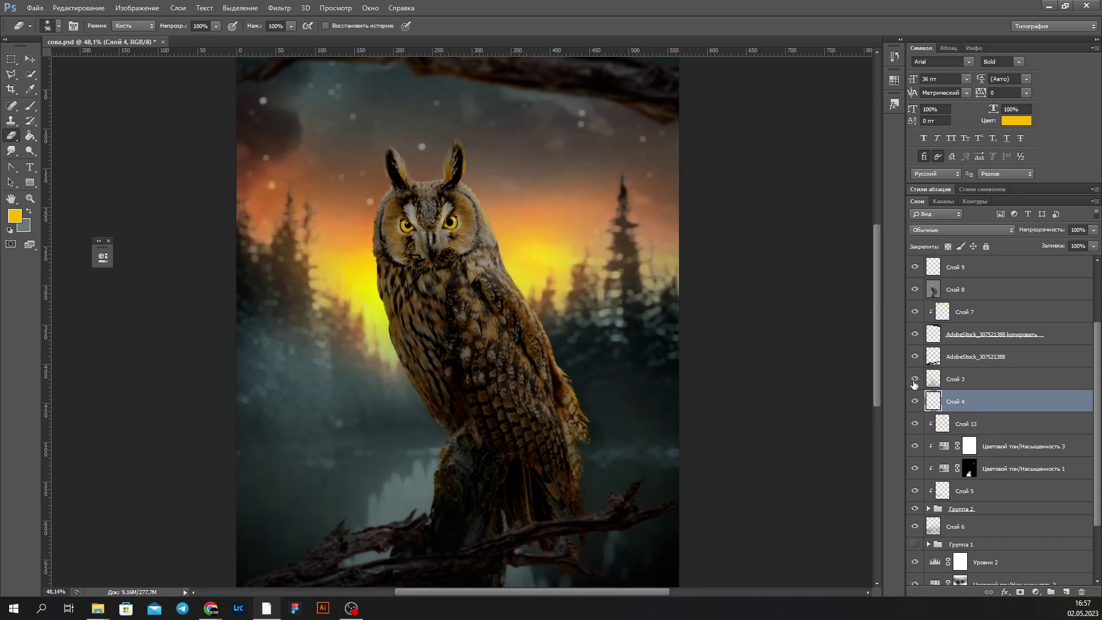
click(953, 378)
right_click(436, 397)
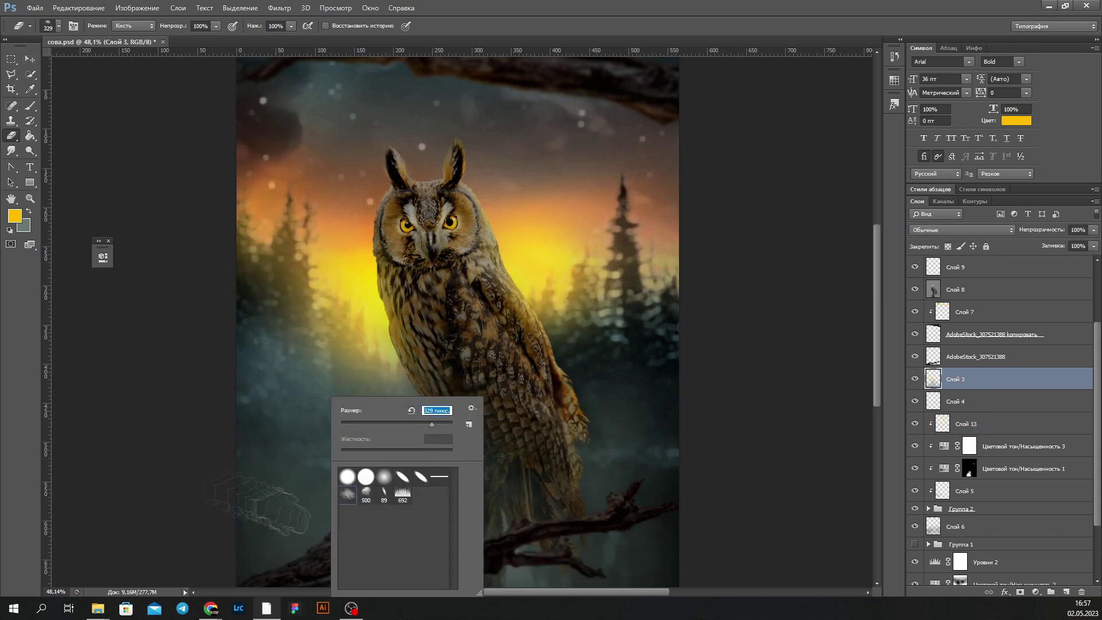
scroll(470, 307, down, 4)
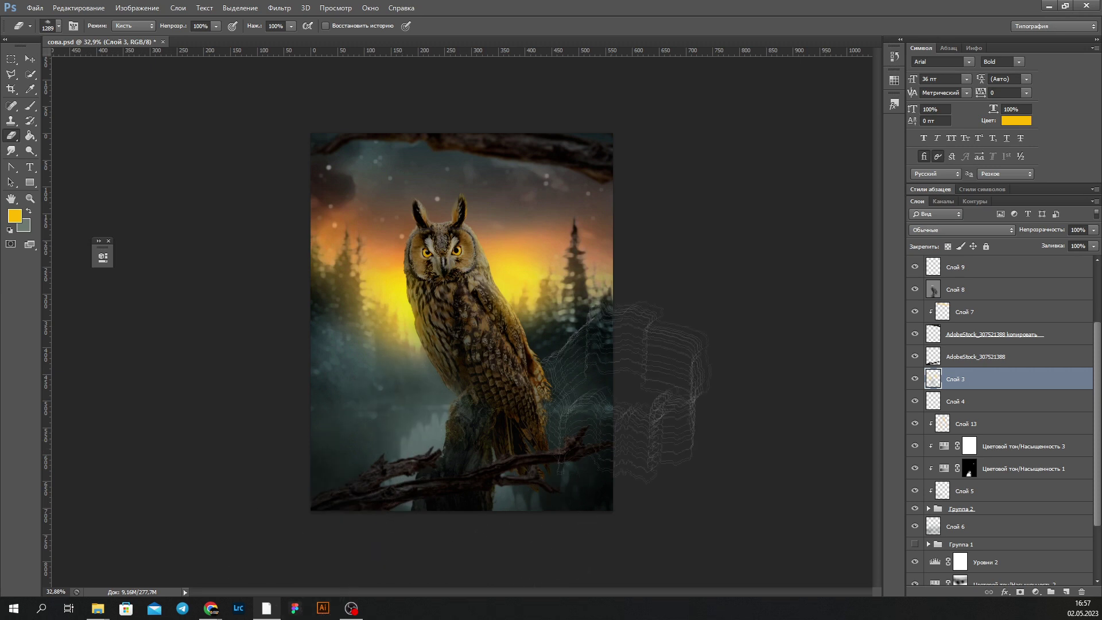
scroll(461, 325, up, 3)
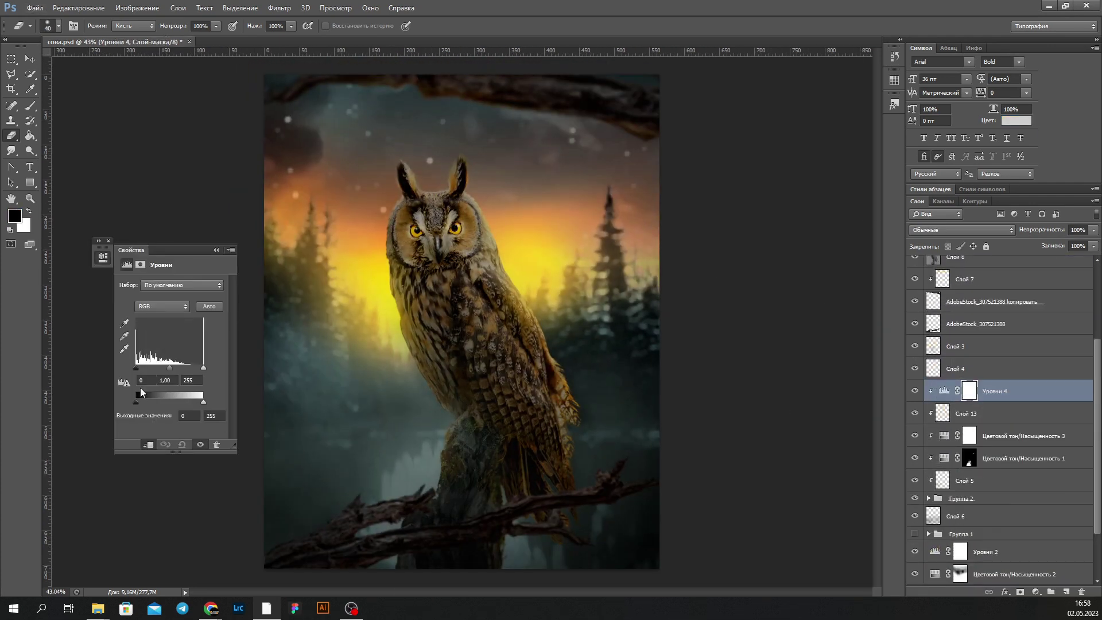
- Darken the owl with clipped Levels 35/0.79/255, output 199, and invert its mask
drag(136, 368, 211, 374)
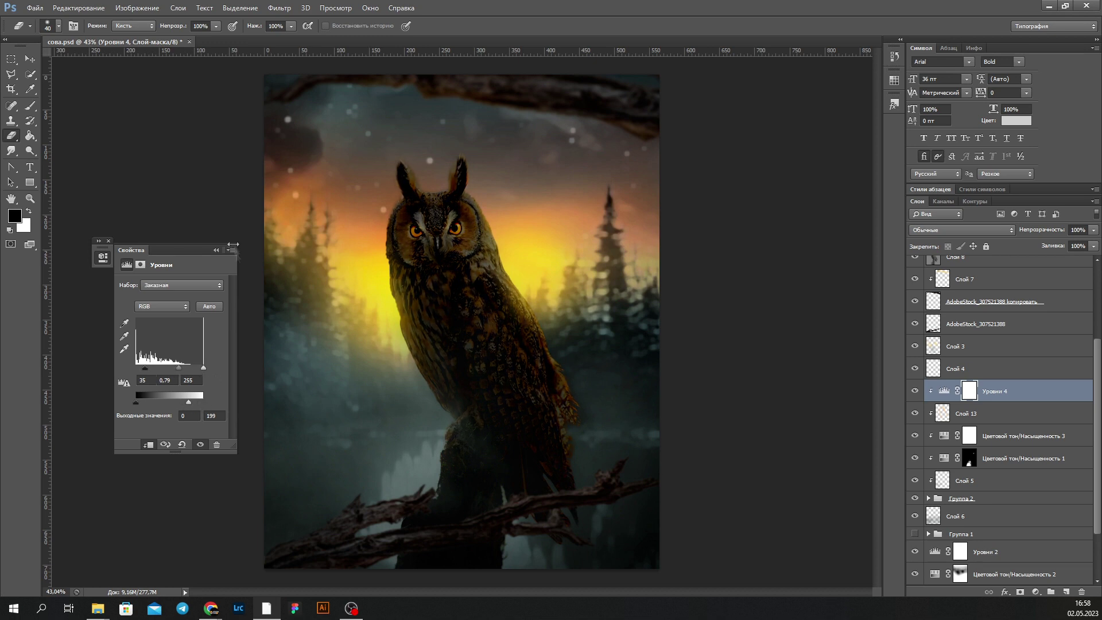
click(216, 250)
key(ctrl+i)
- Paint white on the Levels mask with a smaller brush to reveal the darkening on the owl
key(b)
scroll(462, 286, up, 3)
key(x)
right_click(459, 233)
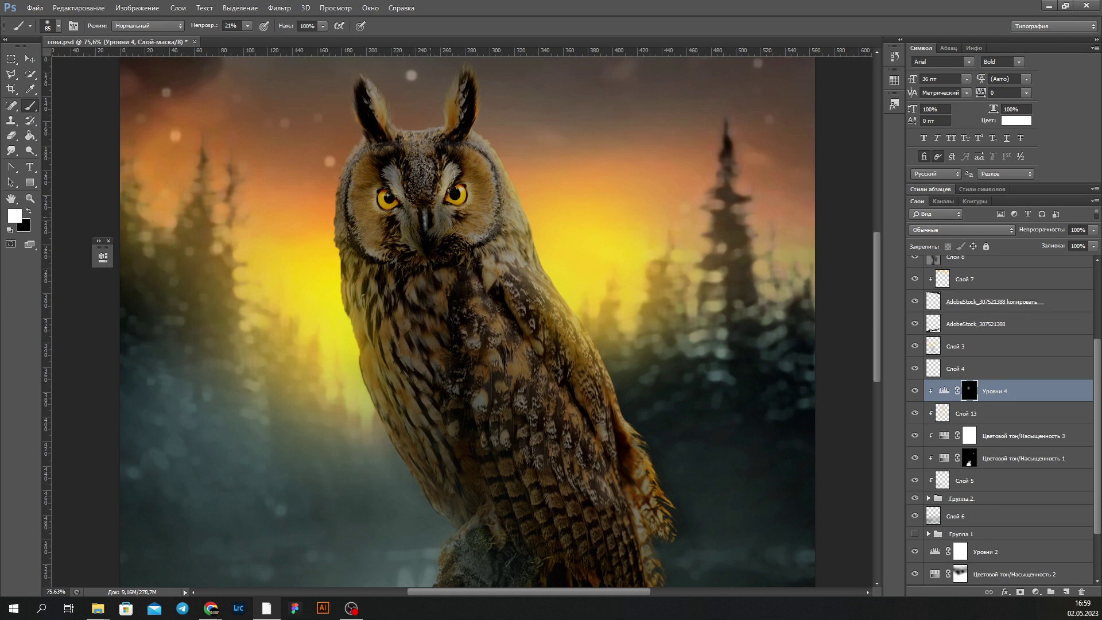
scroll(459, 275, down, 2)
scroll(459, 275, down, 1)
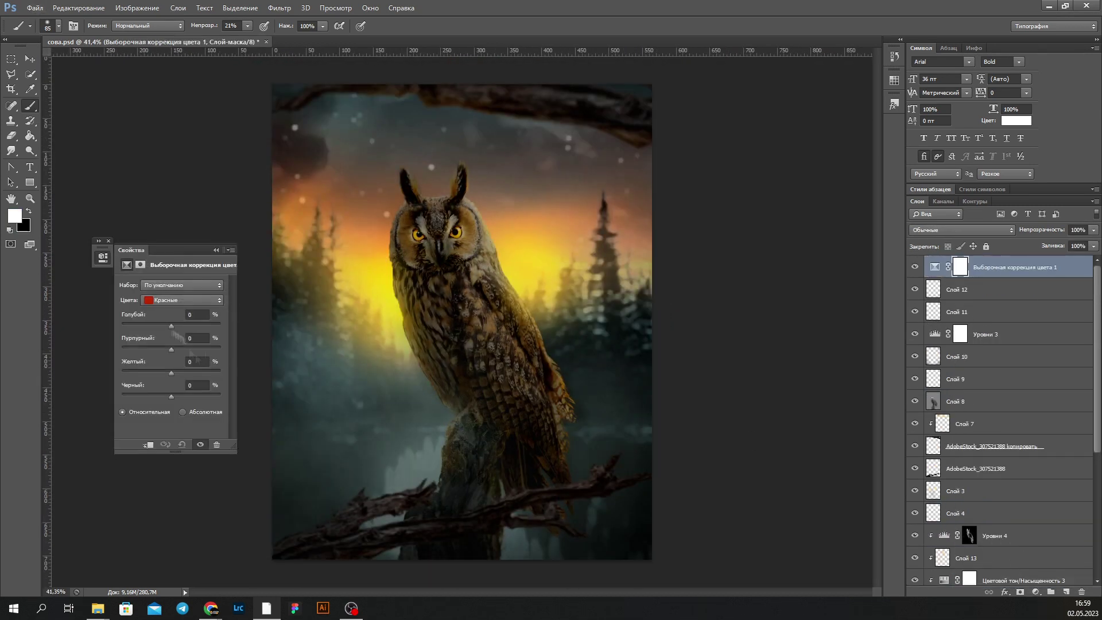
- Adjust Selective Color Blacks, then darken the owl's right pupil on Слой 8 with a 50 px brush
drag(171, 328, 170, 395)
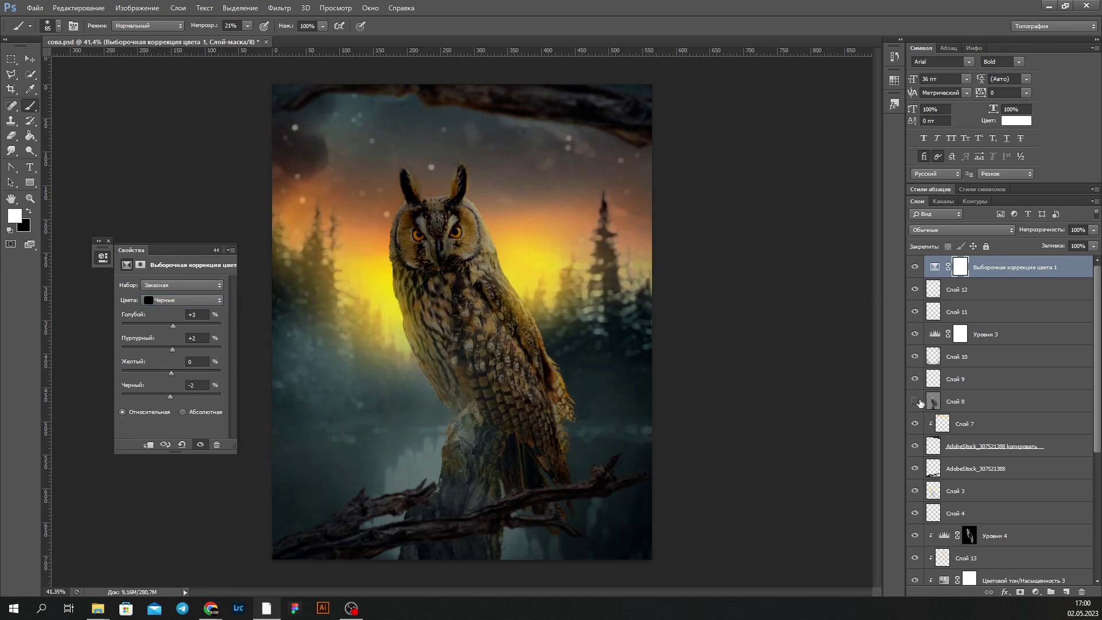
click(933, 401)
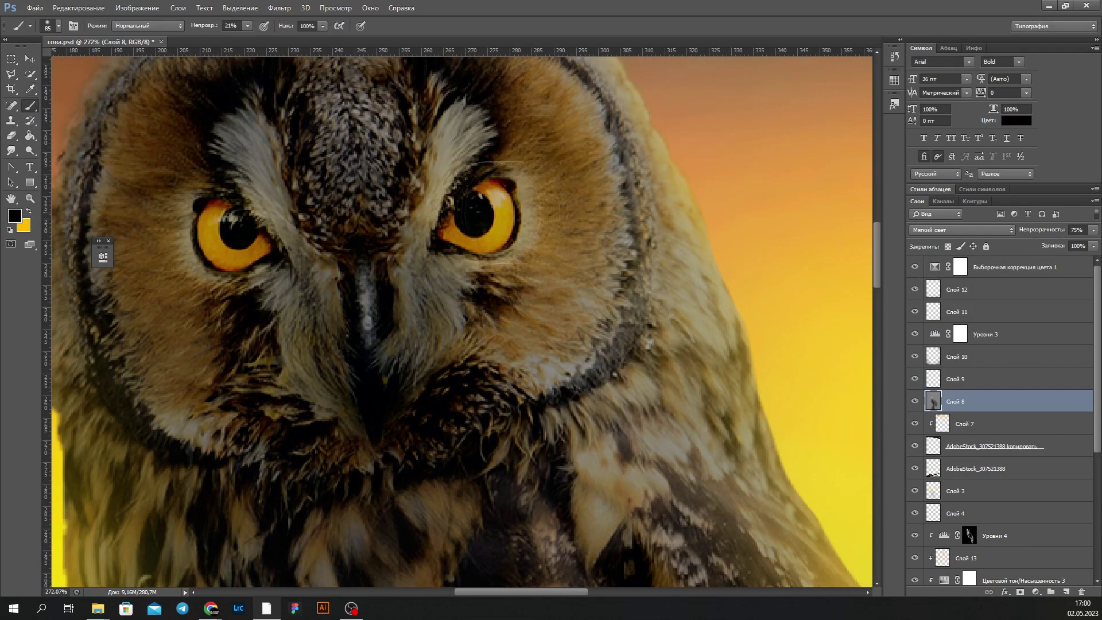
right_click(232, 218)
drag(289, 243, 283, 244)
key(Return)
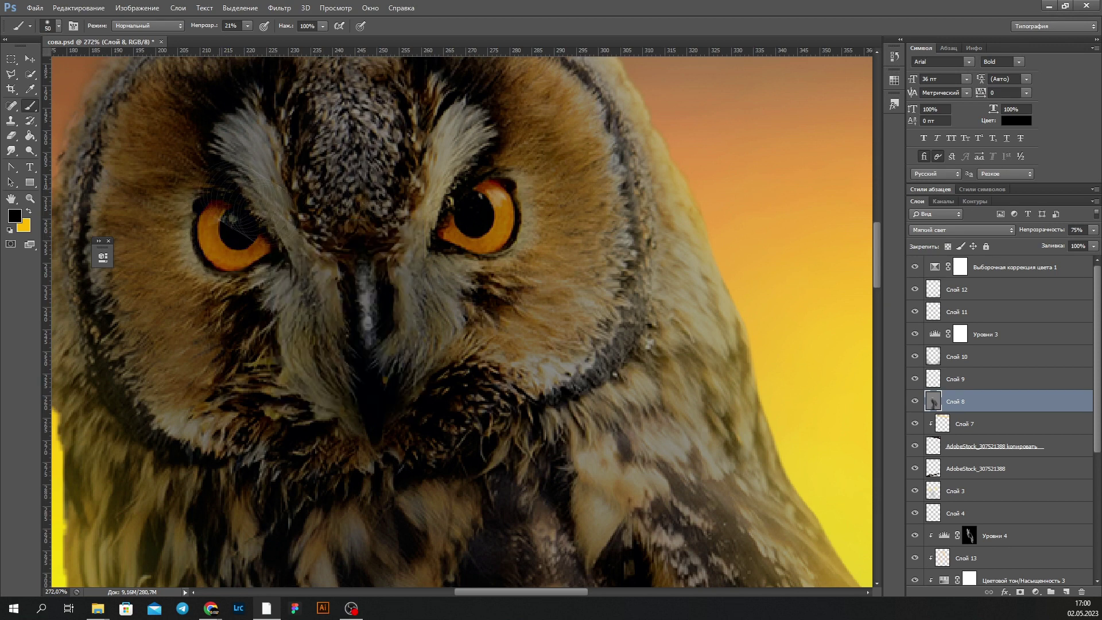
drag(474, 209, 447, 229)
- Warm the Selective Color 2 sliders and brighten the feathers around the owl's right eye
key(e)
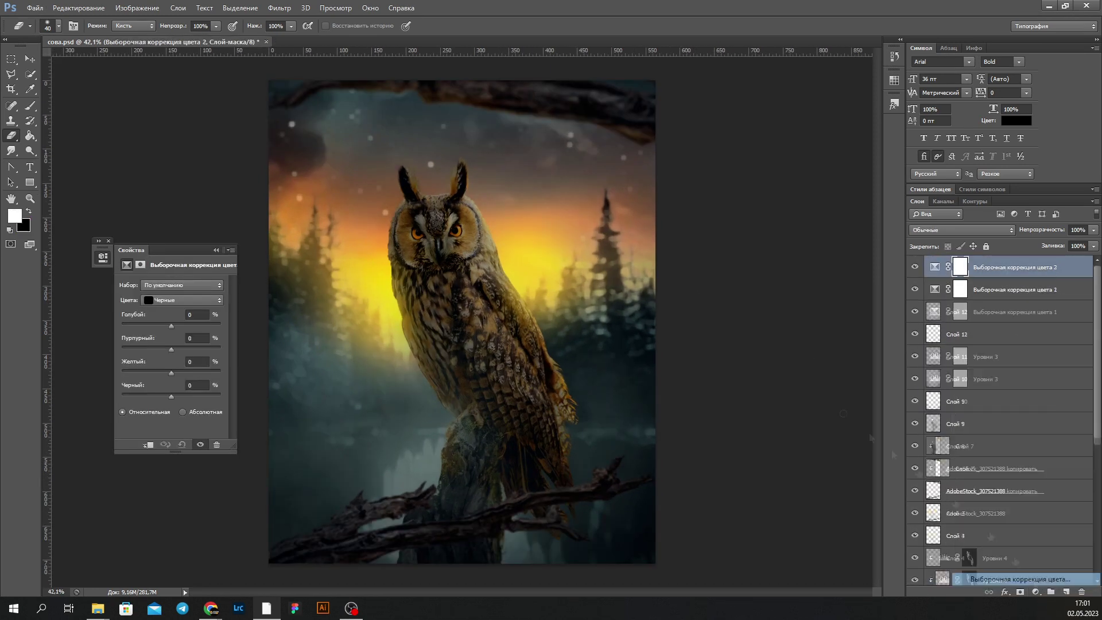
mouse_move(162, 327)
mouse_down()
mouse_move(186, 348)
mouse_move(163, 372)
mouse_move(190, 395)
mouse_up()
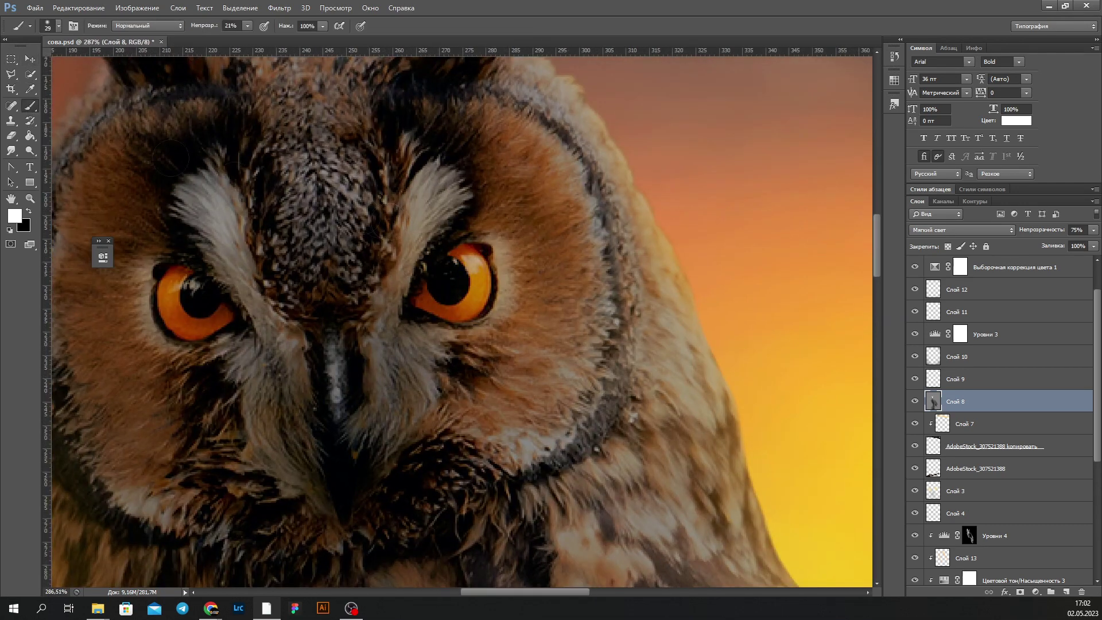
drag(396, 310, 459, 172)
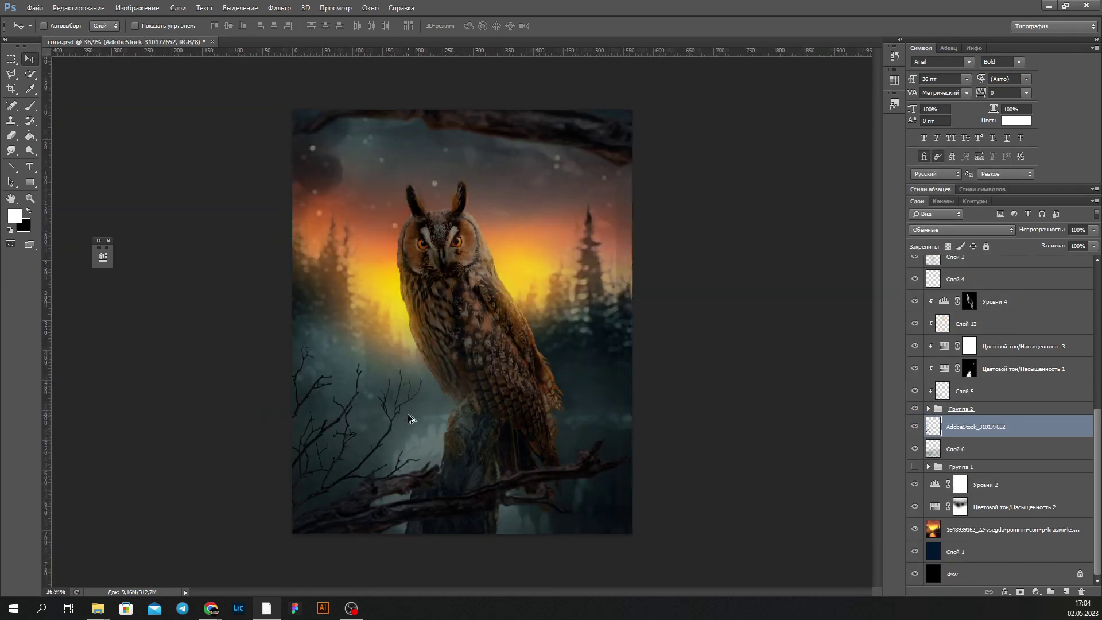
- Duplicate the branches layer, flip the copy horizontally and move it to the right
key(ctrl+t)
mouse_move(409, 418)
mouse_down()
mouse_move(418, 468)
mouse_move(505, 435)
mouse_up()
key(Escape)
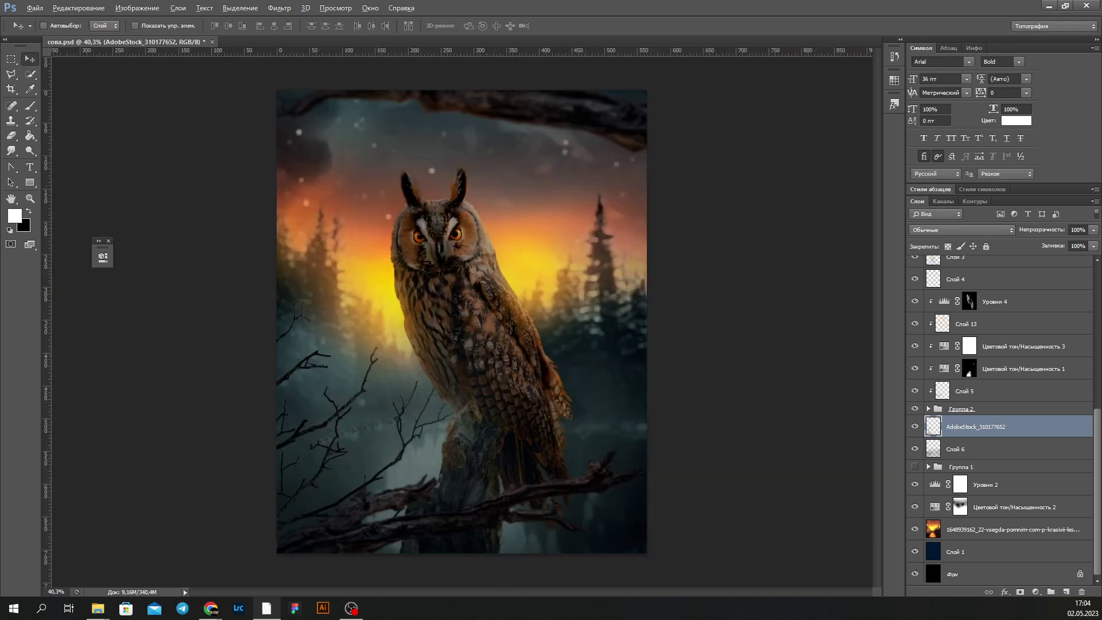
key(ctrl+j)
right_click(542, 326)
click(574, 502)
drag(424, 377, 471, 376)
key(Return)
- Gaussian-blur the flipped branch copy and reposition it lower
click(280, 8)
click(488, 230)
key(Return)
key(v)
drag(706, 498, 711, 571)
scroll(560, 369, down, 2)
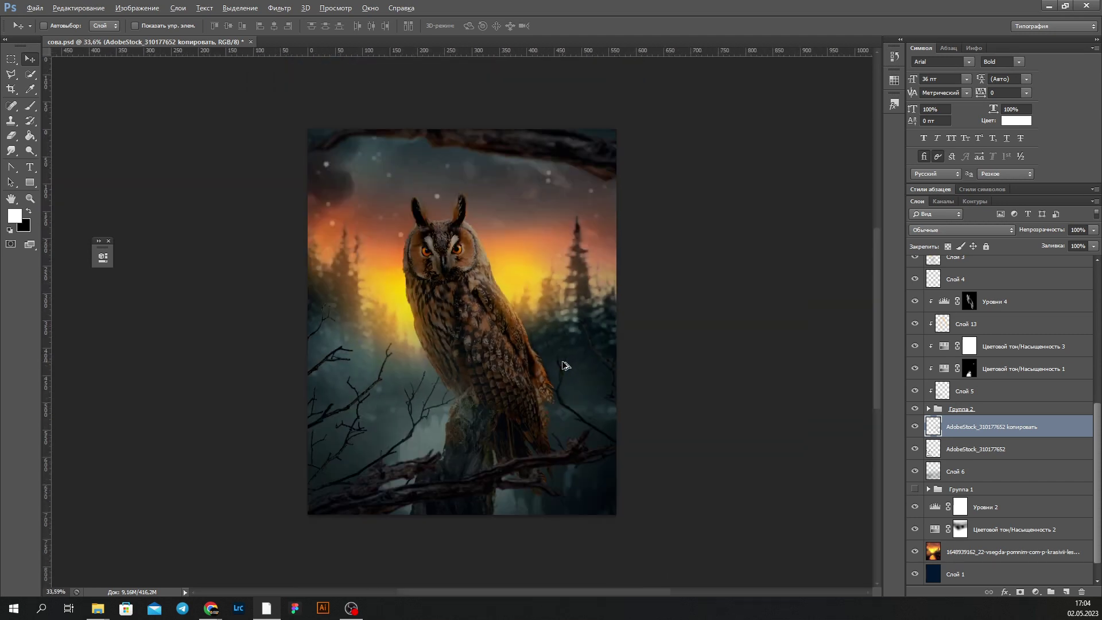
- Shift the original branches into place, erase parts, and Gaussian-blur them too
key(alt+bracketleft)
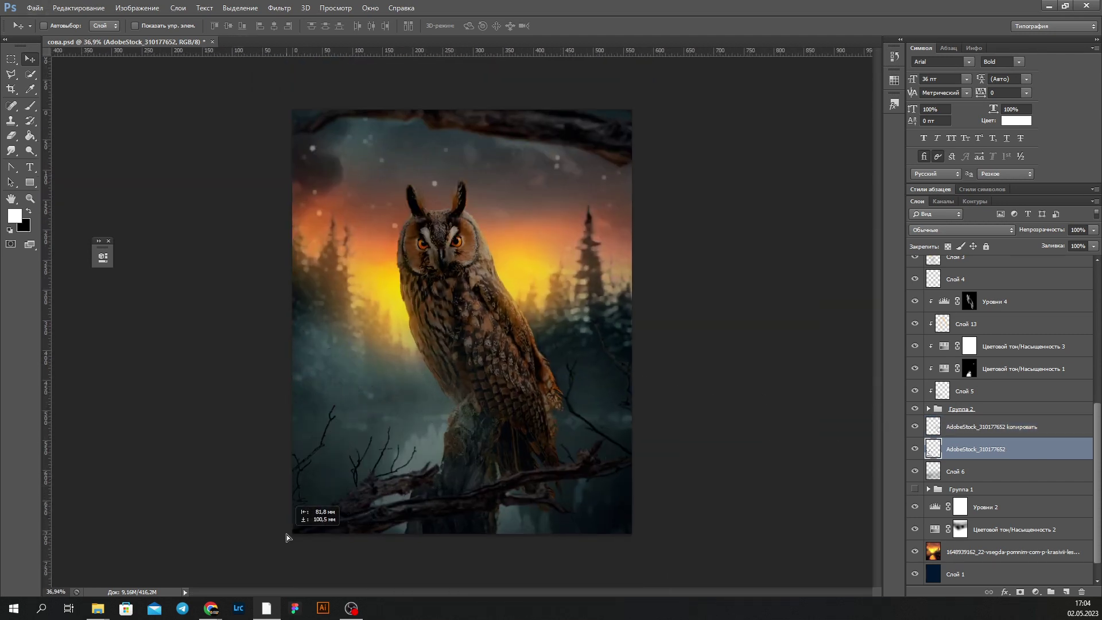
drag(386, 541, 367, 420)
scroll(325, 416, up, 5)
key(e)
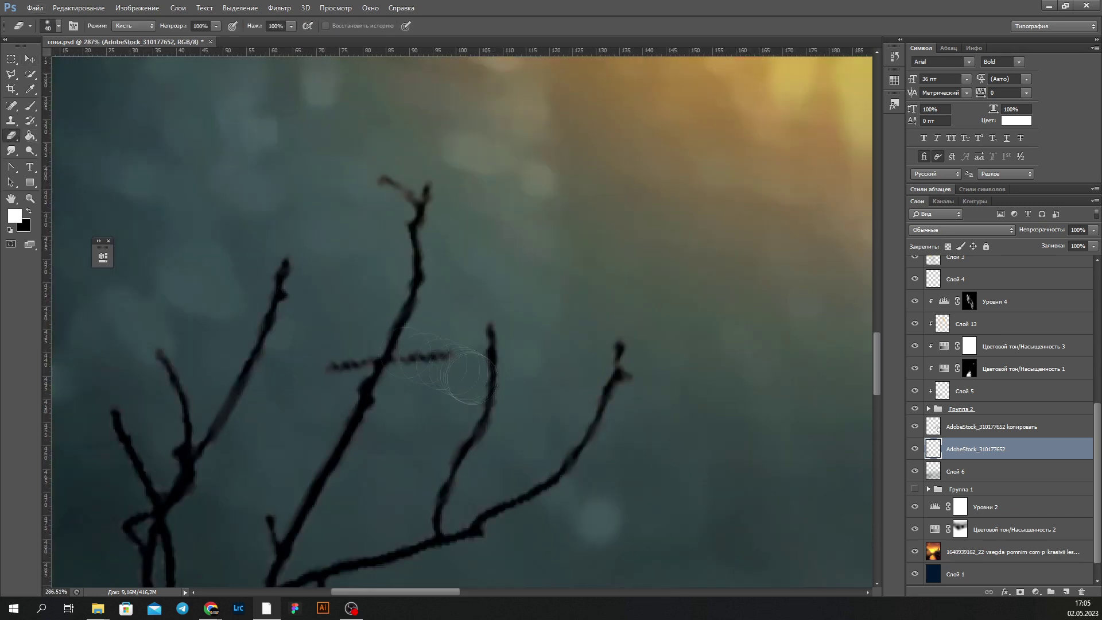
key(ctrl+0)
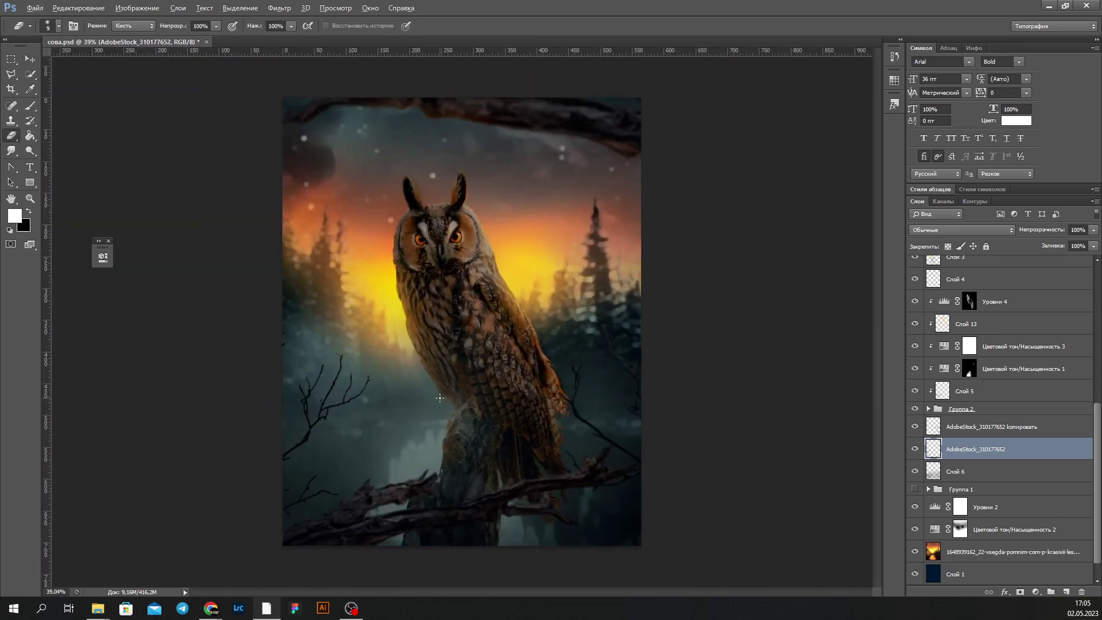
key(h)
click(279, 7)
click(310, 21)
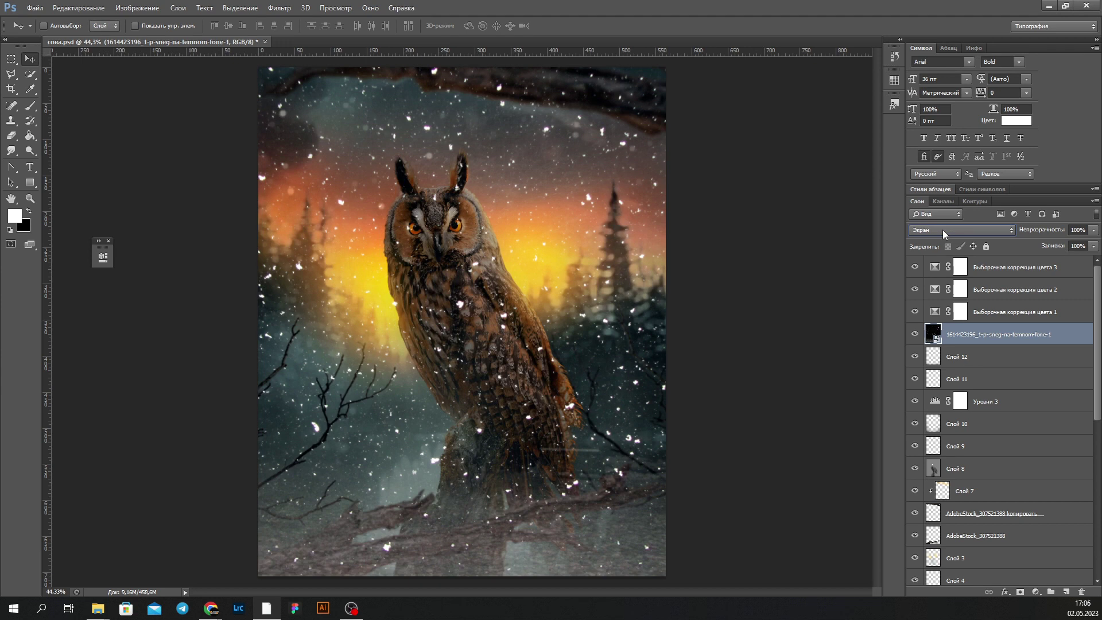
- Set the snow layer to Screen at 14%, rasterize it, and erase snow over the lower branch
key(1)
key(4)
key(e)
click(428, 424)
key(Return)
drag(606, 471, 323, 479)
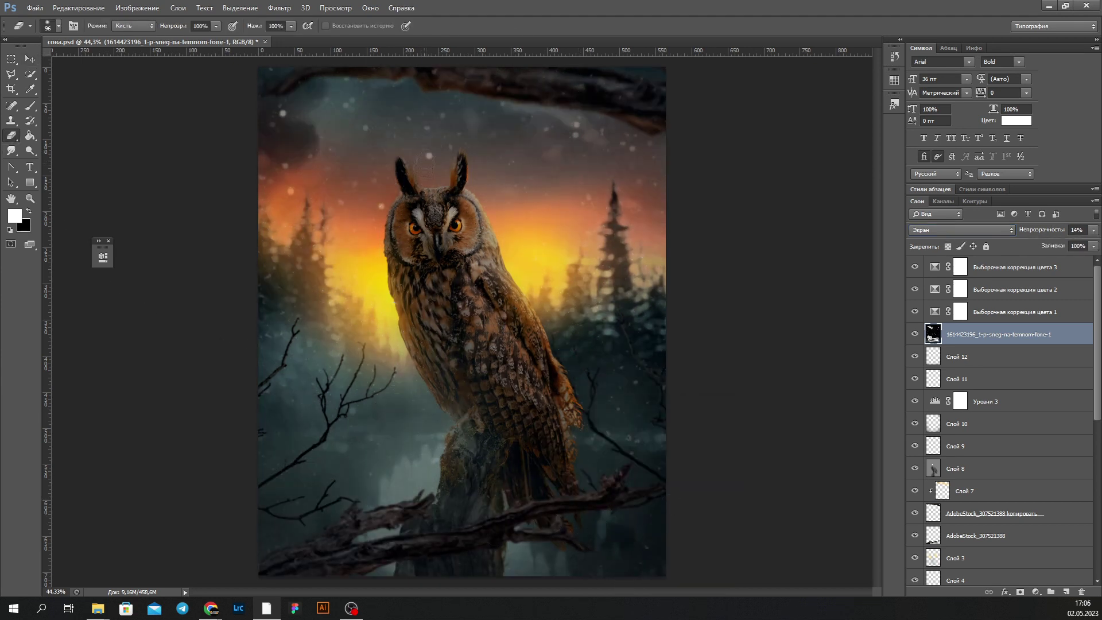
scroll(425, 164, down, 2)
- Alt-drag an offset copy of the snow layer and set its opacity to 41%
key(v)
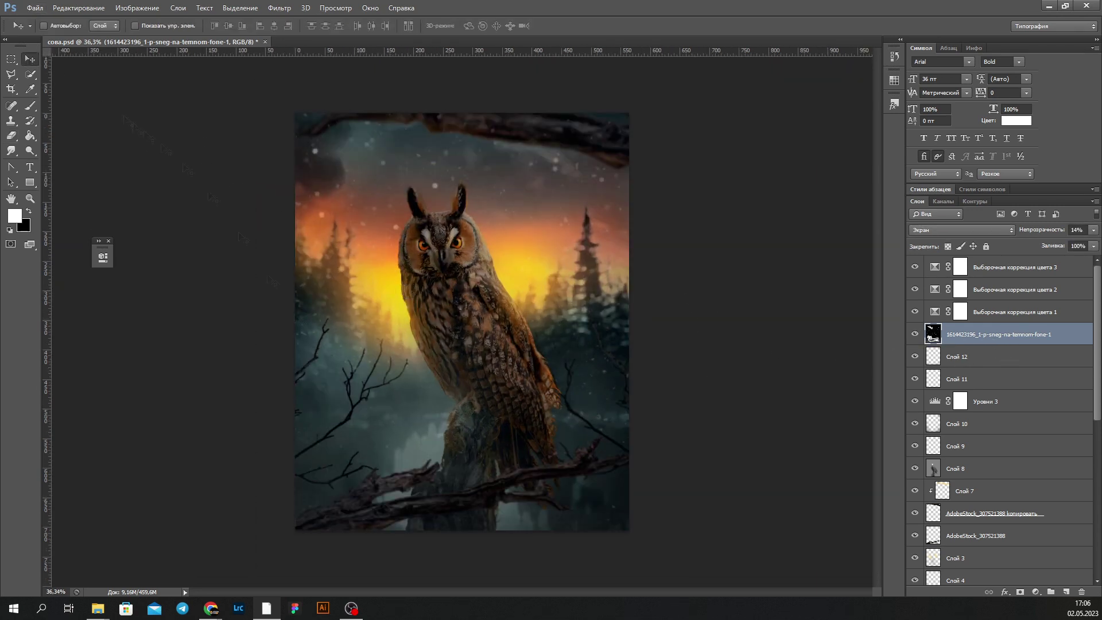
drag(500, 338, 605, 550)
key(4)
key(1)
scroll(463, 322, up, 2)
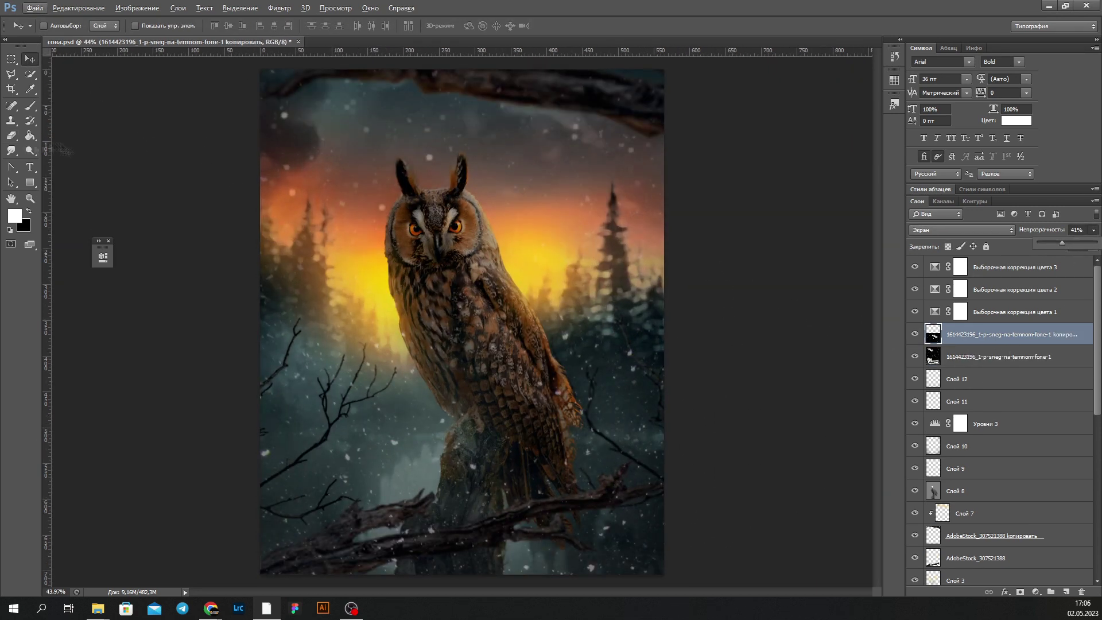
key(e)
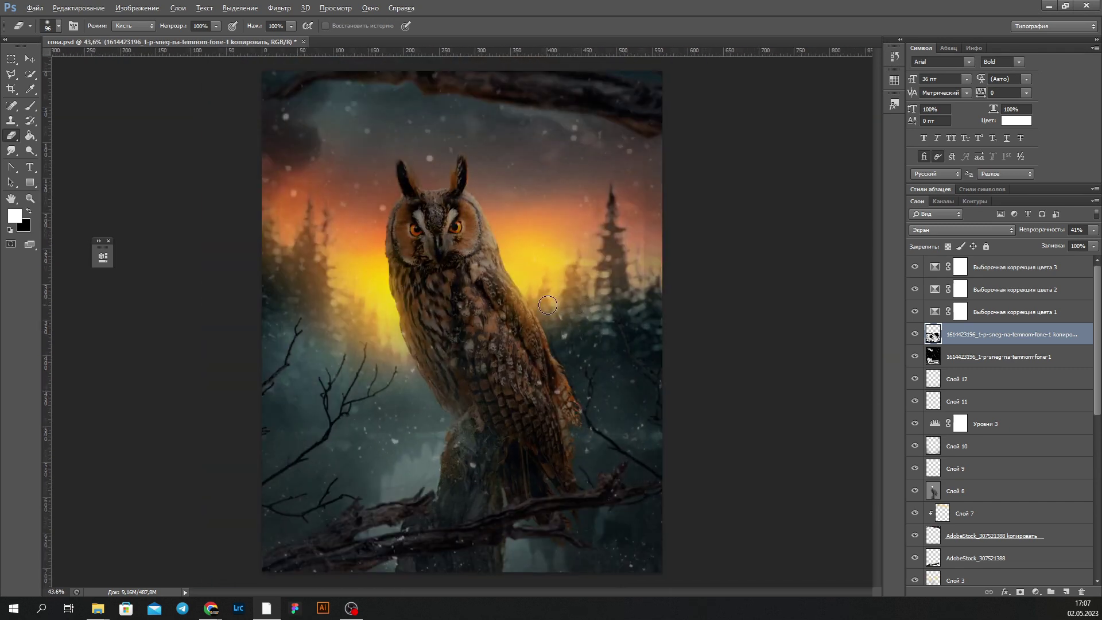
- Move Слой 10 to the top of the stack at about 60% opacity
scroll(554, 297, down, 1)
drag(957, 446, 1016, 256)
drag(1094, 229, 1056, 244)
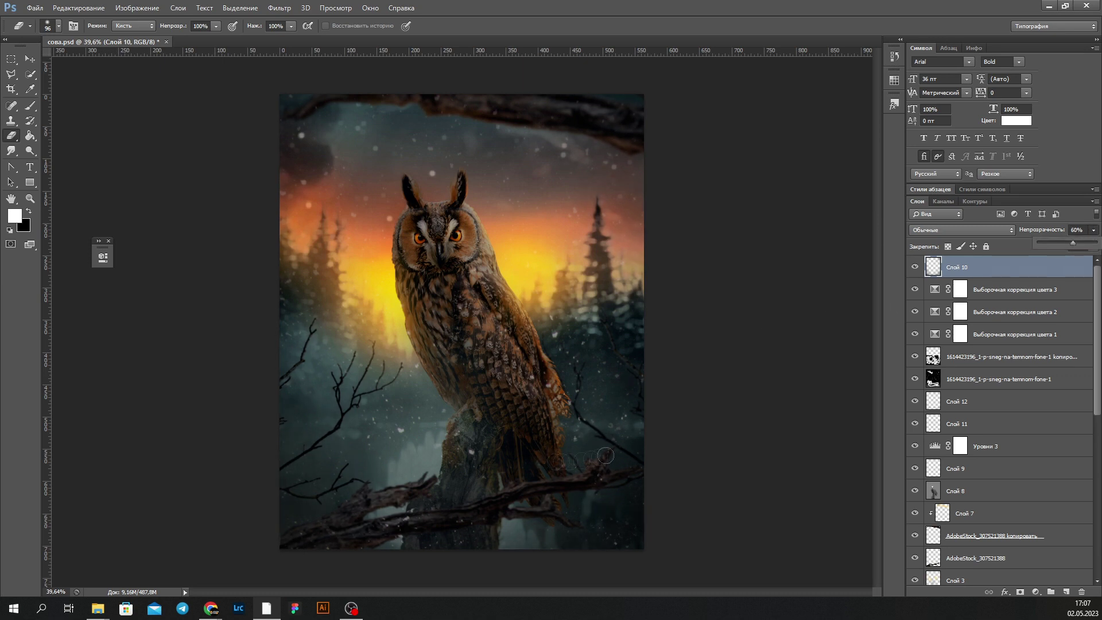
- Paint a yellow glow along the owl's edge with a 182 px brush, blended to Lighten, erasing excess
scroll(565, 330, up, 5)
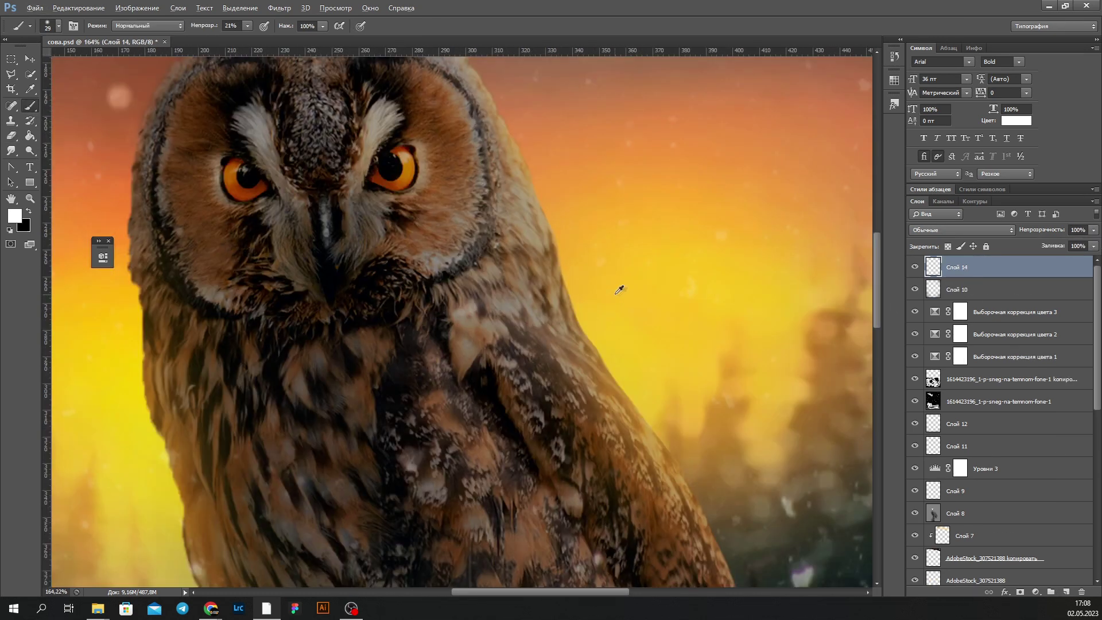
right_click(594, 312)
drag(614, 329, 638, 329)
key(Return)
scroll(637, 310, down, 3)
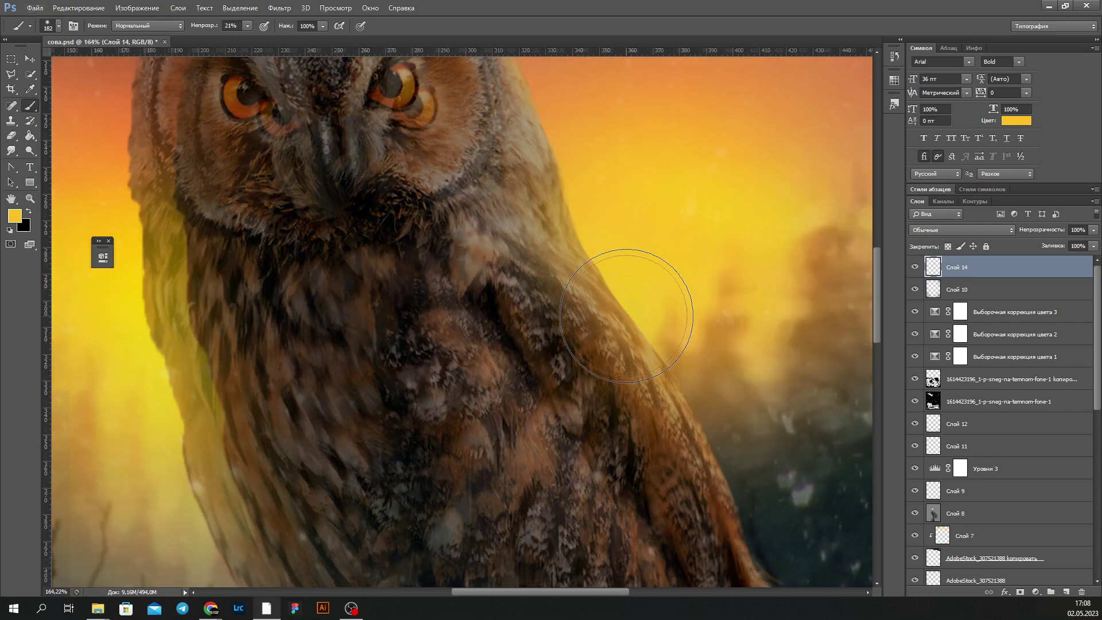
drag(436, 294, 431, 271)
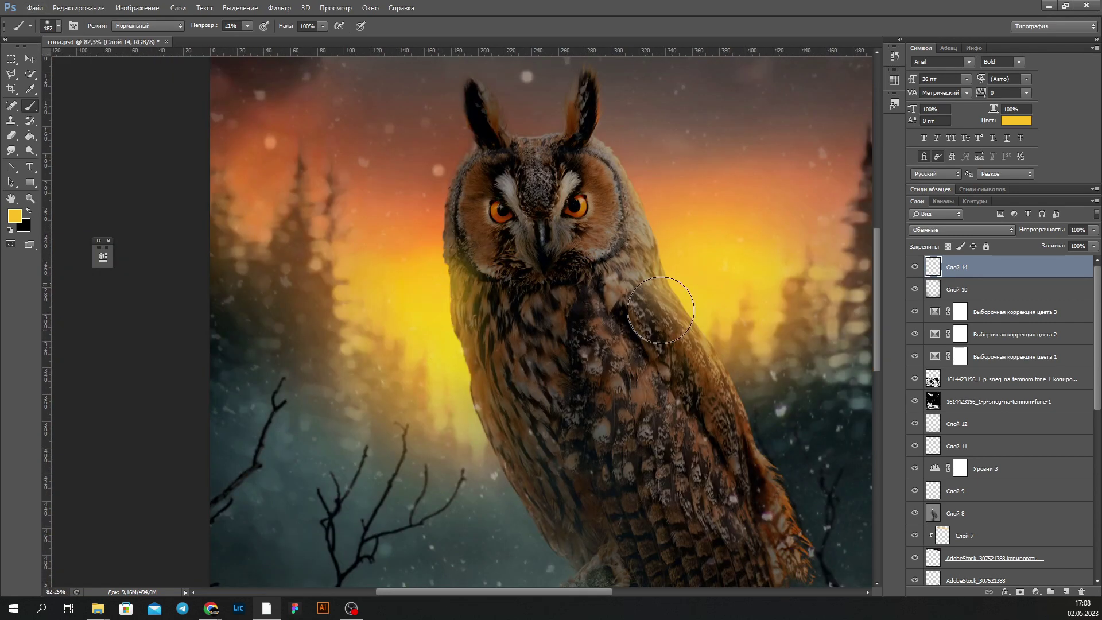
scroll(661, 310, down, 2)
scroll(660, 310, down, 3)
scroll(367, 344, up, 6)
key(e)
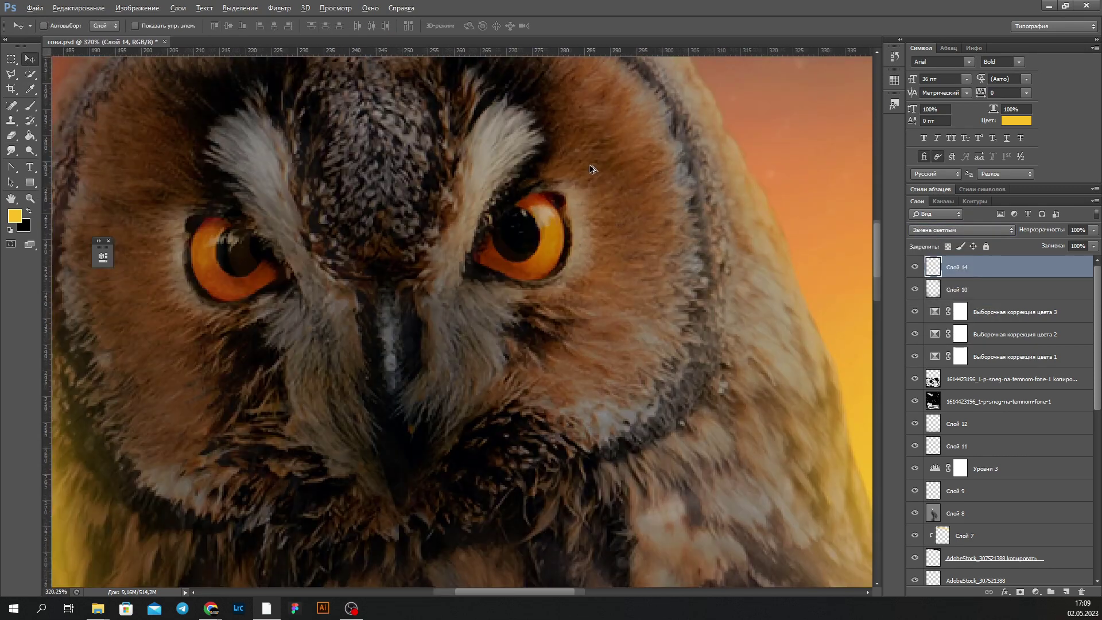
- Add a new empty layer and set up a white brush at size 7
key(ctrl+shift+n)
key(Return)
key(d)
key(x)
key(b)
scroll(531, 221, up, 2)
right_click(537, 217)
text(7)
key(Return)
- On a new layer, sample an orange-yellow and set a fine brush to full opacity
scroll(503, 225, down, 1)
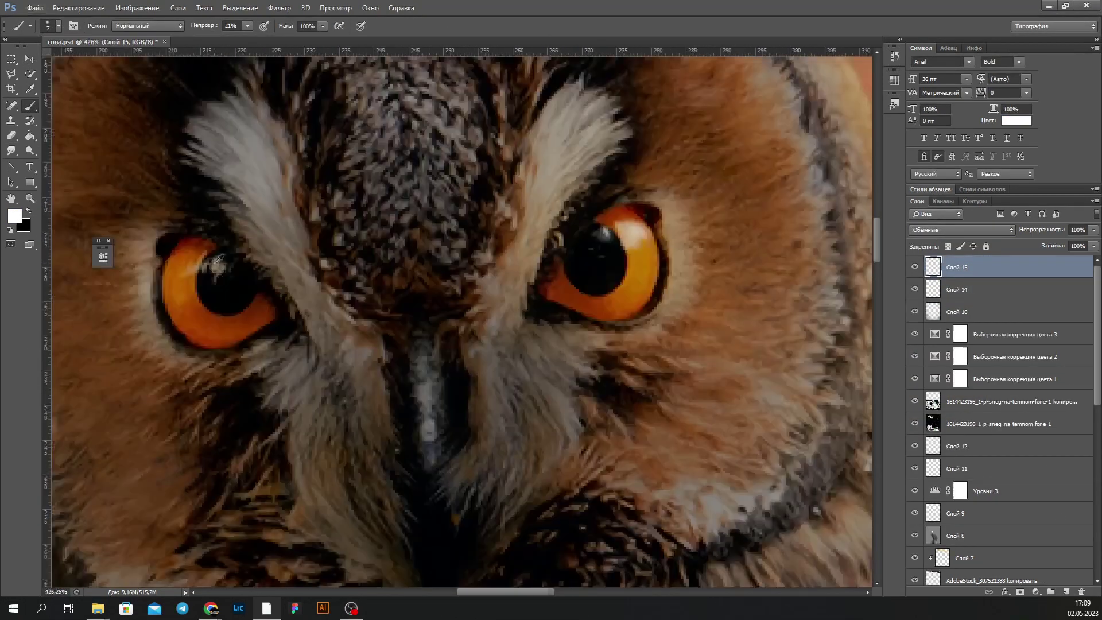
key(bracketleft)
key(bracketleft)
key(bracketleft)
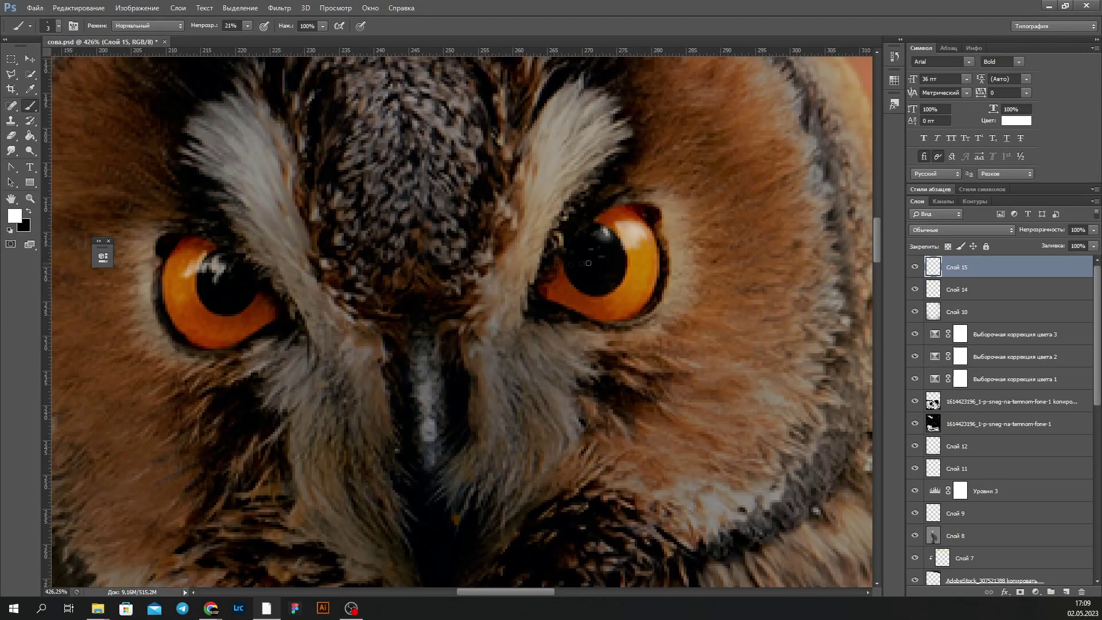
scroll(459, 287, down, 5)
scroll(255, 204, up, 4)
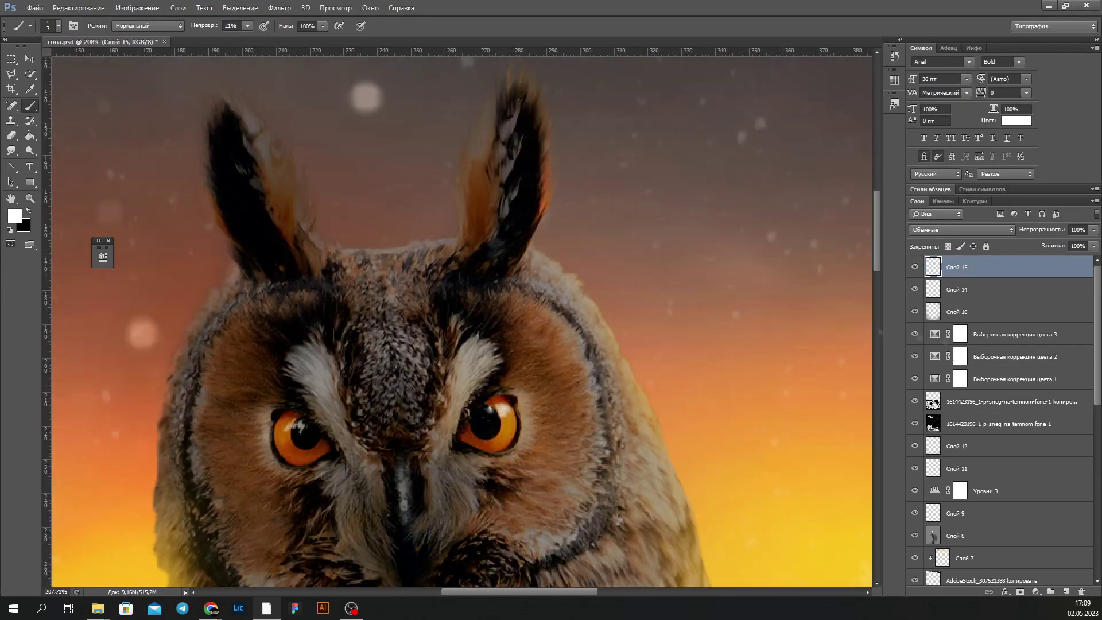
click(1066, 592)
scroll(255, 204, up, 1)
key(x)
scroll(256, 205, down, 2)
alt+click(172, 505)
scroll(460, 287, up, 3)
click(248, 25)
drag(255, 41, 297, 38)
- Paint thin yellow lines along the edges of both ears
drag(515, 297, 573, 173)
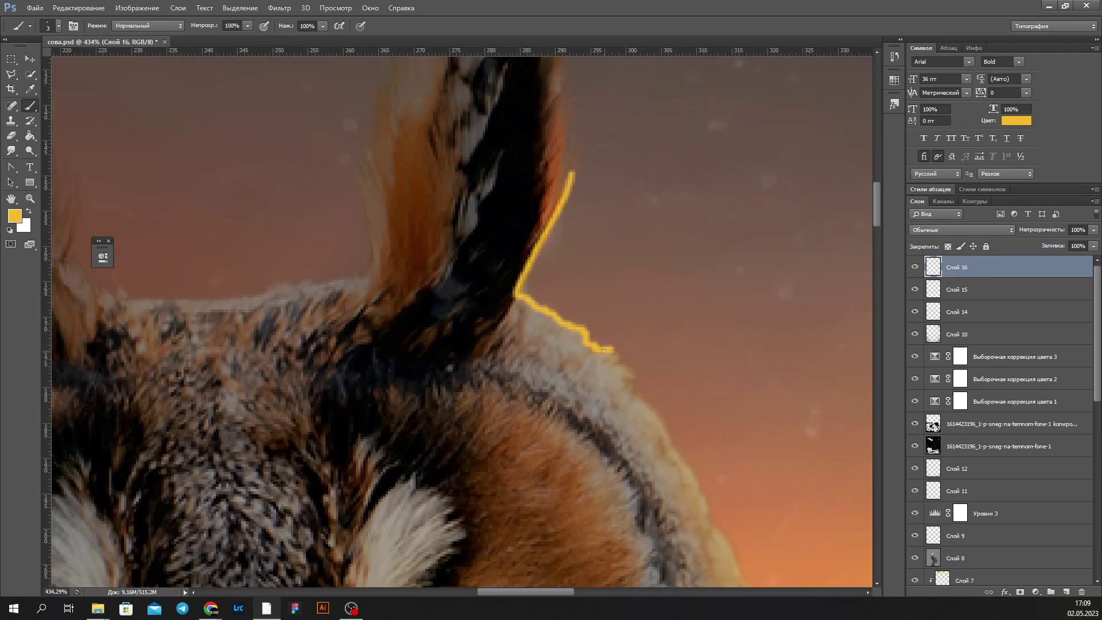
scroll(717, 531, down, 5)
scroll(264, 364, up, 5)
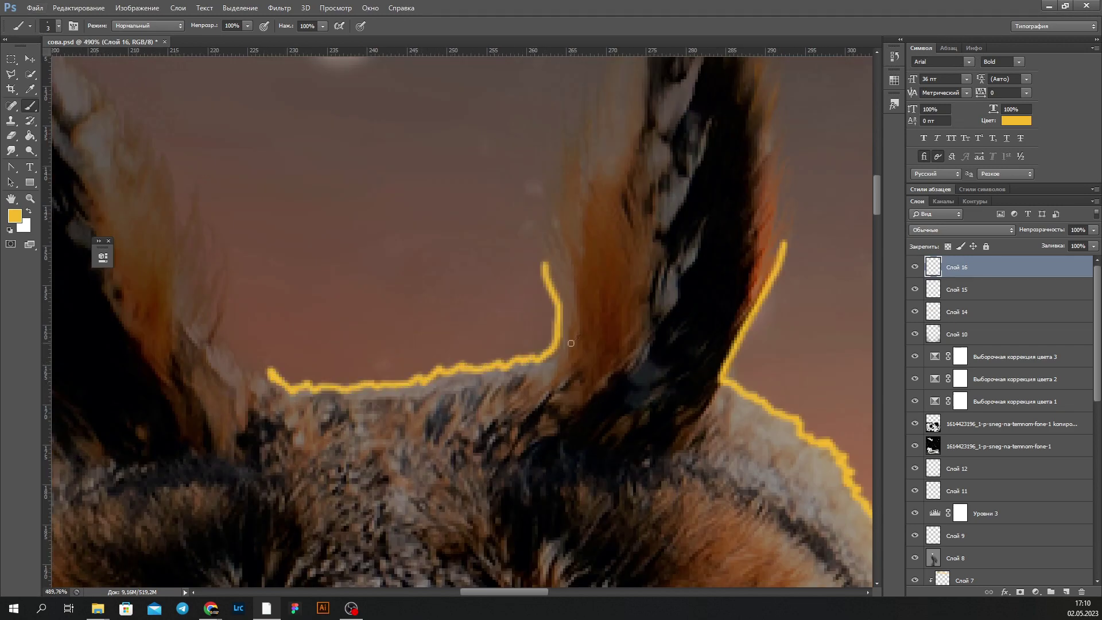
scroll(571, 344, down, 5)
scroll(391, 187, up, 3)
scroll(356, 92, up, 2)
mouse_move(347, 84)
mouse_down()
mouse_move(463, 213)
mouse_move(533, 370)
mouse_up()
scroll(534, 370, down, 5)
scroll(310, 200, up, 5)
- Smudge the yellow ear edges downward into soft fur-like wisps
key(r)
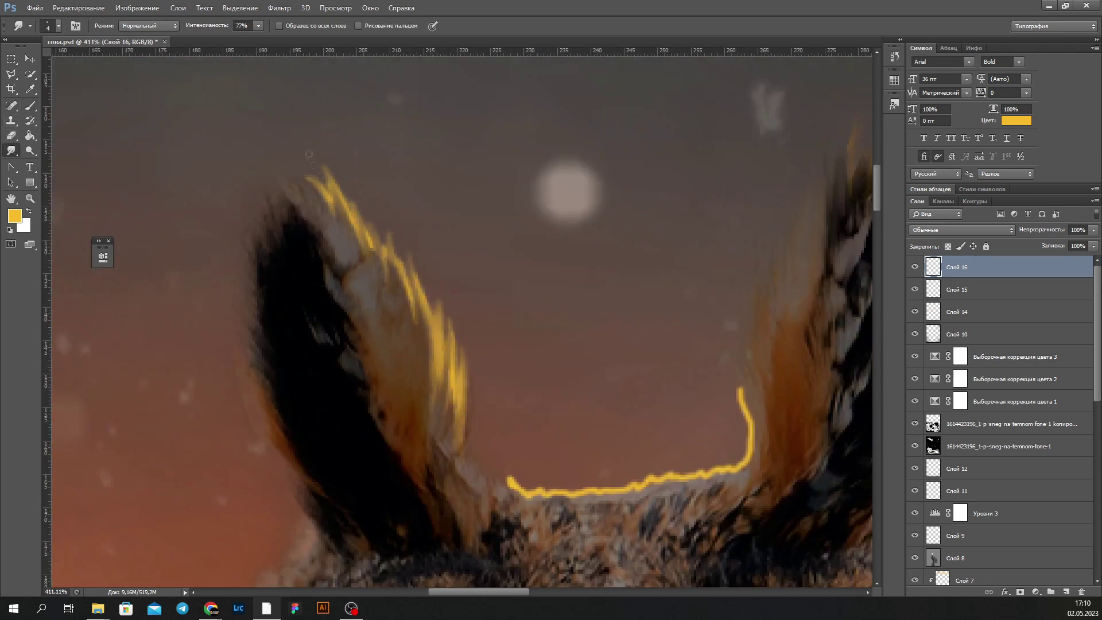
scroll(309, 154, down, 5)
scroll(455, 349, up, 5)
drag(463, 264, 489, 516)
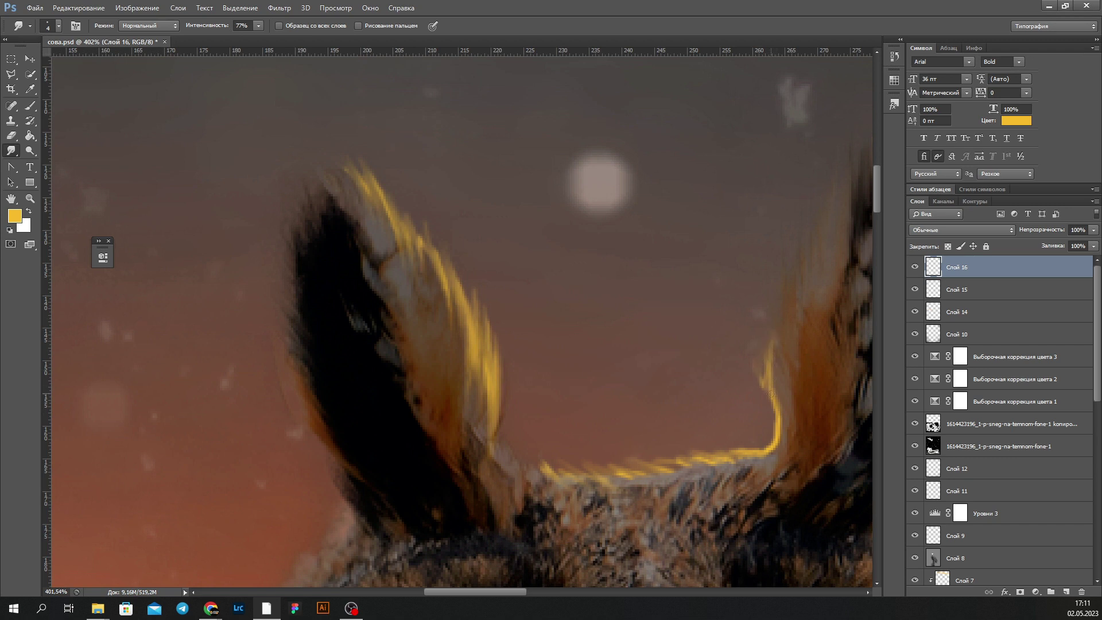
scroll(772, 370, down, 5)
scroll(466, 184, up, 3)
scroll(467, 185, up, 3)
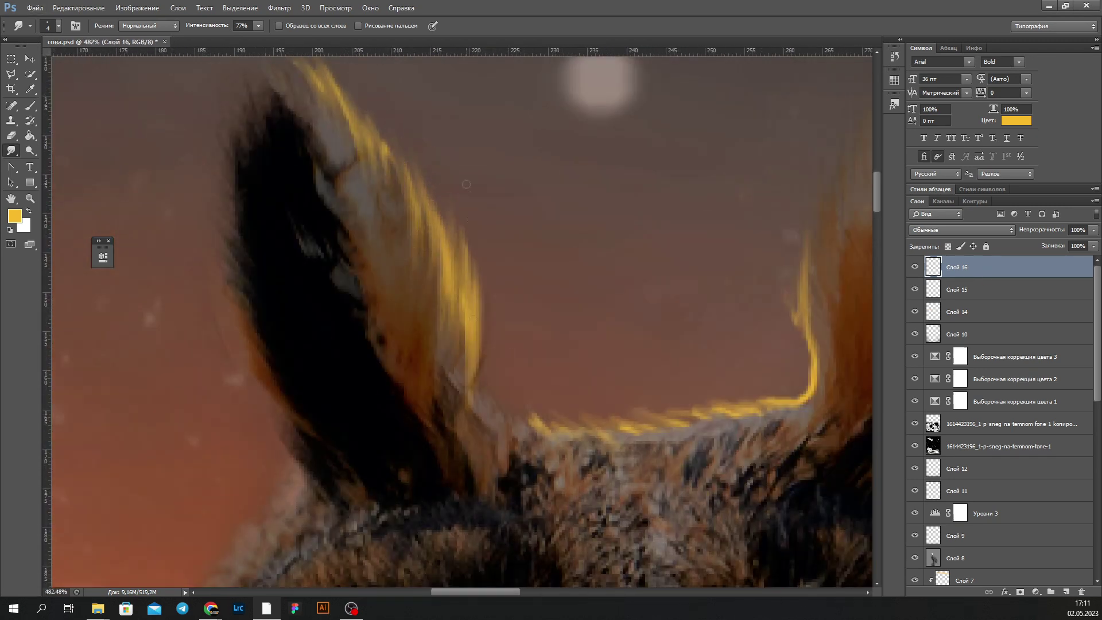
drag(469, 261, 477, 426)
scroll(469, 372, down, 5)
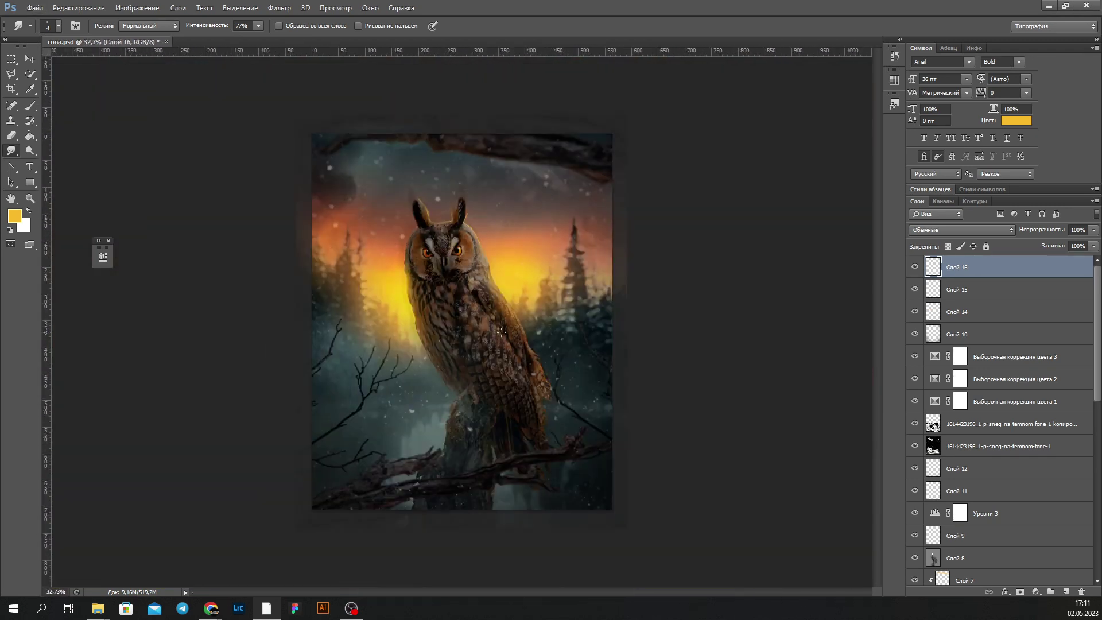
scroll(397, 311, up, 3)
scroll(397, 311, up, 3)
scroll(384, 365, down, 2)
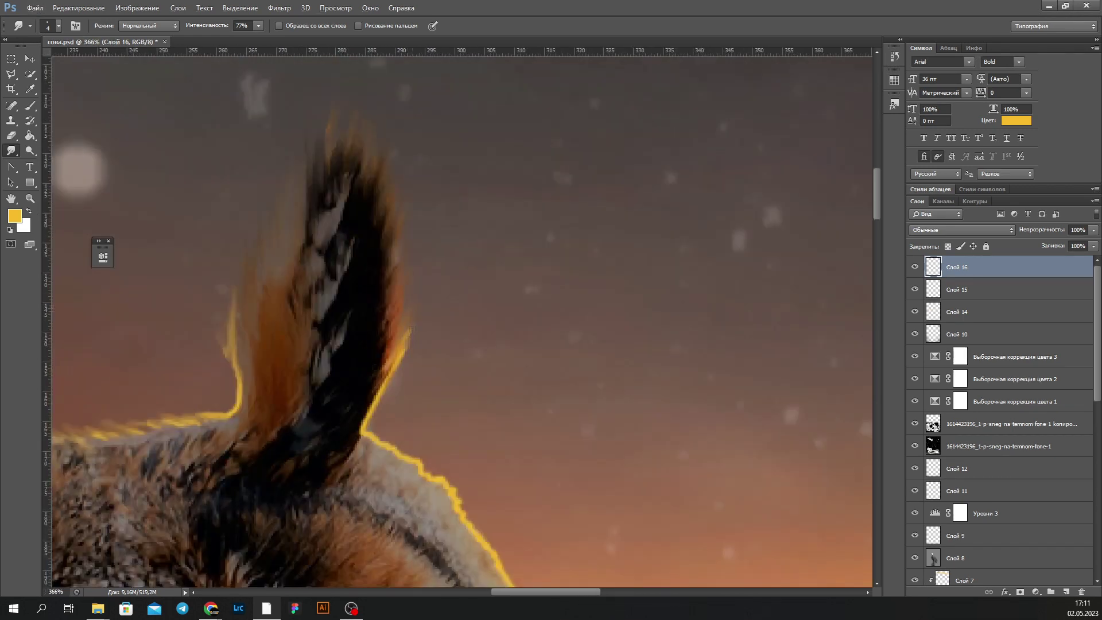
scroll(353, 420, up, 2)
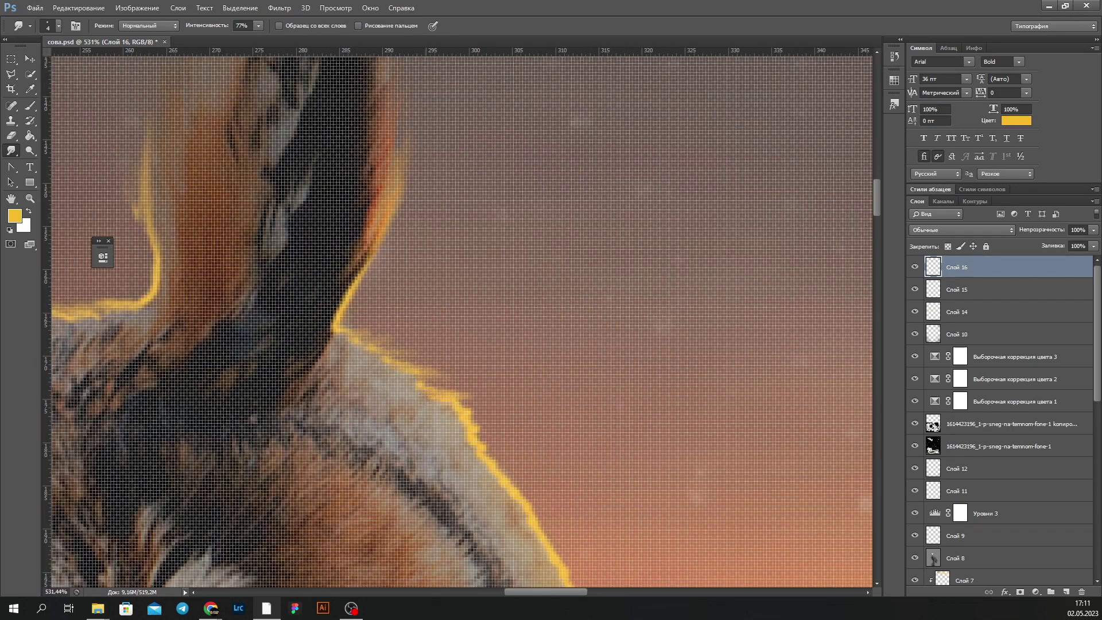
scroll(478, 234, down, 3)
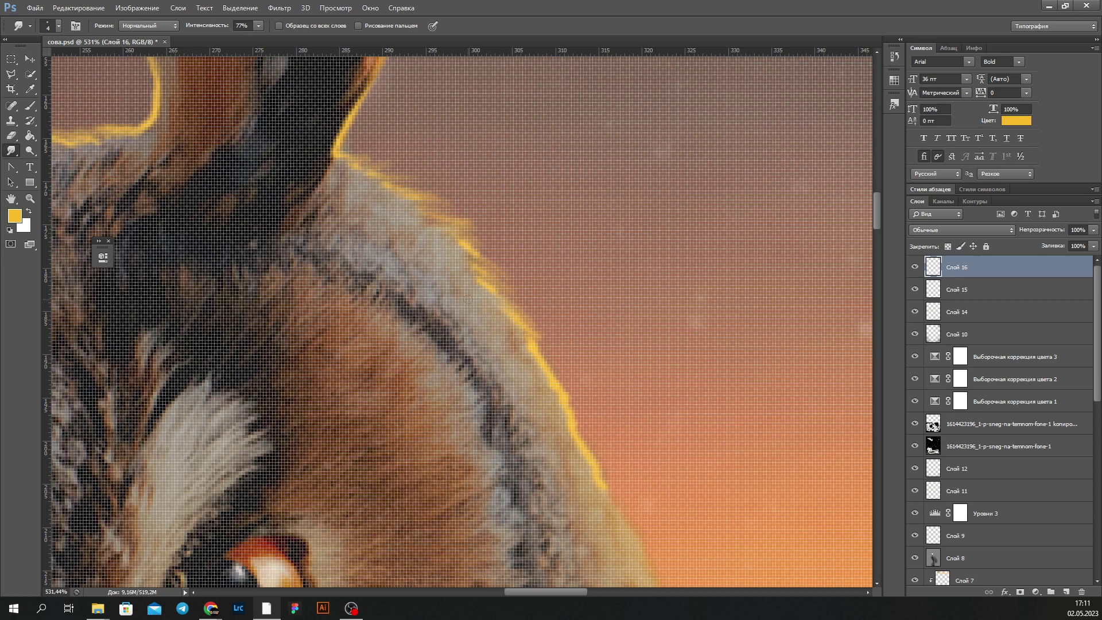
key(ctrl+0)
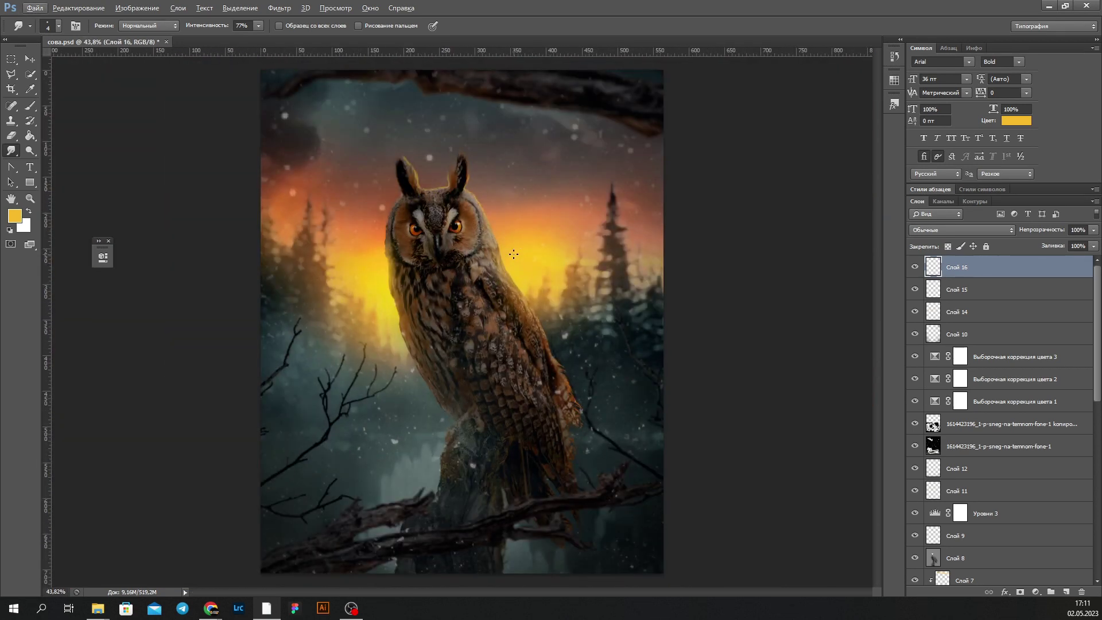
scroll(462, 172, up, 6)
- Paint extra short yellow strokes along the right ear
key(b)
drag(368, 317, 361, 269)
mouse_move(379, 292)
mouse_down()
mouse_move(374, 226)
mouse_move(390, 200)
mouse_up()
drag(408, 239, 419, 162)
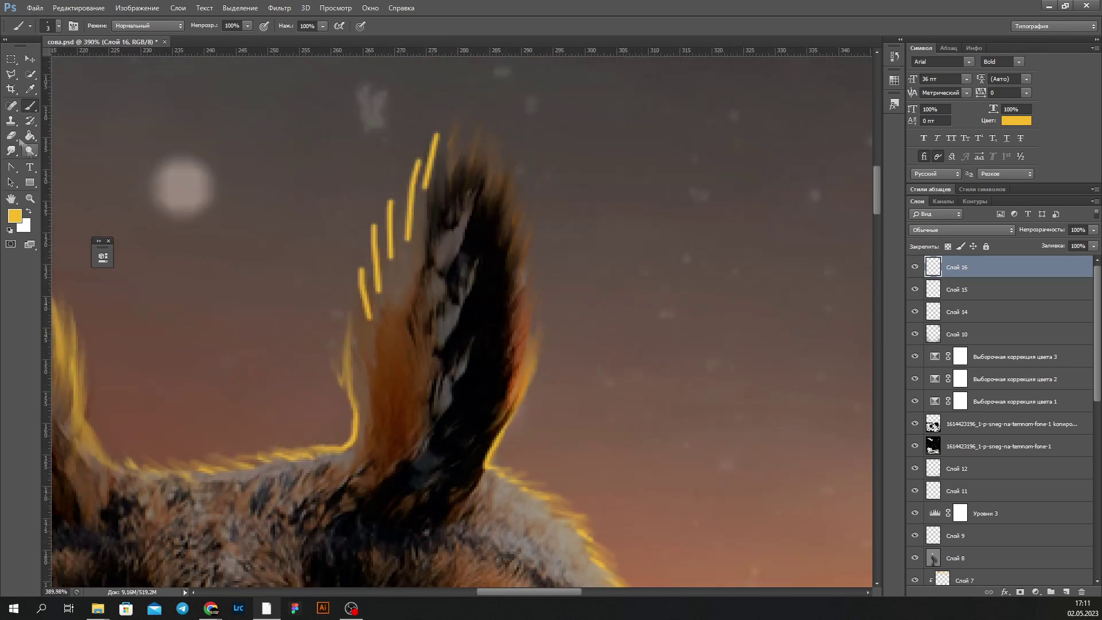
- Blend the right-ear strokes into the head fur with a larger smudge brush
click(10, 151)
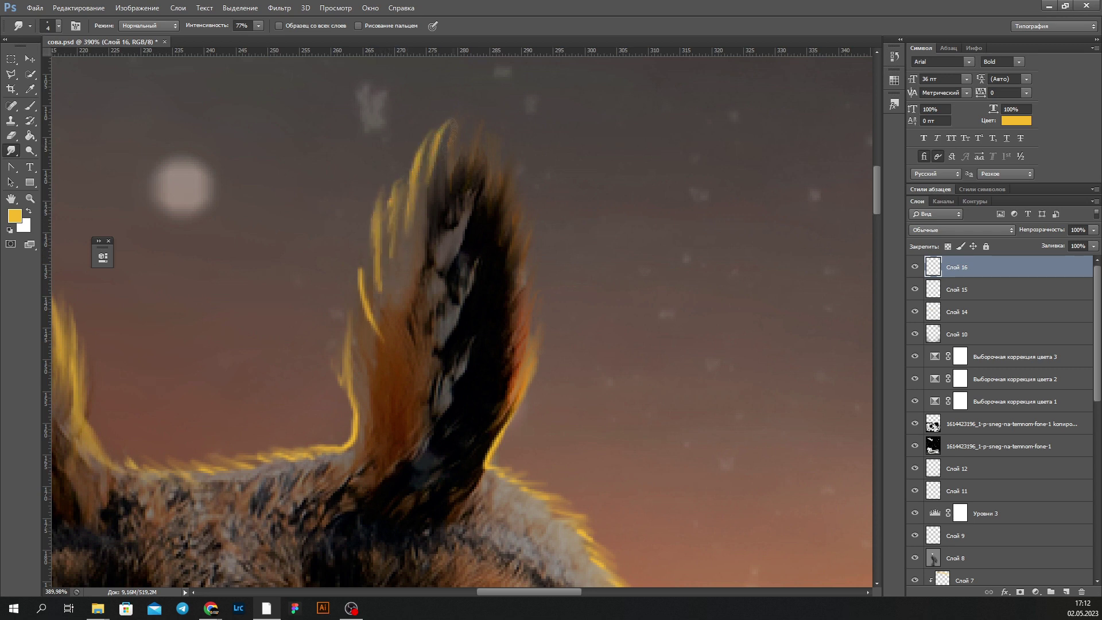
right_click(393, 395)
double_click(424, 472)
scroll(368, 447, down, 6)
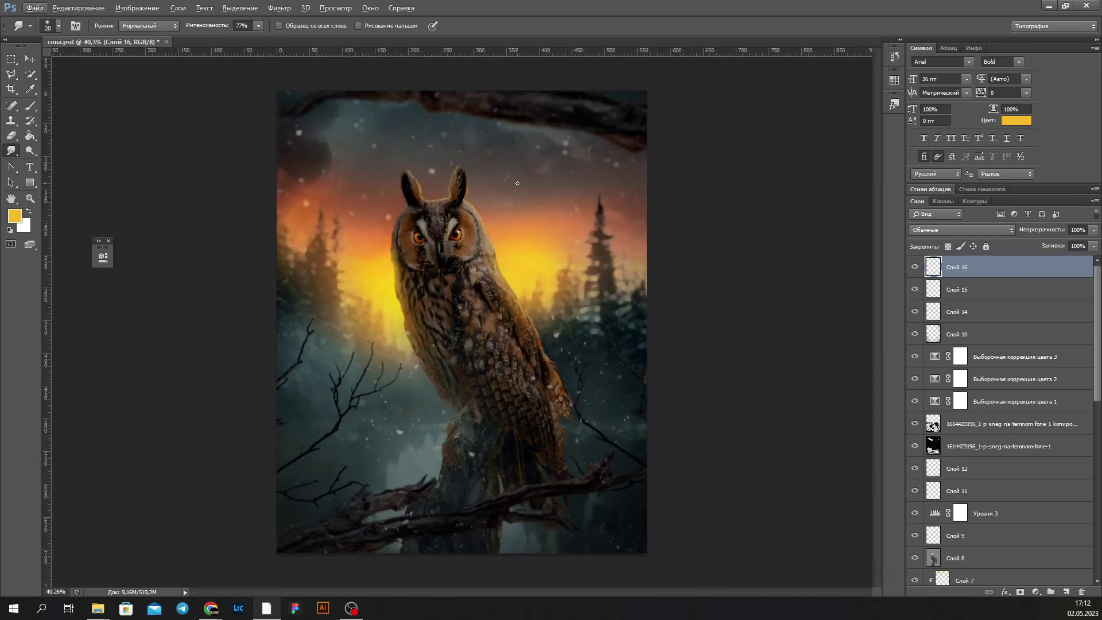
scroll(415, 182, up, 5)
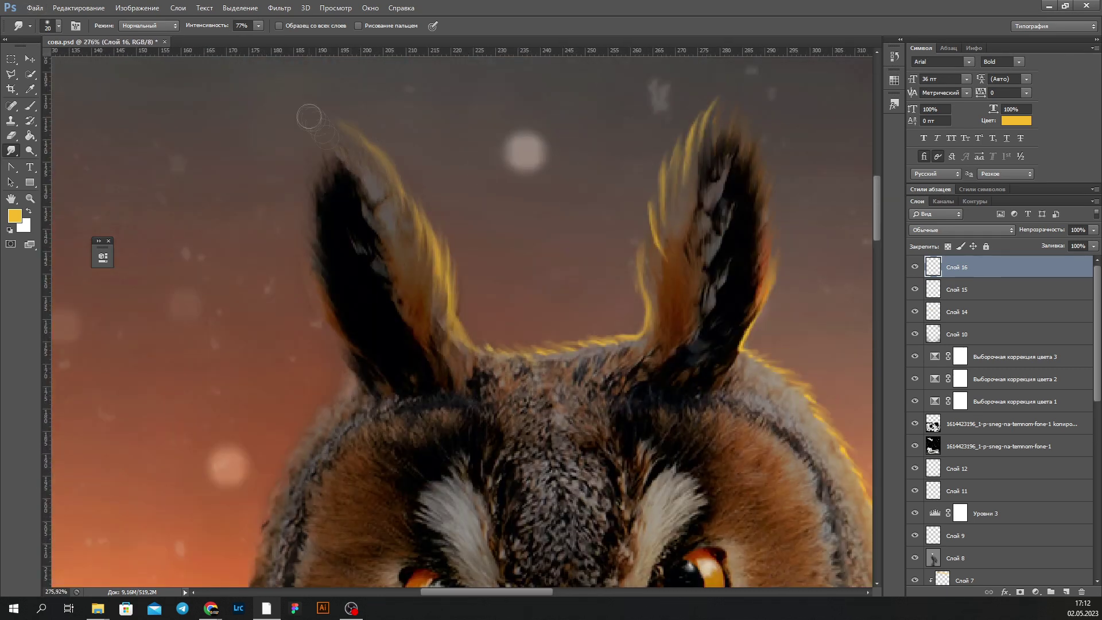
drag(409, 303, 539, 376)
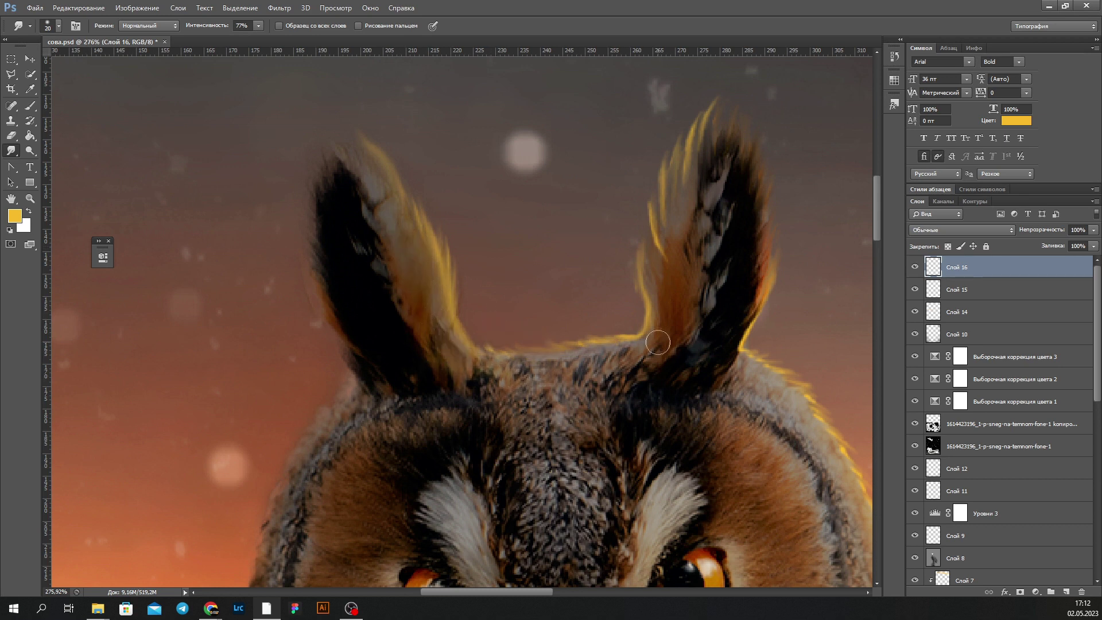
scroll(658, 343, down, 5)
scroll(428, 244, up, 5)
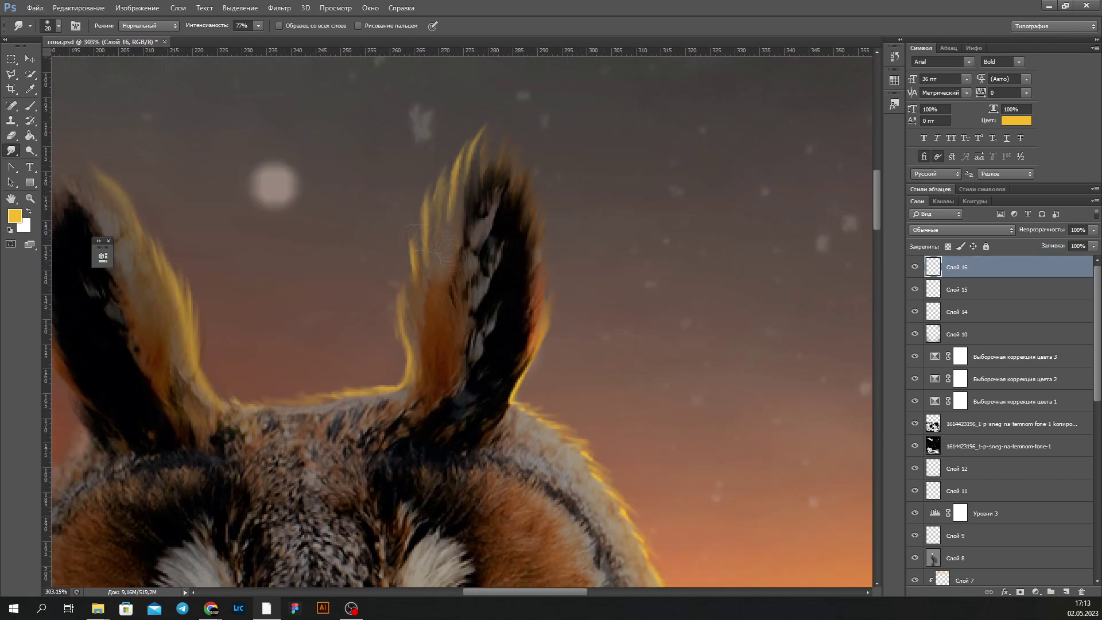
key(bracketleft)
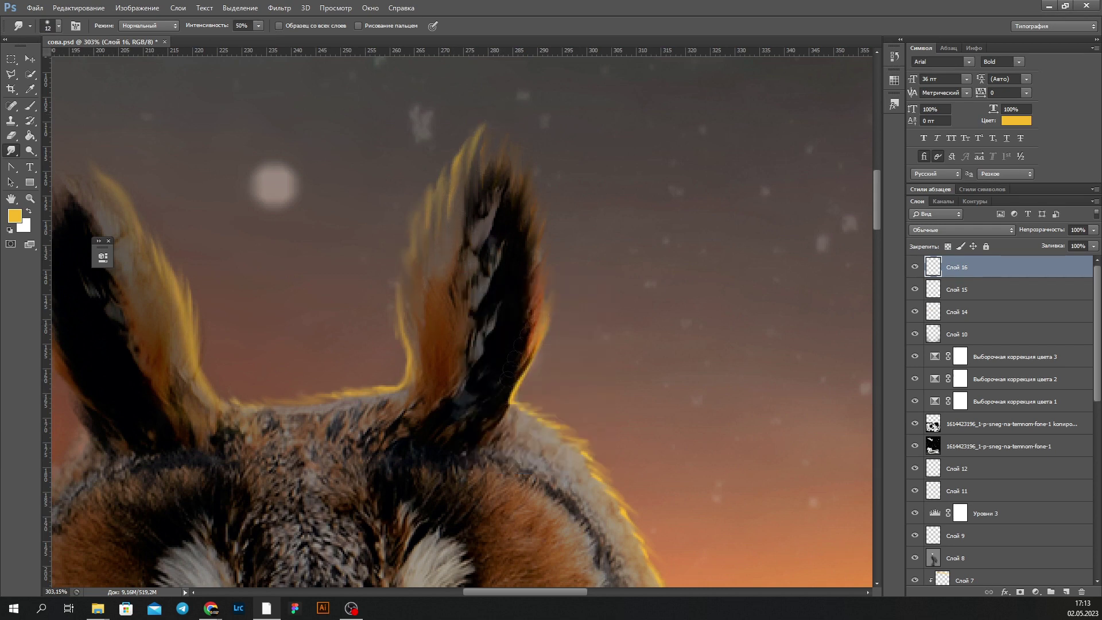
scroll(510, 358, down, 5)
scroll(468, 197, up, 5)
- Add a new empty layer above the glow and return to the Brush tool
click(1067, 592)
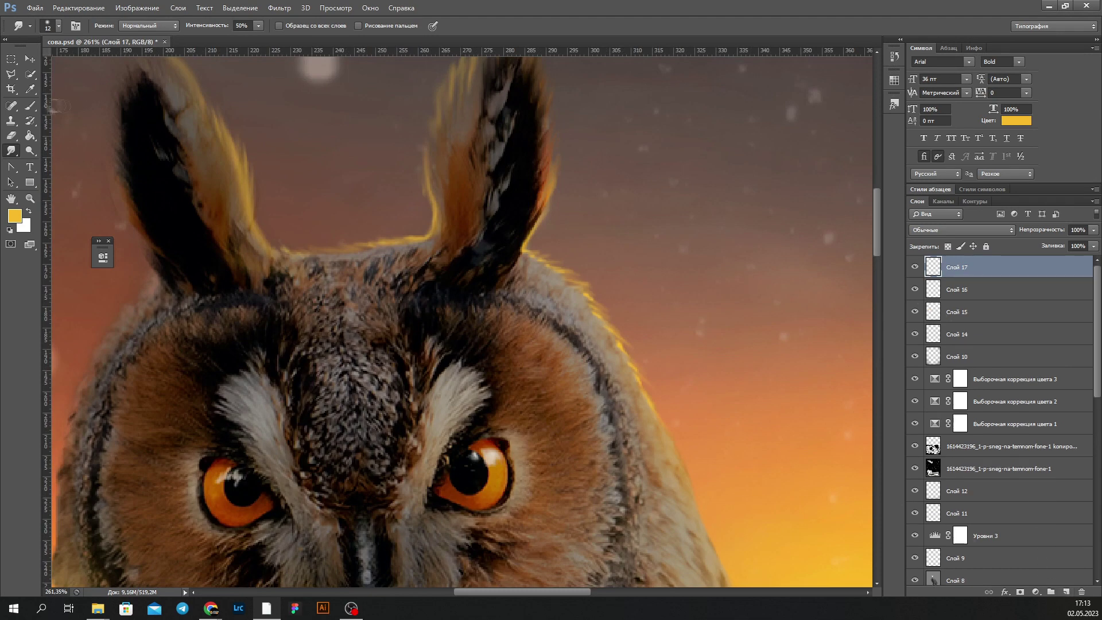
key(b)
scroll(447, 192, up, 2)
right_click(446, 193)
key(Escape)
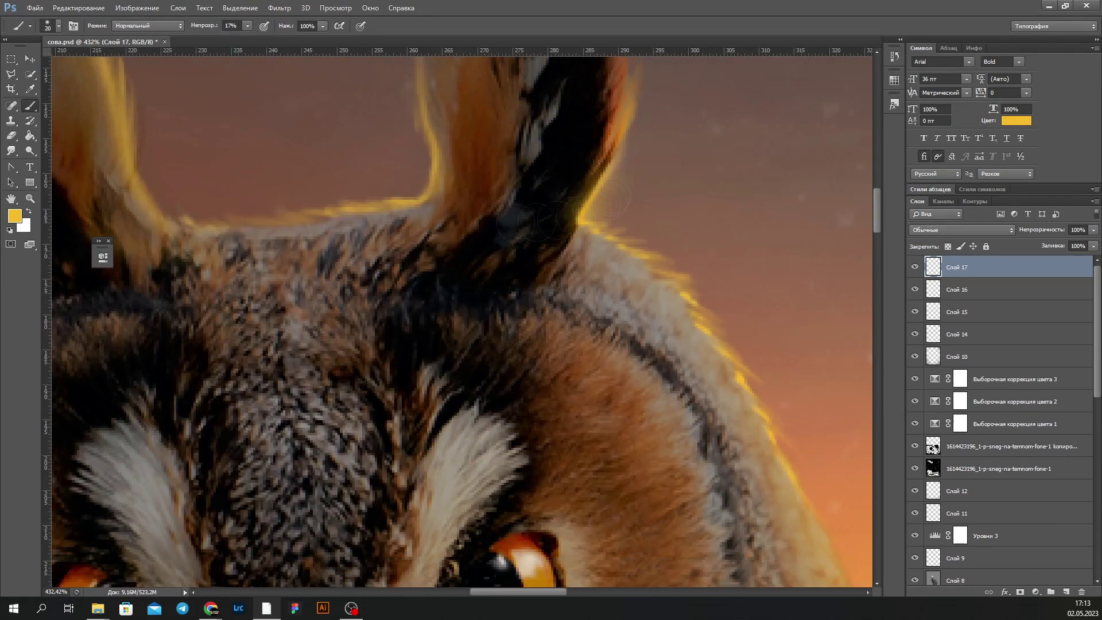
- Adjust the brush size with the right-click size picker
right_click(436, 175)
scroll(532, 203, down, 10)
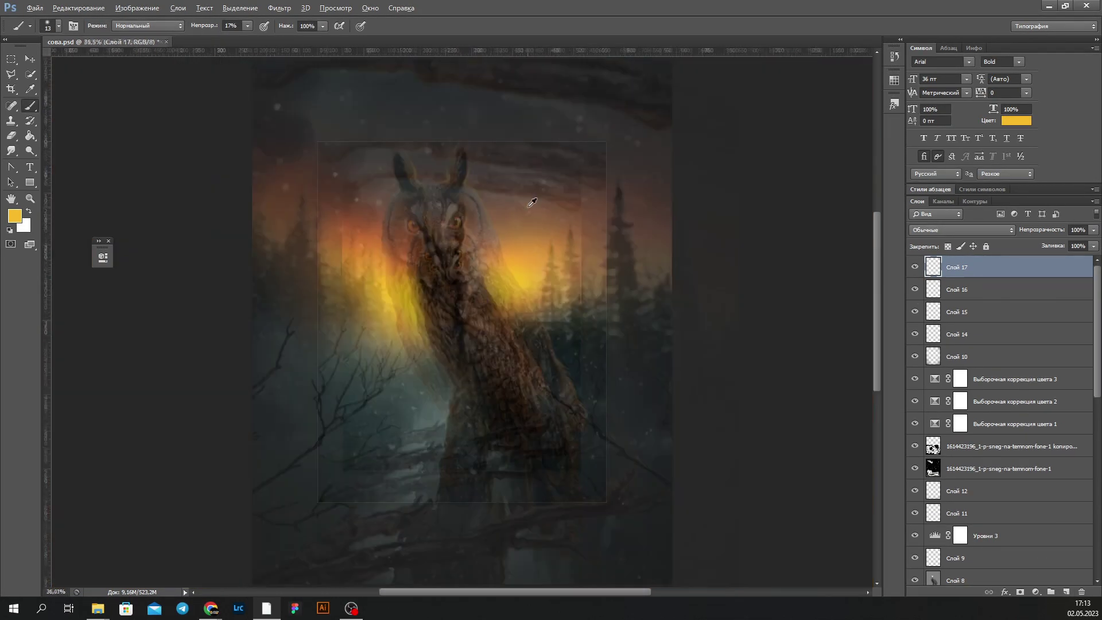
scroll(532, 202, up, 9)
scroll(441, 286, down, 4)
scroll(459, 258, down, 6)
scroll(447, 253, up, 6)
scroll(497, 237, down, 6)
scroll(497, 237, up, 8)
scroll(497, 237, up, 2)
- Toggle to the Eraser and back to the Brush, then set brush size and hardness
key(e)
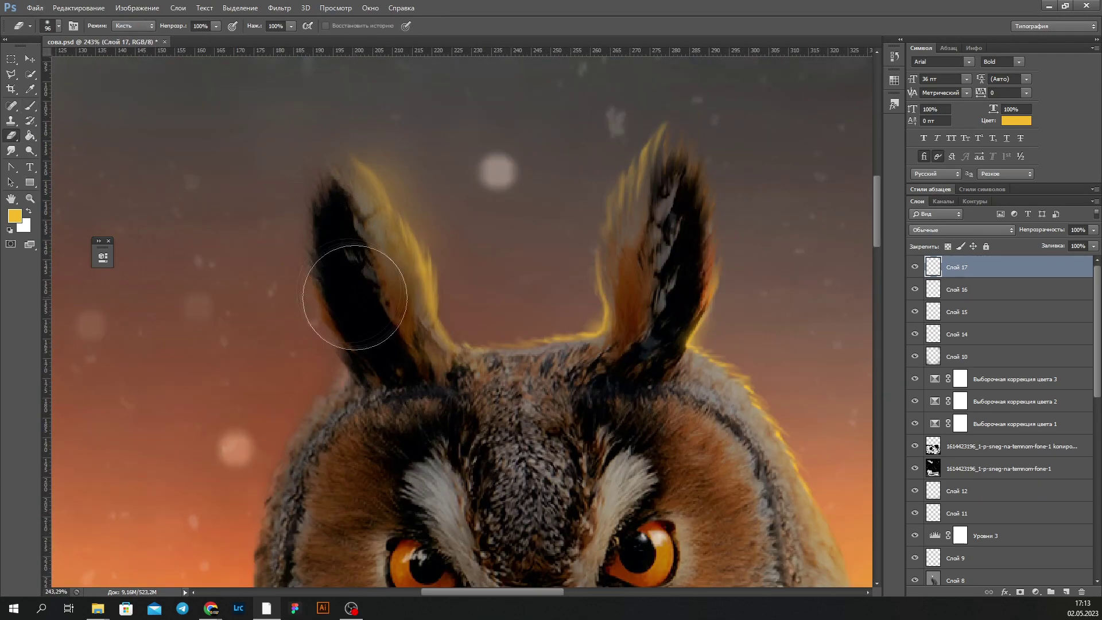
scroll(494, 230, down, 3)
scroll(494, 229, down, 5)
key(b)
scroll(494, 229, up, 8)
scroll(488, 288, up, 1)
right_click(488, 297)
scroll(488, 298, down, 10)
scroll(545, 332, up, 4)
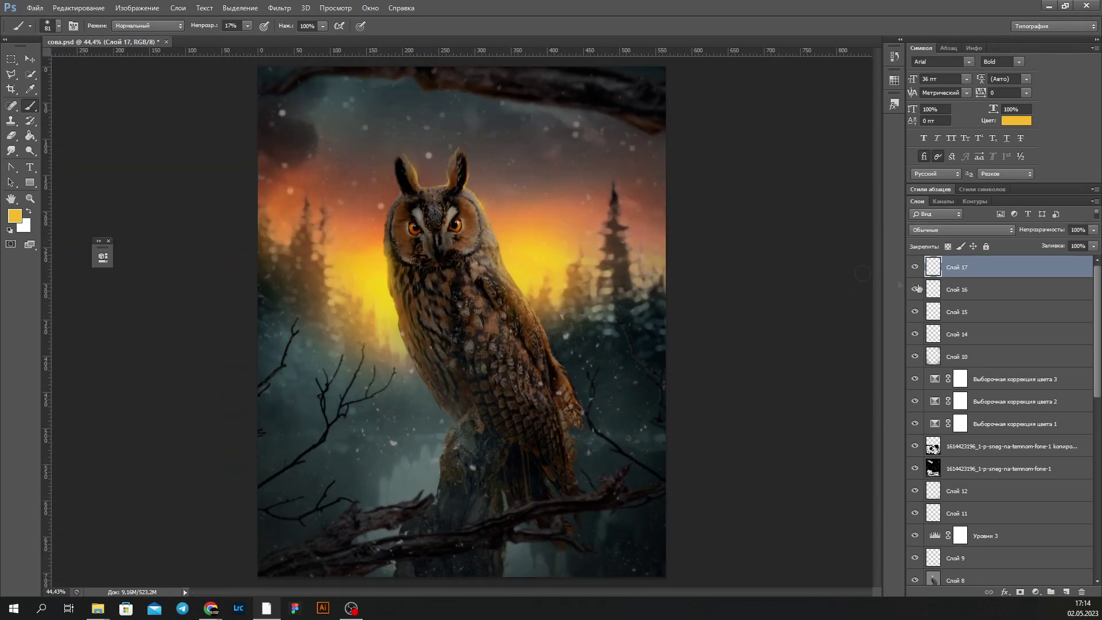
scroll(406, 177, up, 4)
scroll(517, 248, up, 3)
- Add another empty layer and set a very fine brush size
key(ctrl+shift+alt+n)
right_click(600, 398)
right_click(511, 398)
- Paint yellow strokes along the left ear tuft's lower edge, side and top
key(Return)
mouse_move(505, 435)
mouse_down()
mouse_move(456, 359)
mouse_move(437, 141)
mouse_move(473, 95)
mouse_up()
drag(505, 80, 554, 141)
drag(540, 103, 613, 293)
- Smudge the lower-left yellow strokes into fur and pull the upper glow into a pointed tip
key(r)
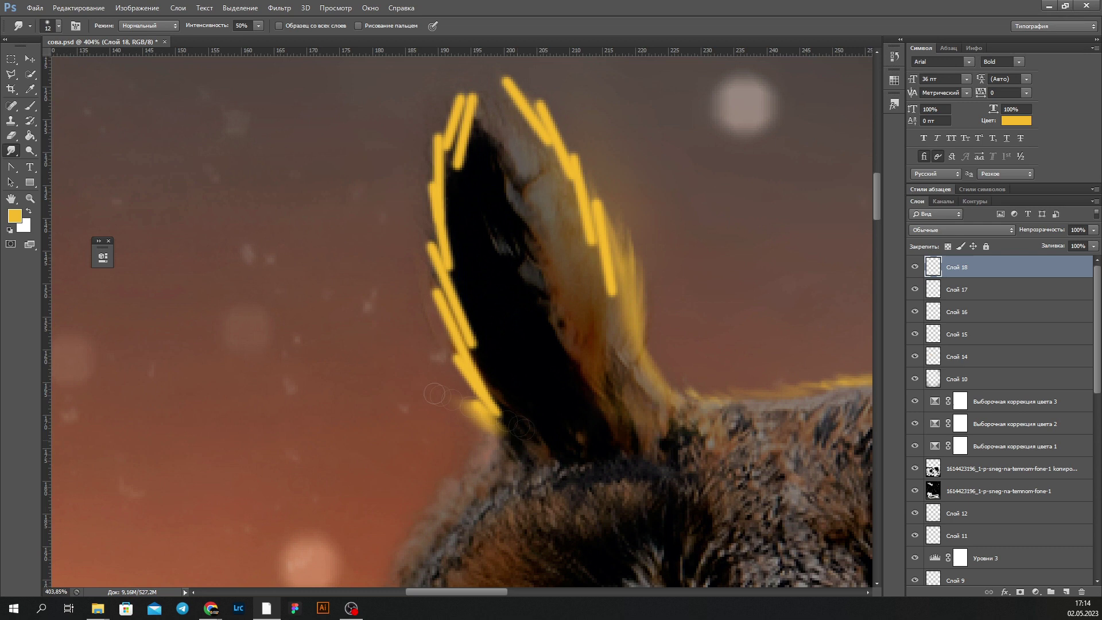
drag(505, 436, 454, 356)
right_click(462, 350)
key(Return)
mouse_move(499, 425)
mouse_down()
mouse_move(421, 268)
mouse_move(514, 365)
mouse_move(428, 259)
mouse_move(485, 293)
mouse_up()
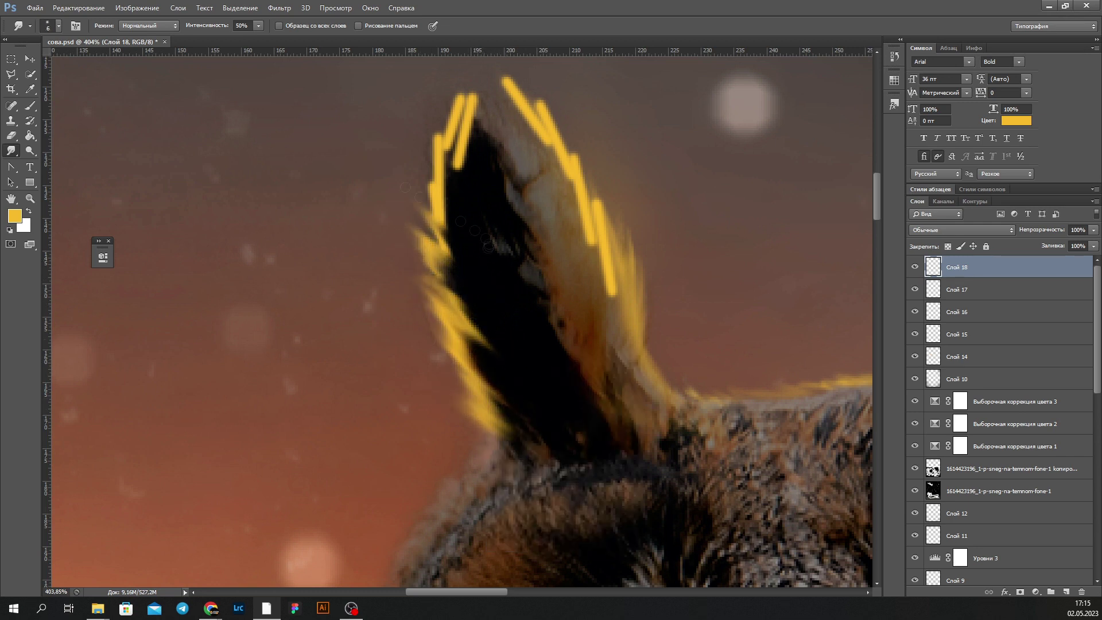
drag(428, 224, 472, 82)
drag(457, 165, 442, 68)
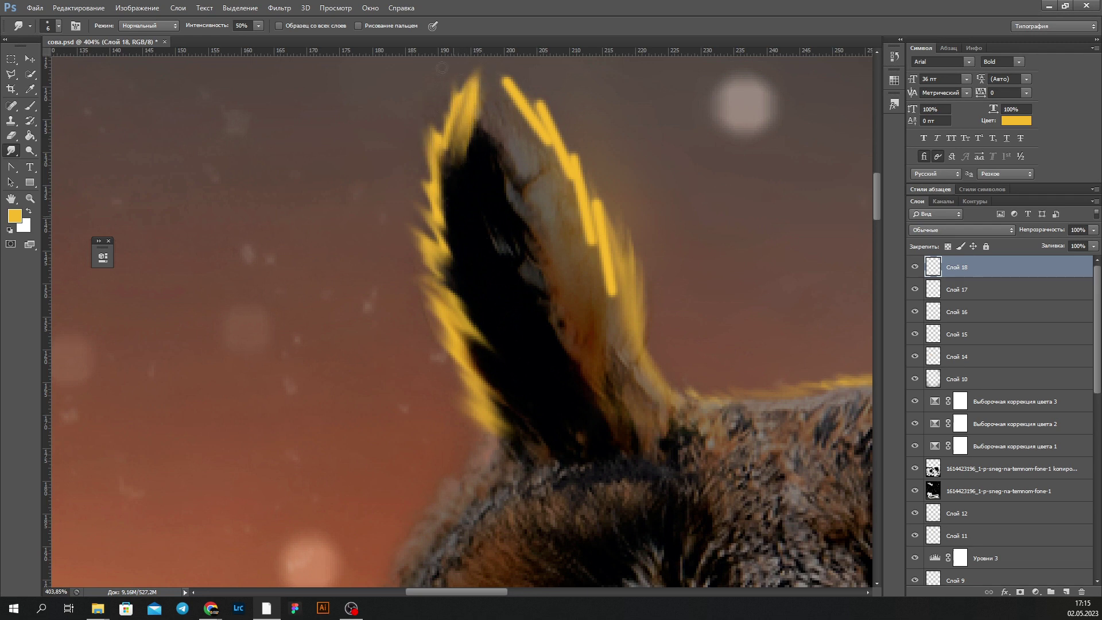
- Spread the lower-left fringe outward, smudge the right edge toward the tip, and fit the image
drag(416, 288, 545, 407)
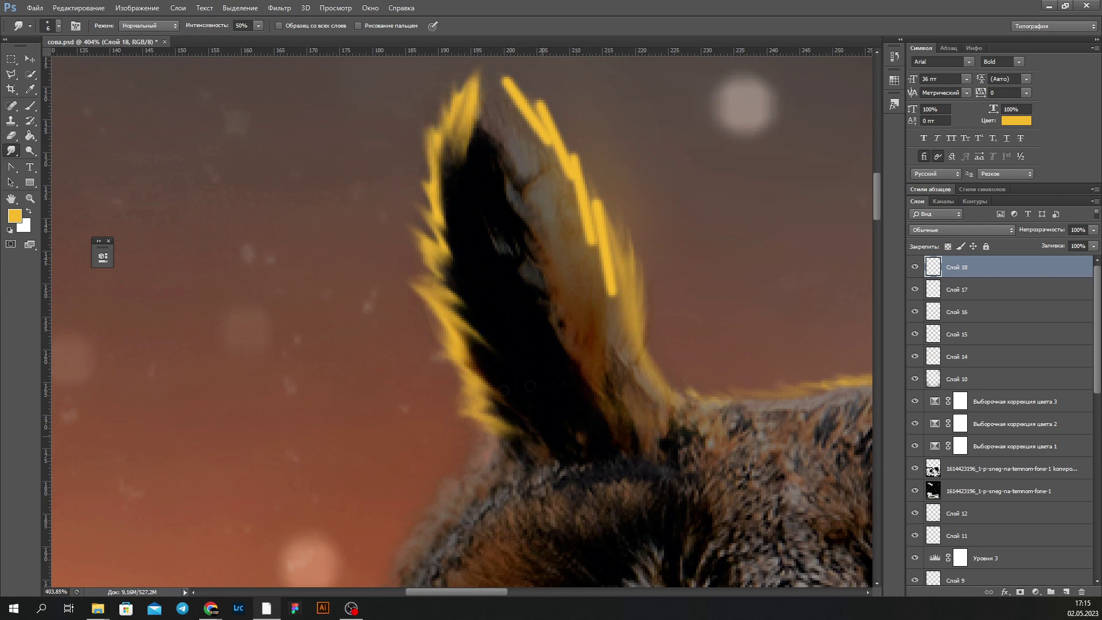
scroll(563, 151, up, 3)
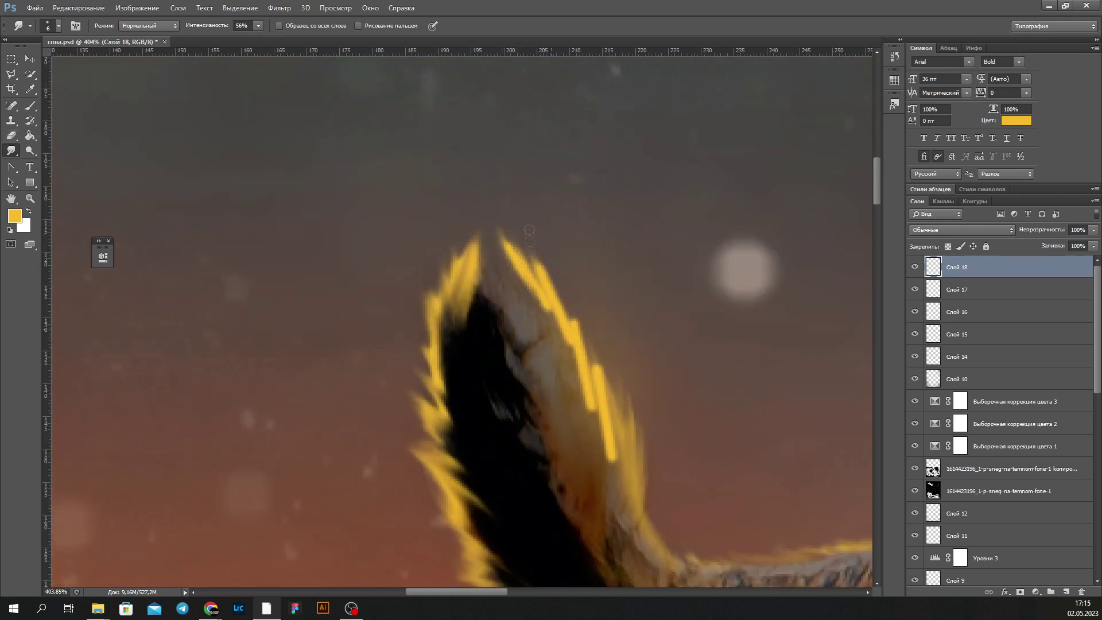
drag(630, 392, 504, 211)
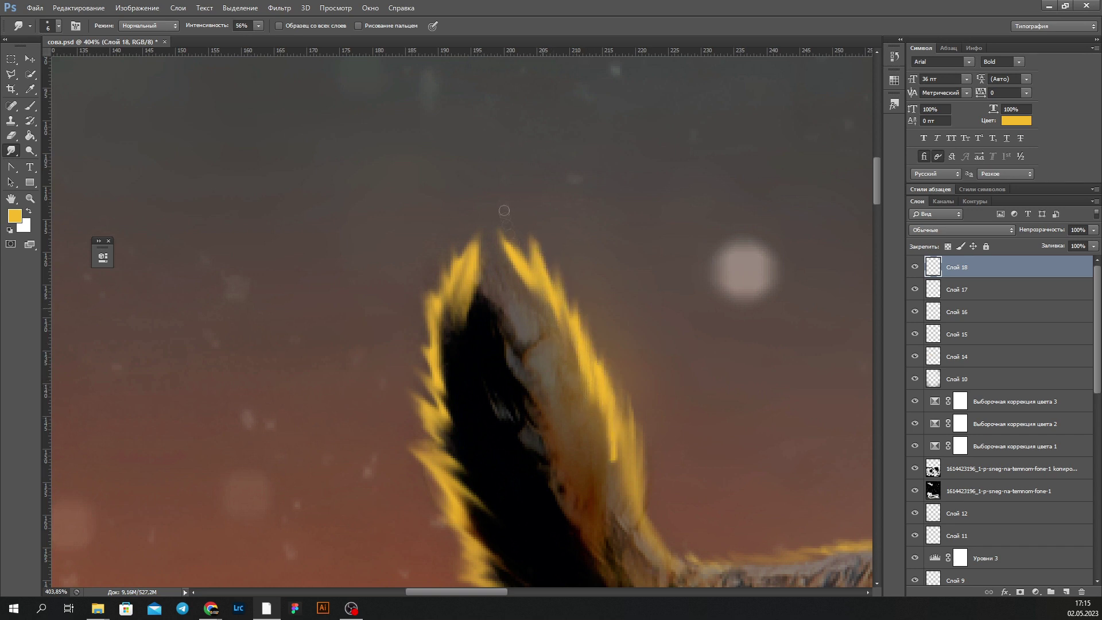
drag(465, 330, 482, 219)
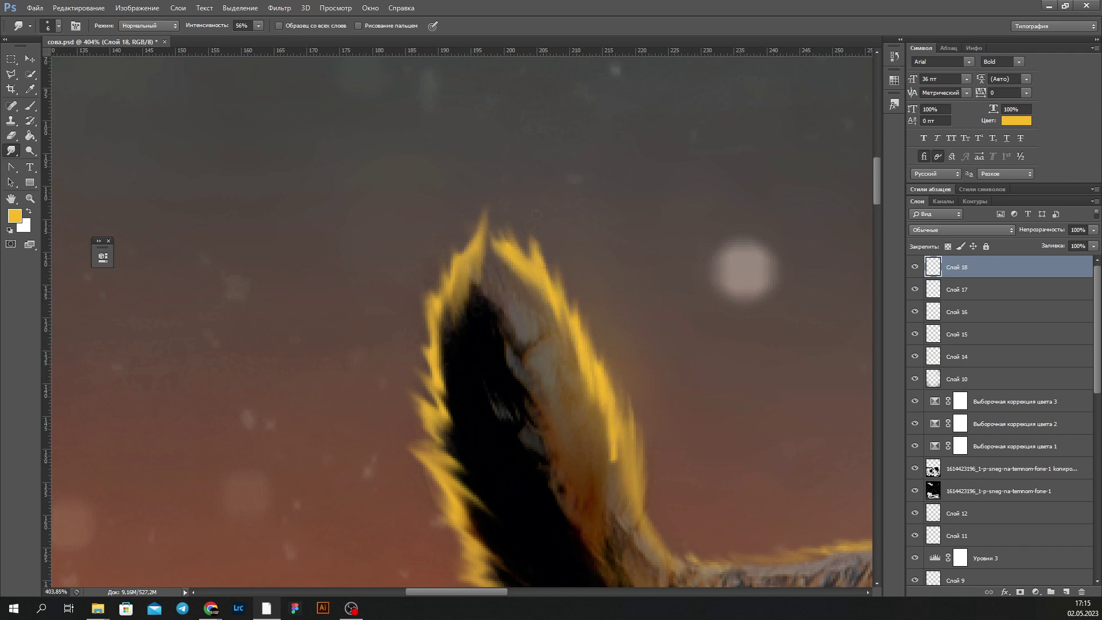
scroll(603, 485, down, 1)
key(ctrl+0)
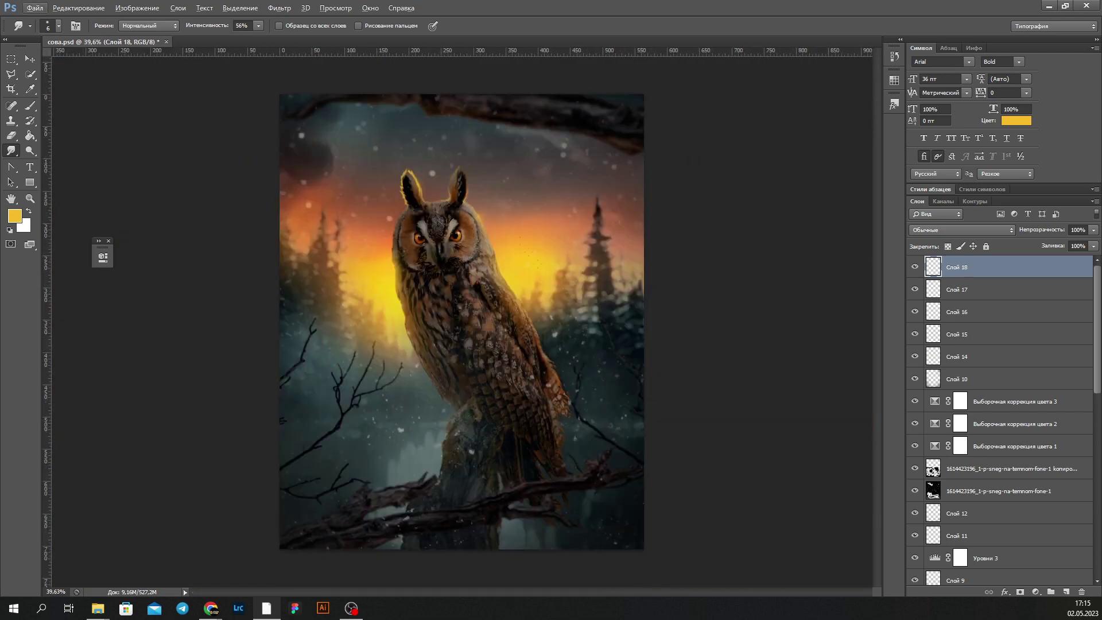
scroll(401, 230, up, 5)
- Erase part of the left ear's yellow fringe with the Eraser at 71% opacity
key(e)
drag(216, 26, 203, 40)
drag(370, 269, 357, 172)
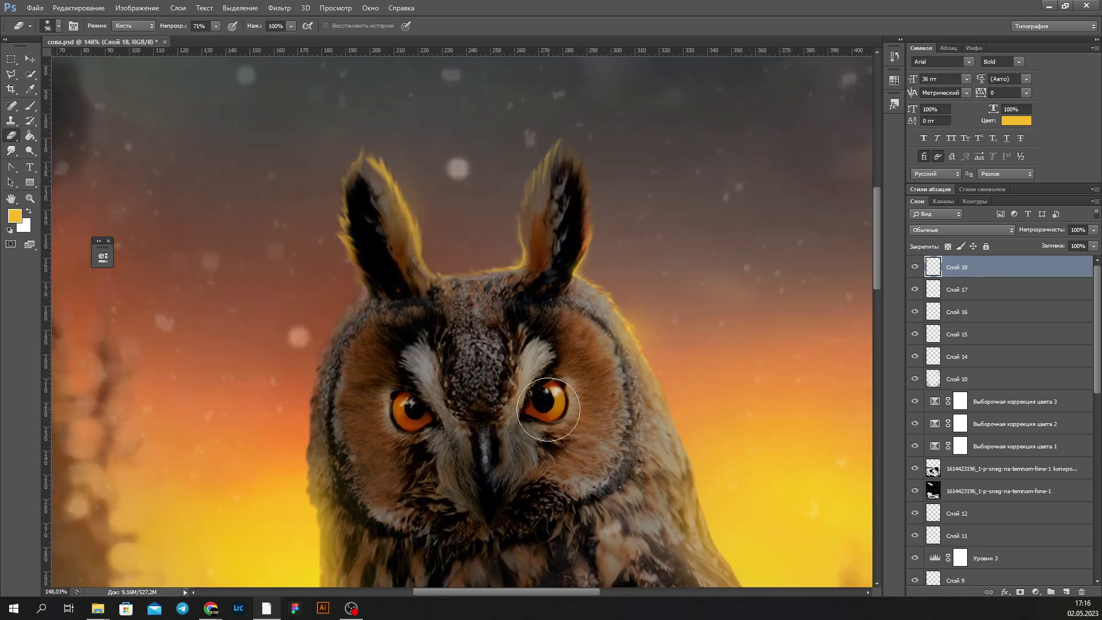
scroll(548, 410, down, 2)
key(ctrl+0)
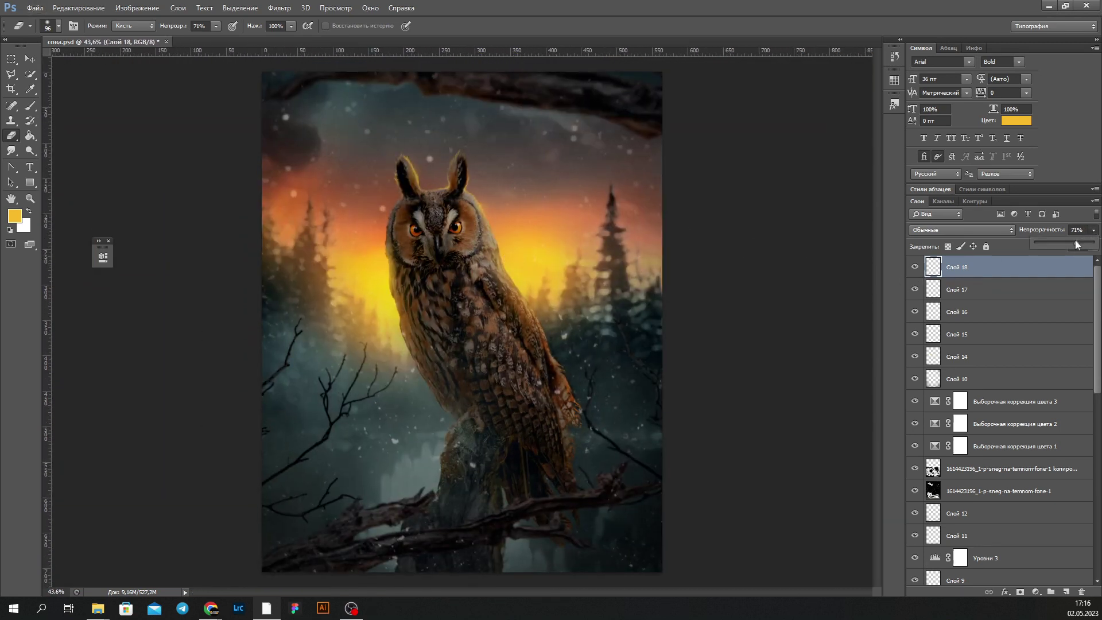
- Set Слой 18 to Multiply (Умножение) blending and add a new layer above it
click(957, 312)
scroll(583, 263, up, 3)
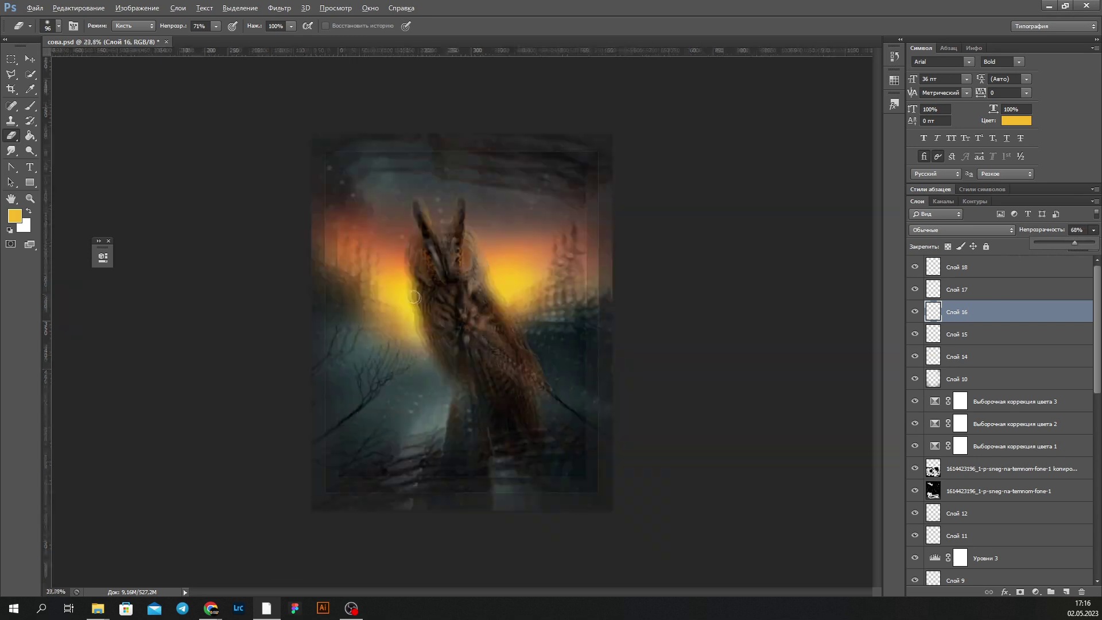
scroll(583, 263, down, 3)
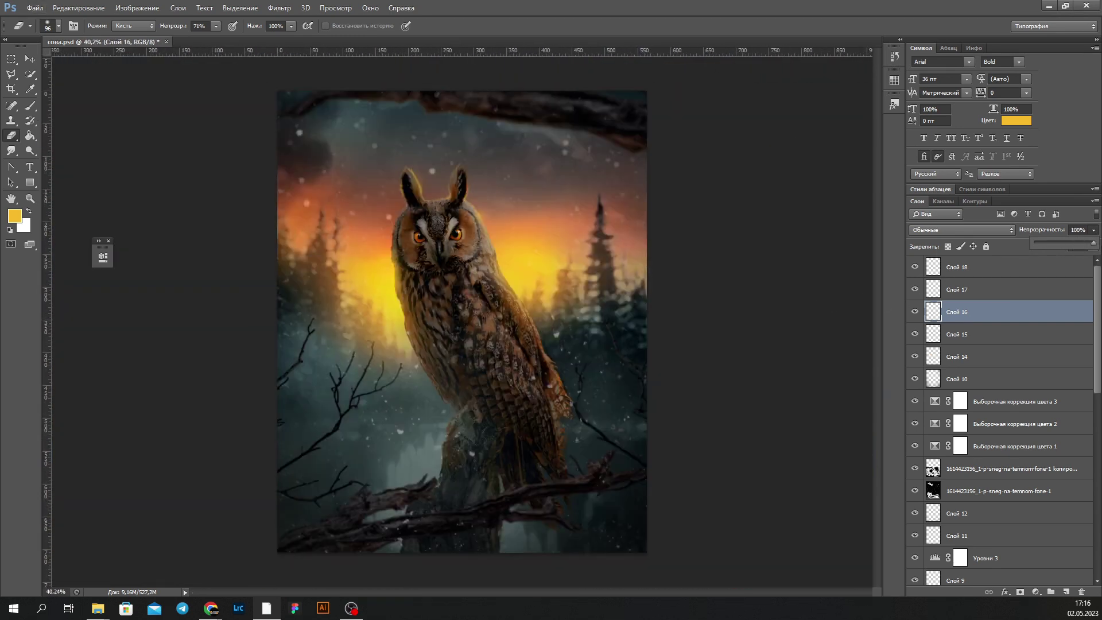
click(958, 268)
click(959, 230)
click(944, 254)
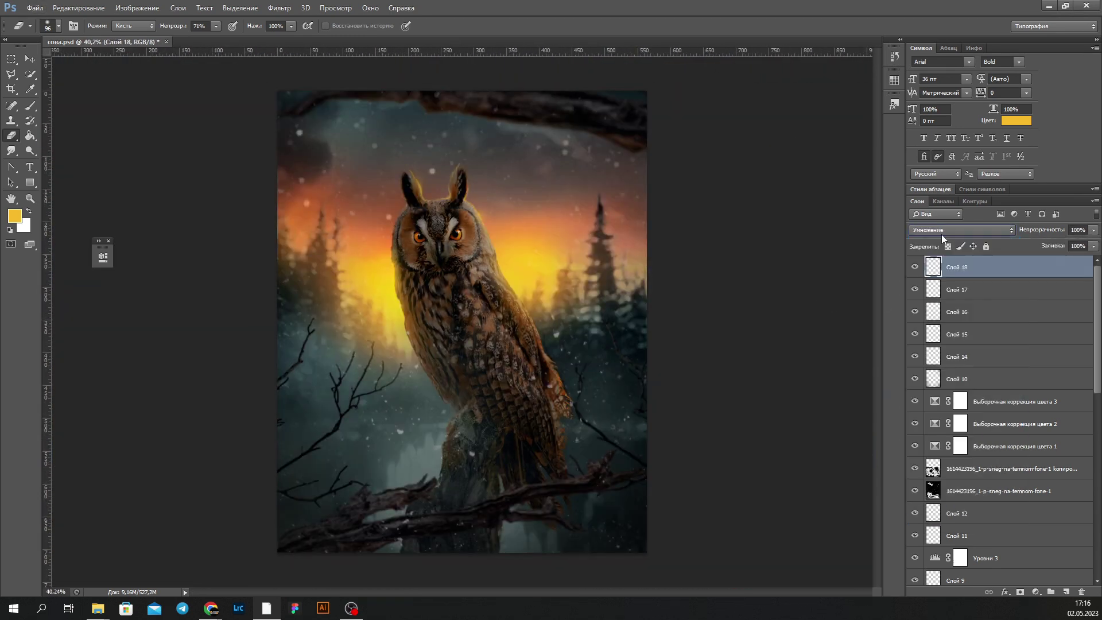
key(ctrl+shift+alt+n)
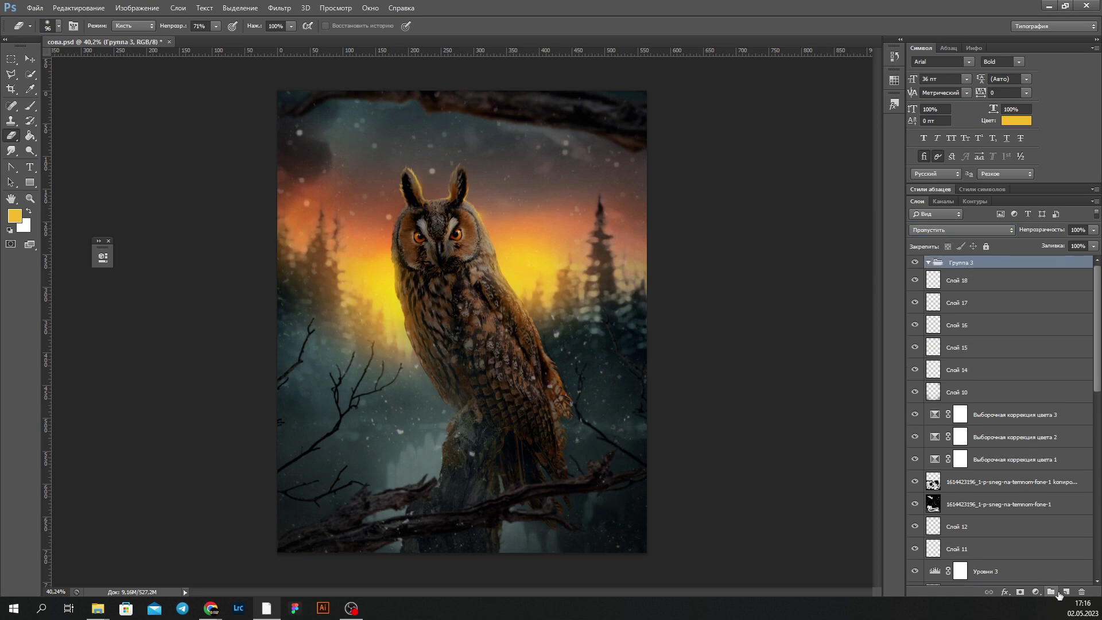
- Set the Brush to size 53 at 22% opacity
key(b)
scroll(431, 179, up, 5)
right_click(346, 195)
key(Escape)
key(2)
key(2)
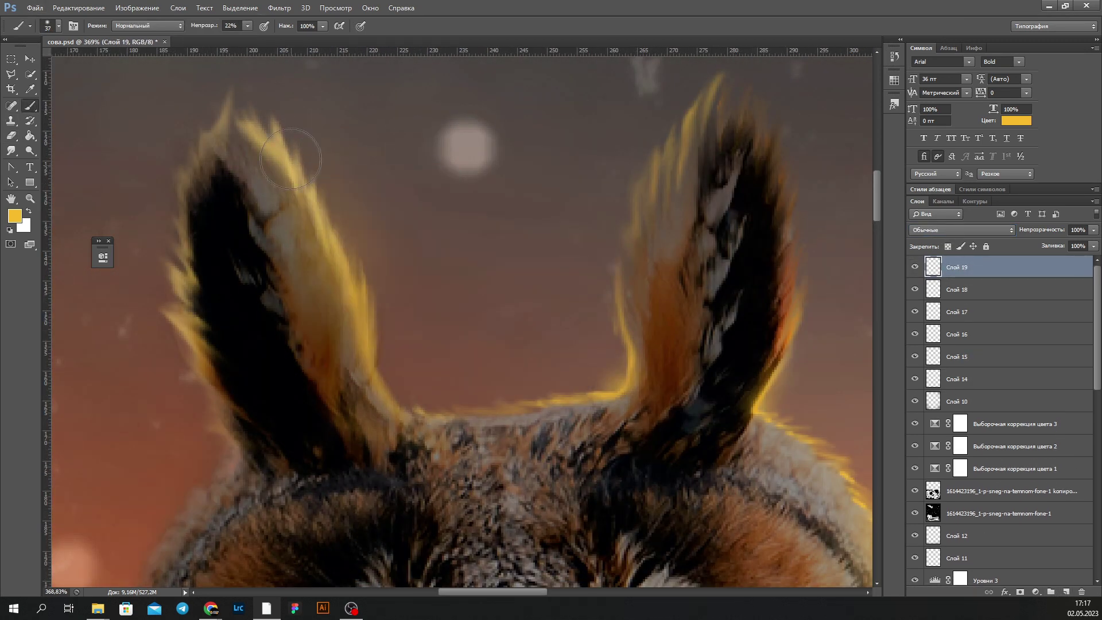
right_click(370, 227)
text(53)
key(Return)
scroll(337, 228, down, 10)
scroll(474, 188, up, 4)
scroll(474, 189, down, 4)
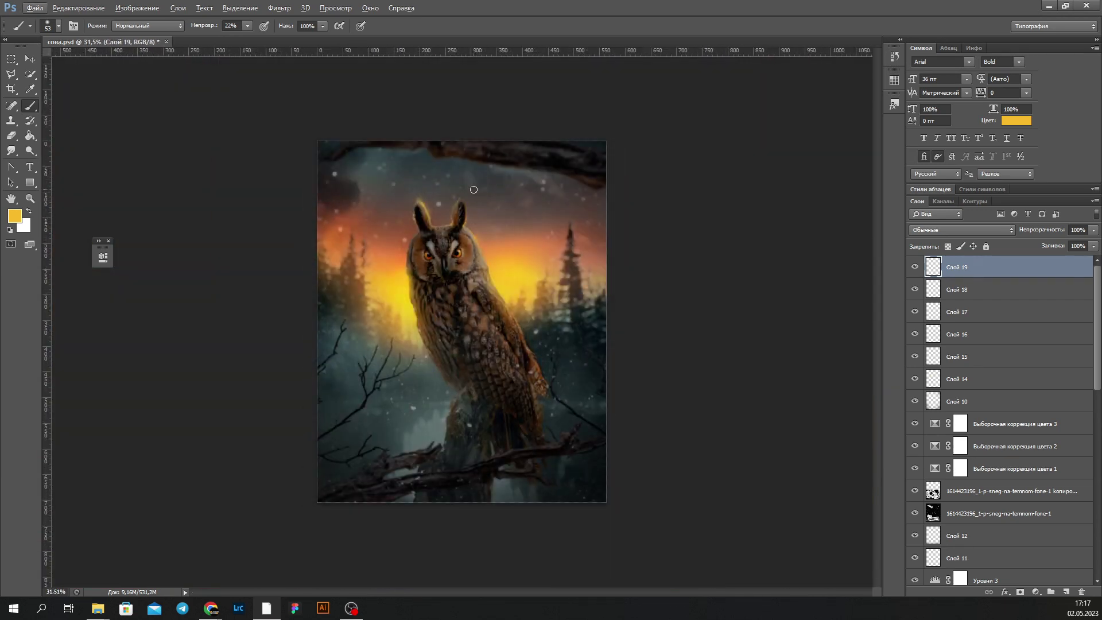
- Select Слой 18 and hide Слой 19
key(alt+bracketleft)
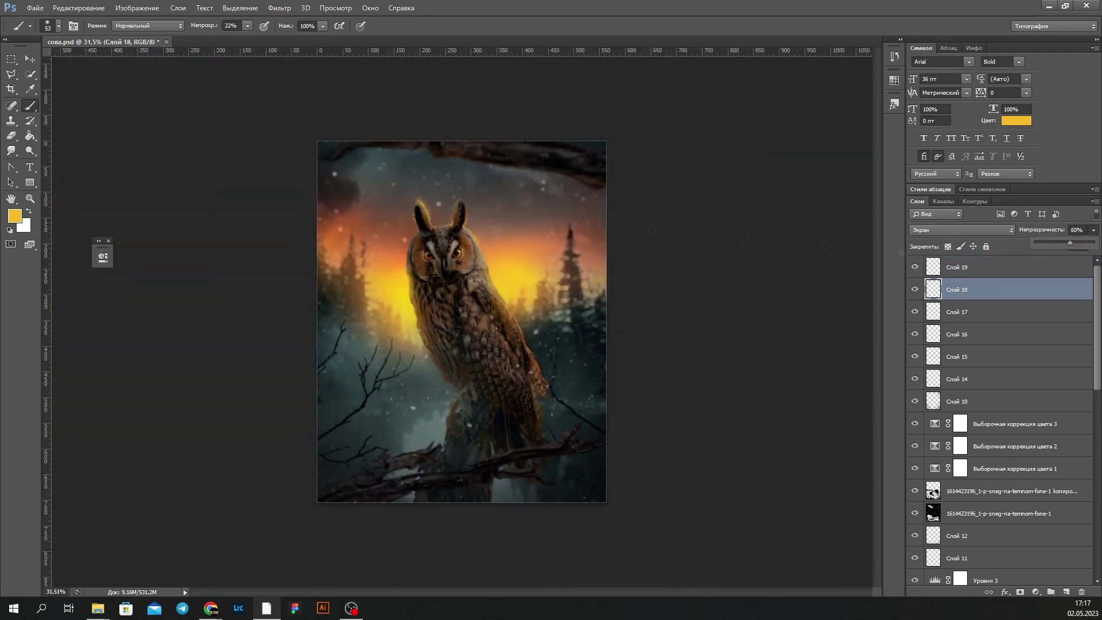
click(915, 267)
scroll(436, 230, up, 5)
scroll(552, 274, down, 4)
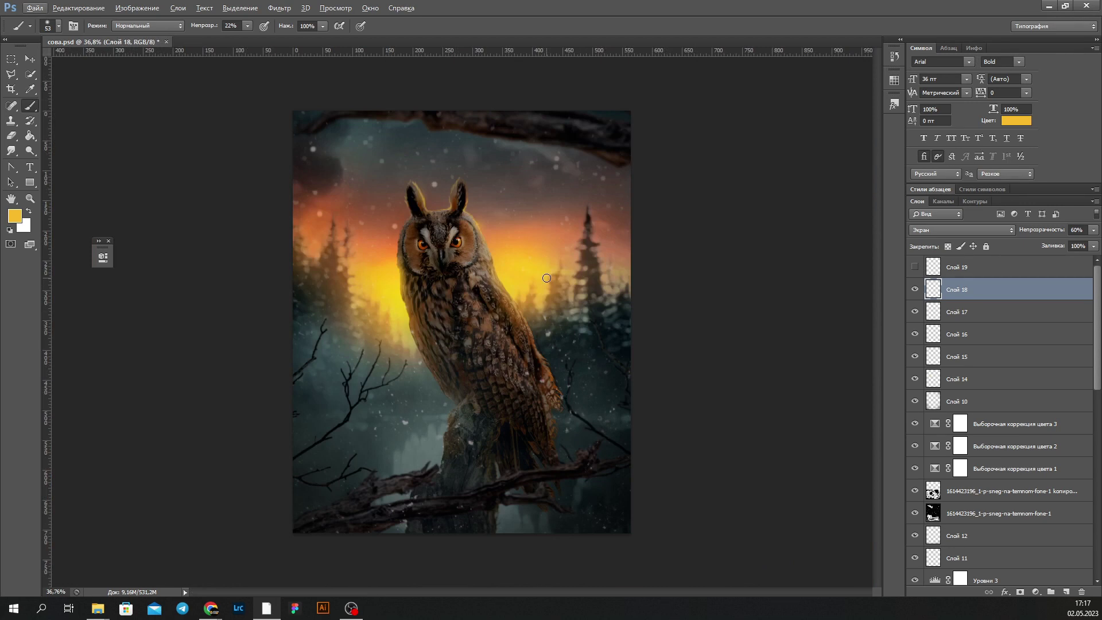
scroll(547, 278, up, 2)
- Add Слой 20 and prepare a white brush at 11% opacity
click(1066, 592)
key(x)
right_click(533, 278)
key(Return)
click(247, 26)
scroll(453, 221, up, 5)
right_click(396, 310)
key(Return)
- Paint faint white haze over the sunset with a size-152 brush, then a very large one
scroll(361, 313, down, 4)
right_click(352, 320)
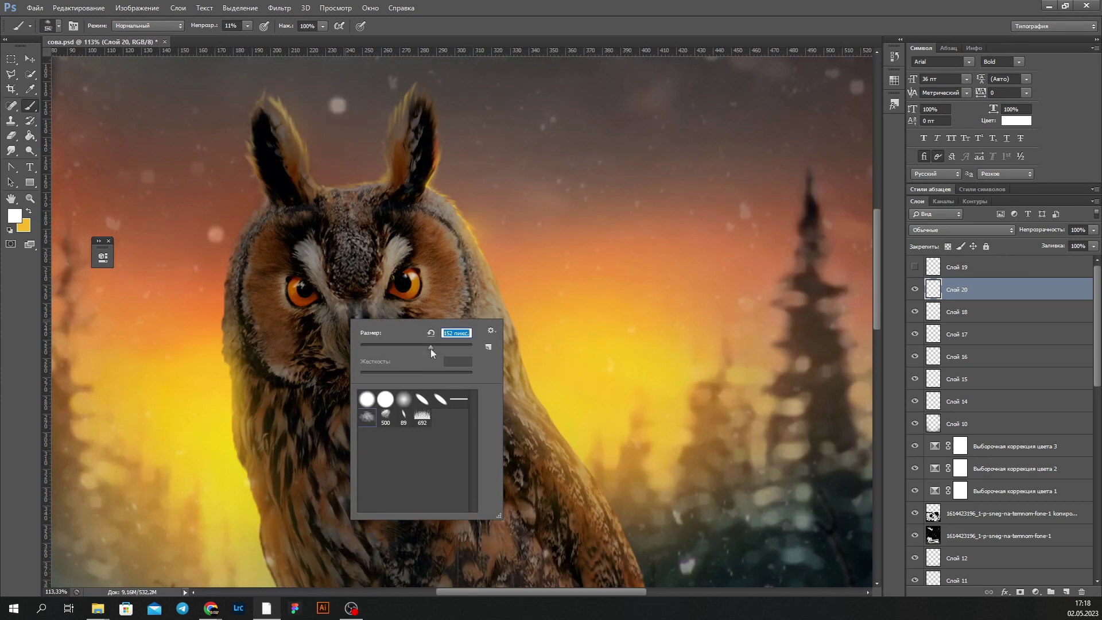
key(Return)
scroll(531, 313, down, 4)
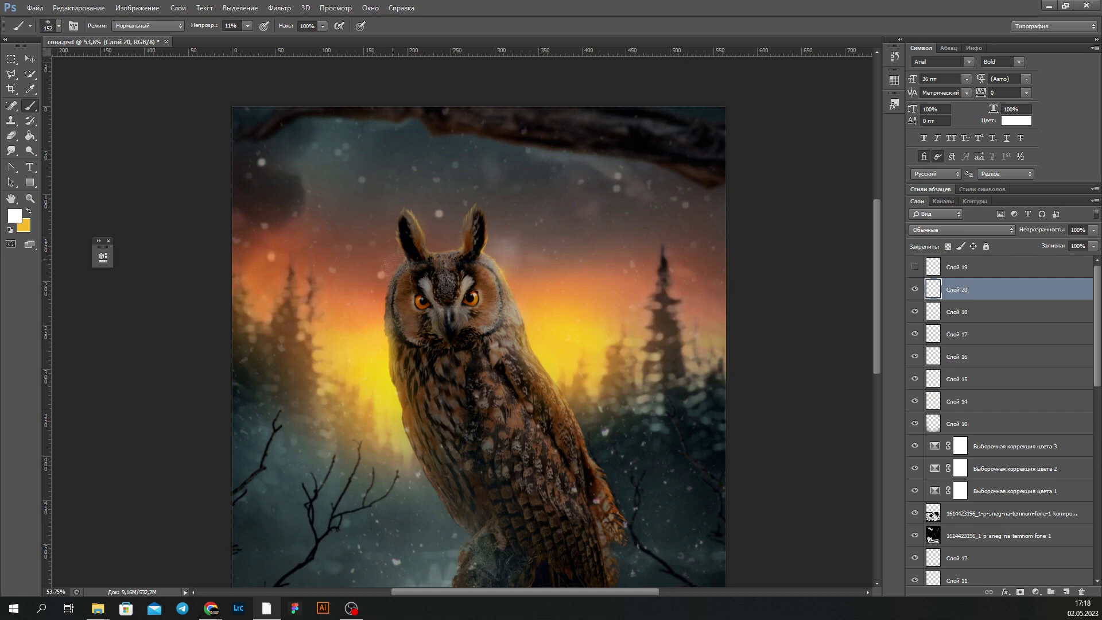
scroll(396, 265, down, 1)
scroll(453, 261, down, 2)
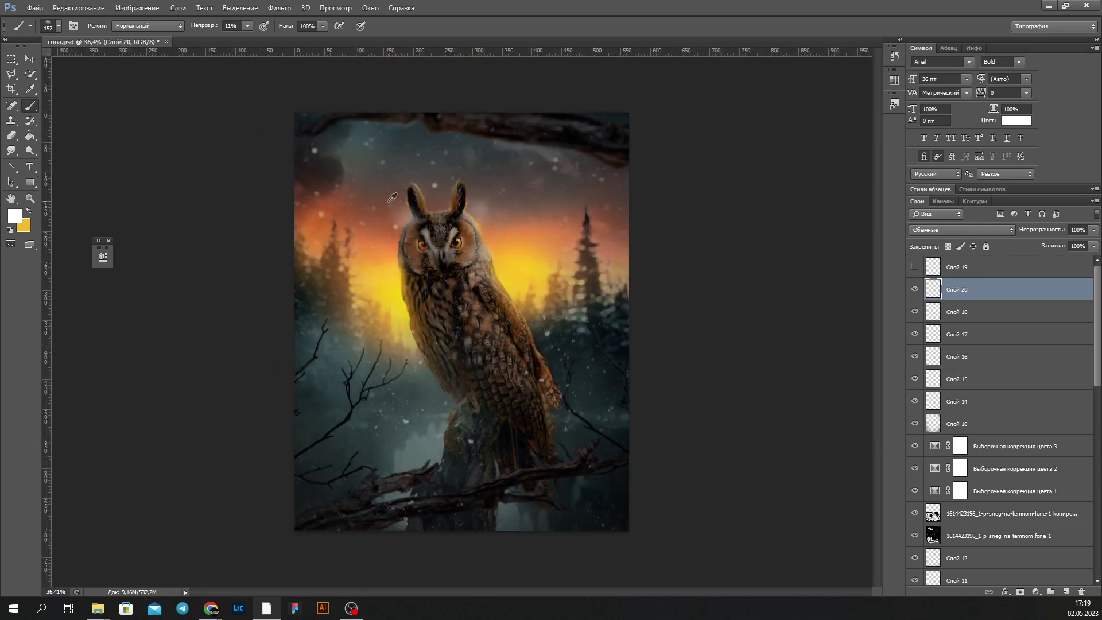
scroll(488, 241, up, 1)
scroll(534, 218, down, 1)
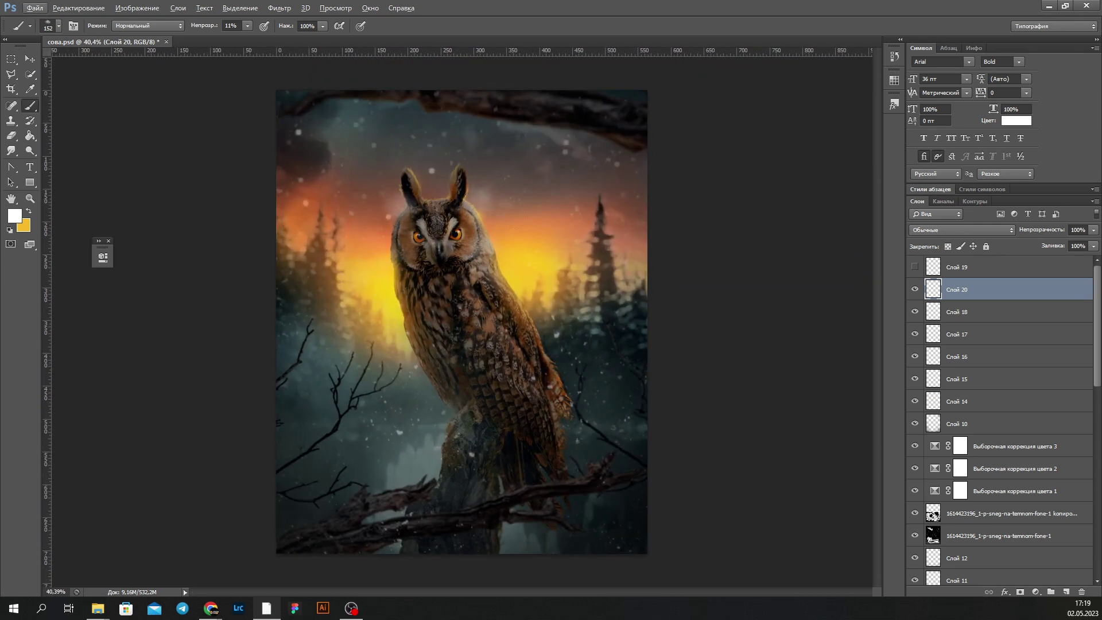
right_click(519, 200)
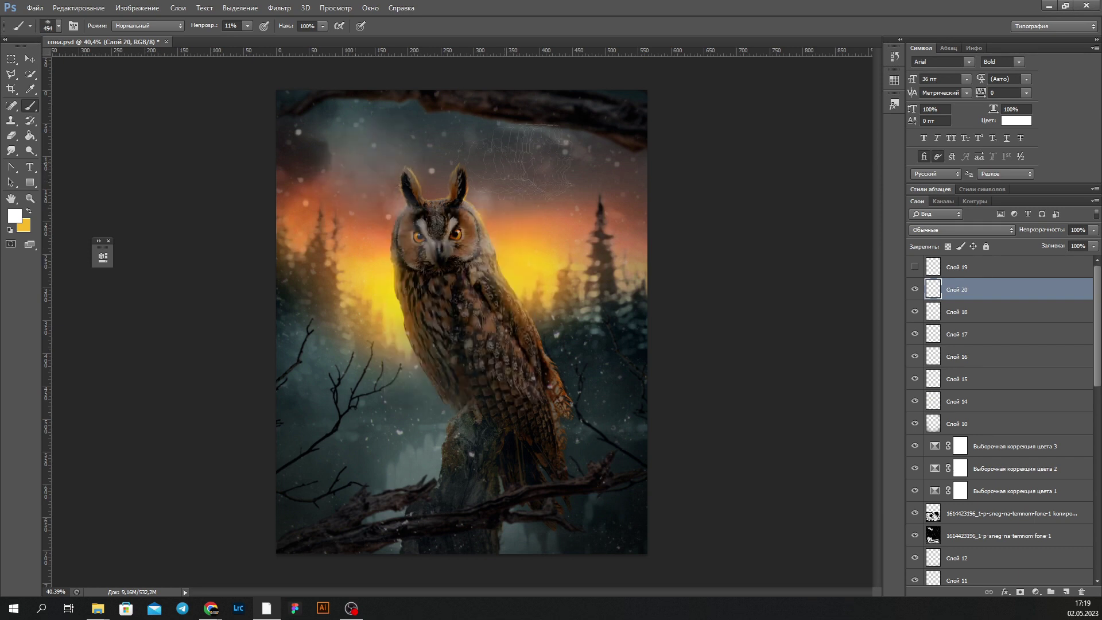
- Switch to the Eraser and adjust its size for the marks above the owl's head
key(e)
right_click(445, 227)
key(Escape)
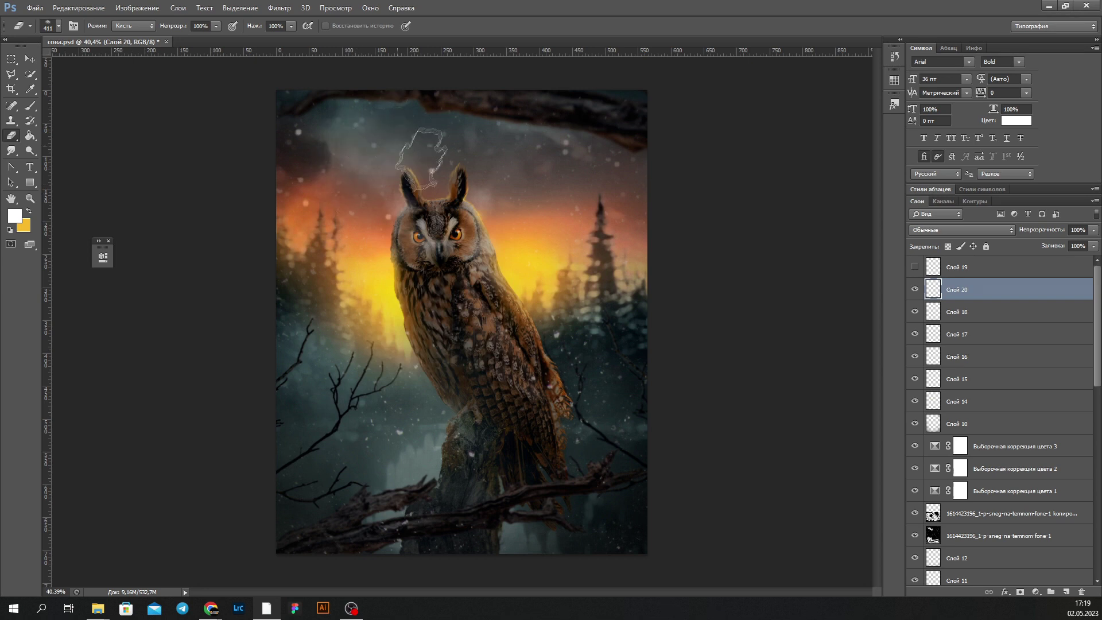
right_click(461, 260)
- Confirm eraser size 91, then make AdobeStock_171955612 active with the Smudge tool
key(Return)
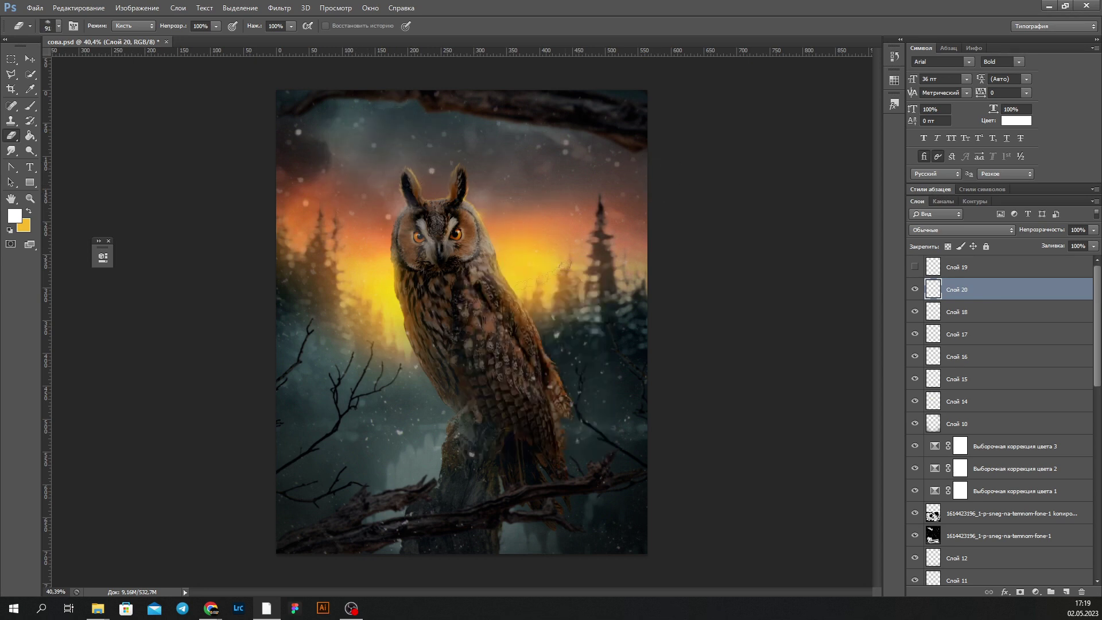
ctrl+click(557, 261)
key(r)
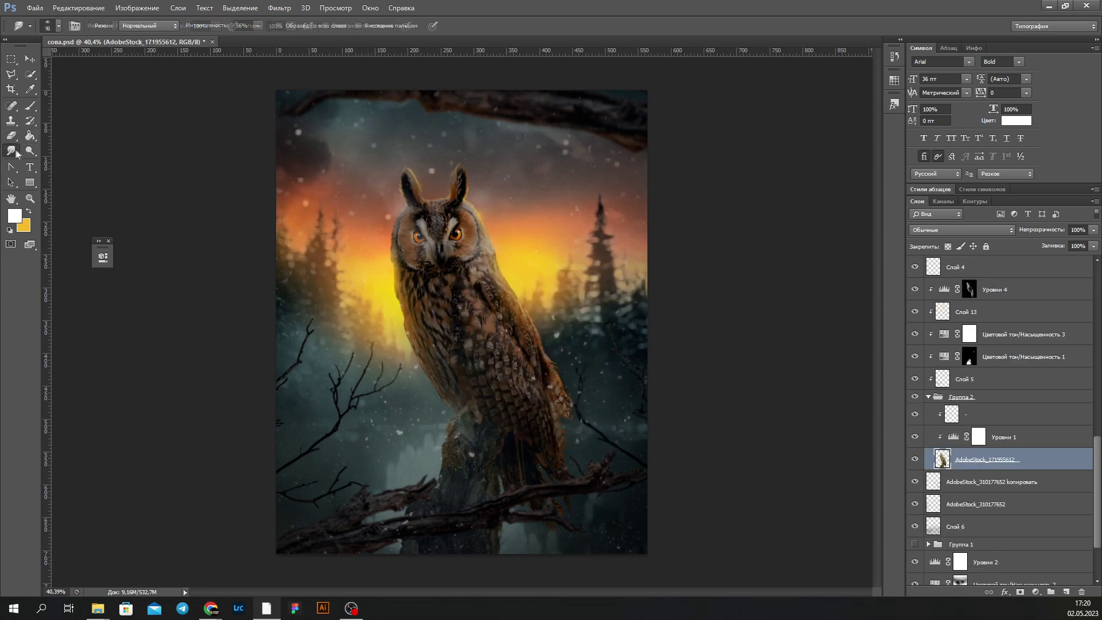
scroll(409, 282, up, 5)
right_click(356, 253)
key(Return)
- Zoom in and out around the owl's face, chest and wing edges, fitting the whole image twice
scroll(347, 379, down, 2)
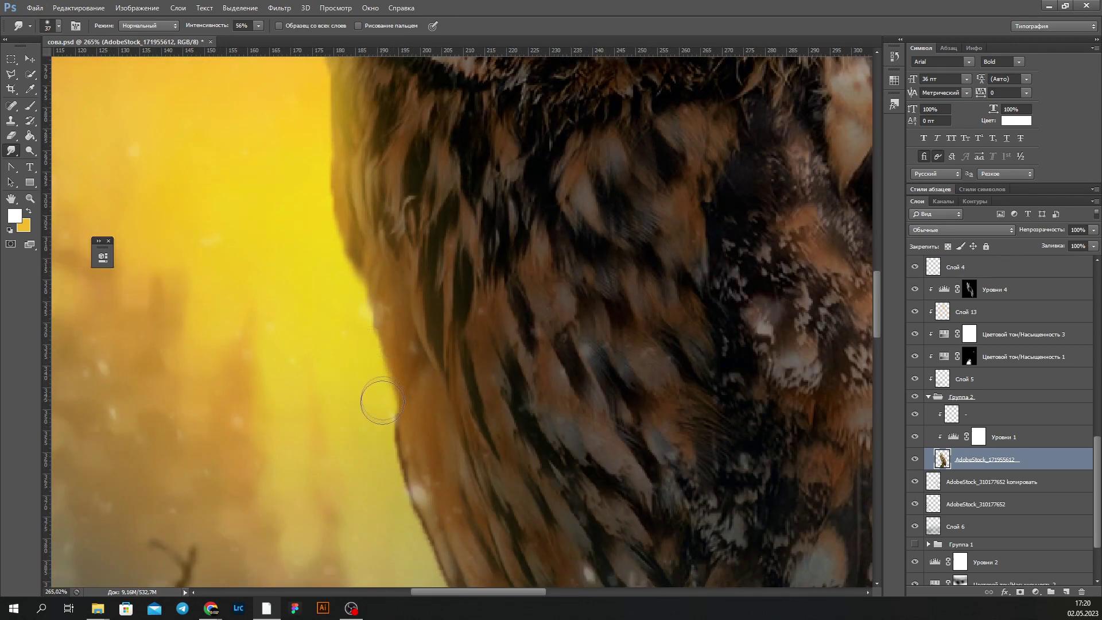
scroll(377, 394, down, 2)
scroll(377, 394, down, 2)
scroll(376, 394, down, 2)
key(ctrl+0)
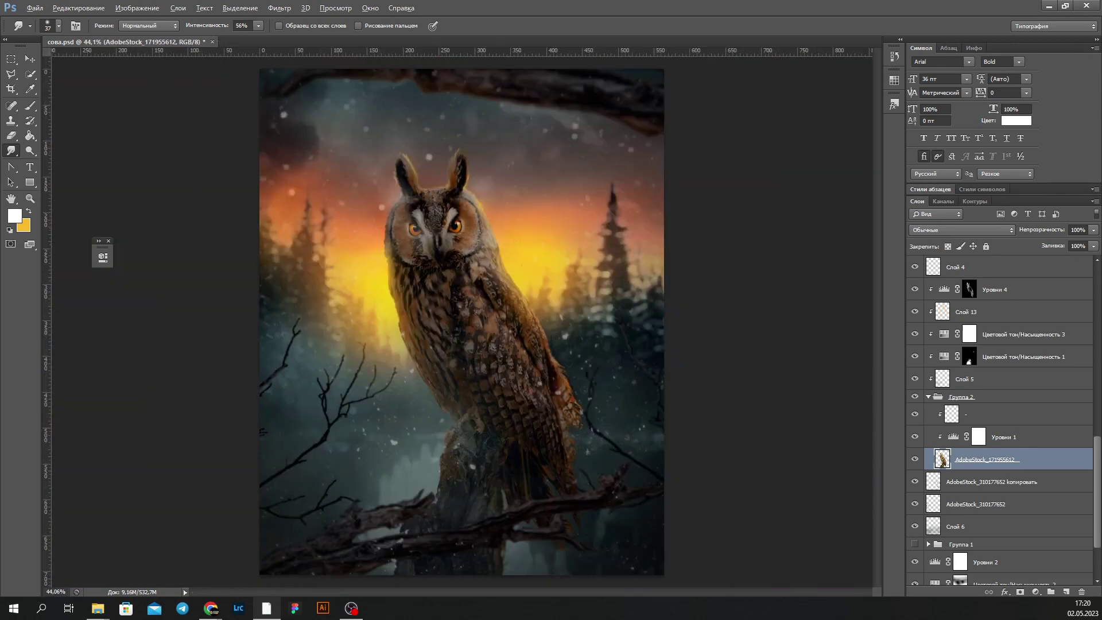
scroll(527, 320, up, 10)
scroll(603, 381, down, 2)
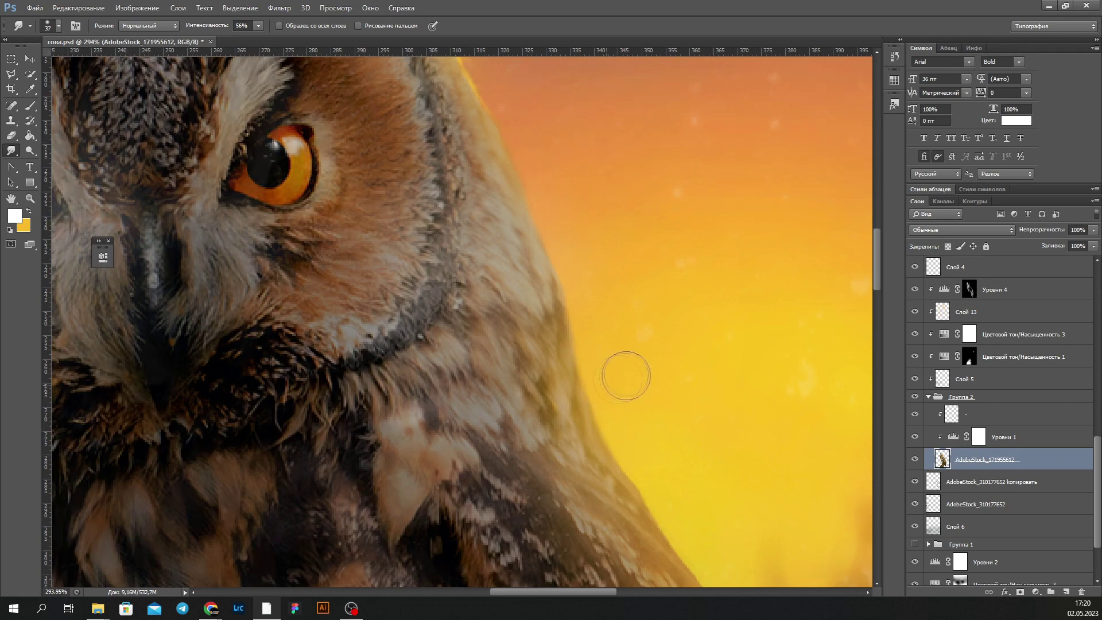
scroll(628, 374, down, 3)
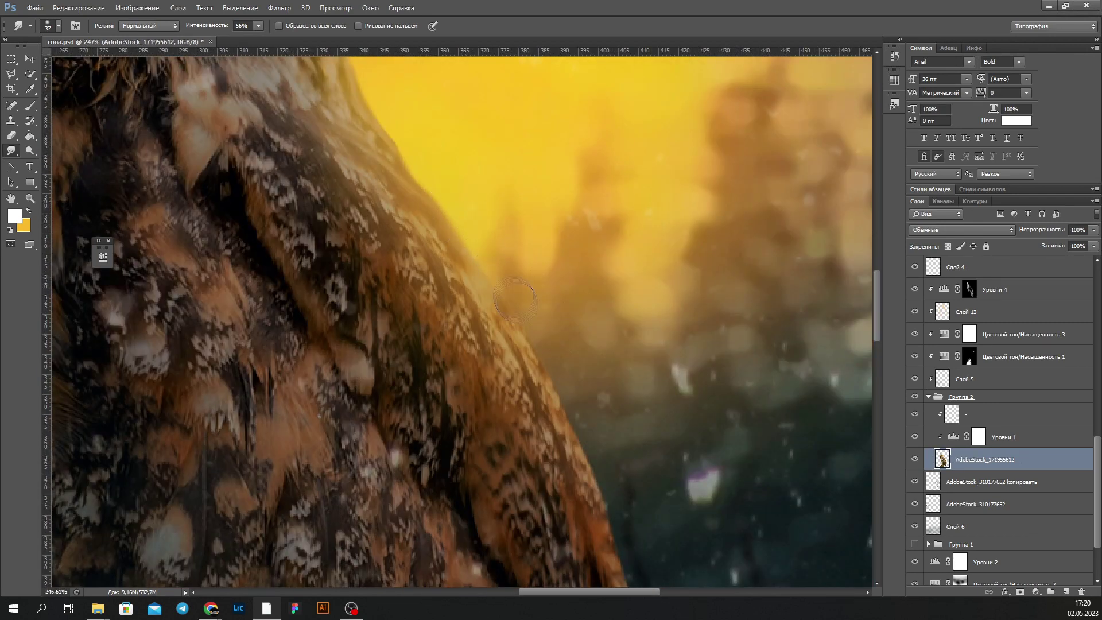
key(ctrl+0)
scroll(468, 230, up, 6)
scroll(468, 229, up, 2)
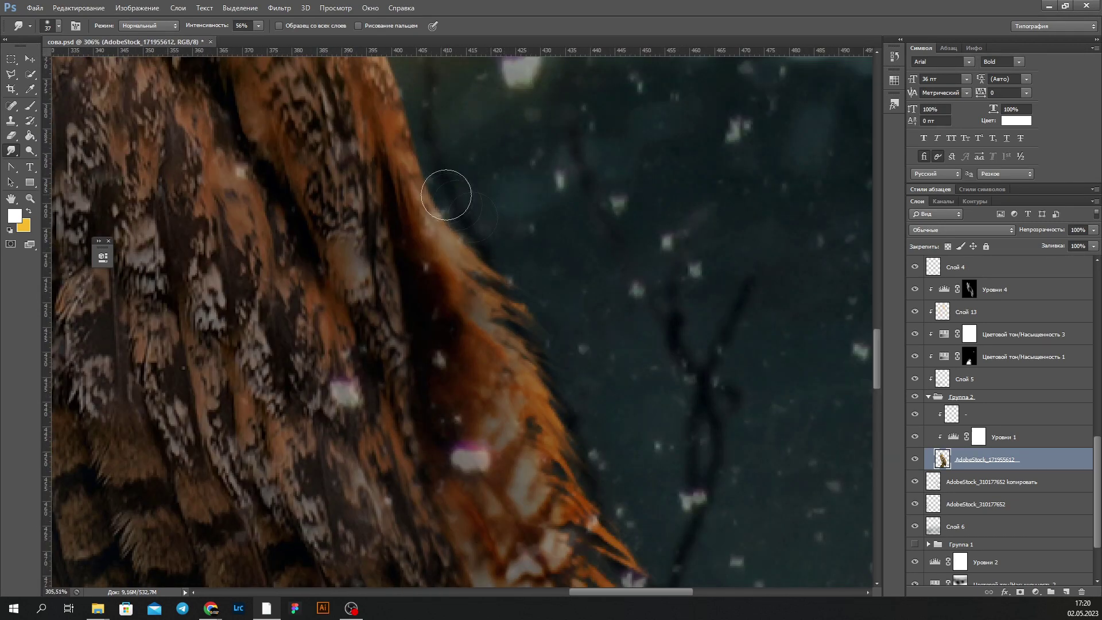
scroll(517, 287, down, 2)
scroll(631, 425, down, 1)
scroll(626, 402, down, 1)
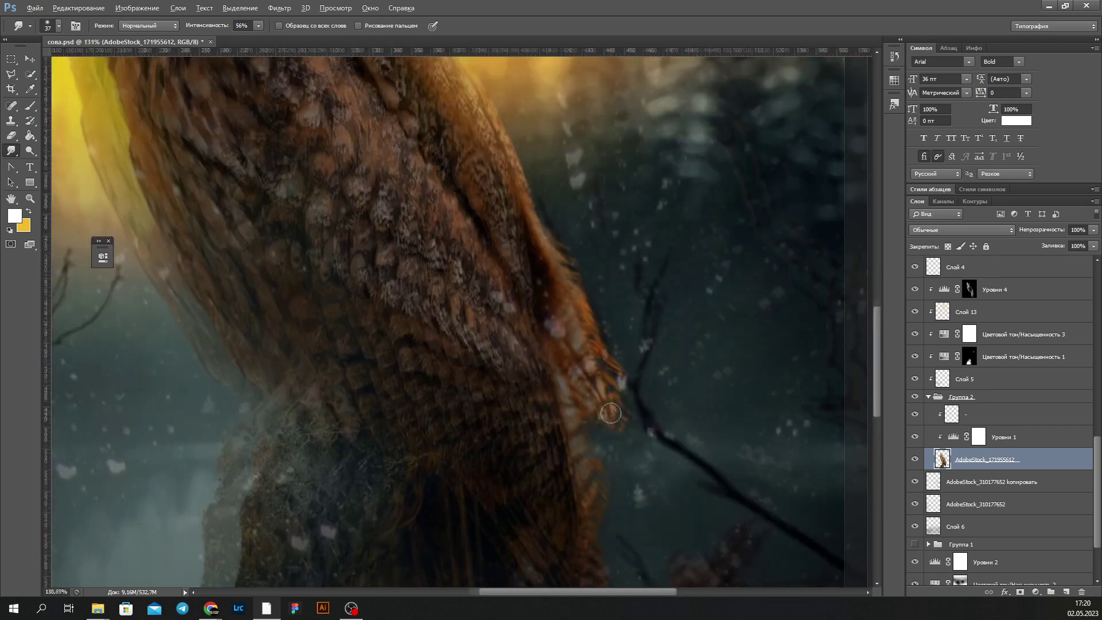
- With a size 15 yellow brush, paint golden strokes along the thin and left branches on Слой 21
double_click(514, 314)
text(15 пикс.)
key(Return)
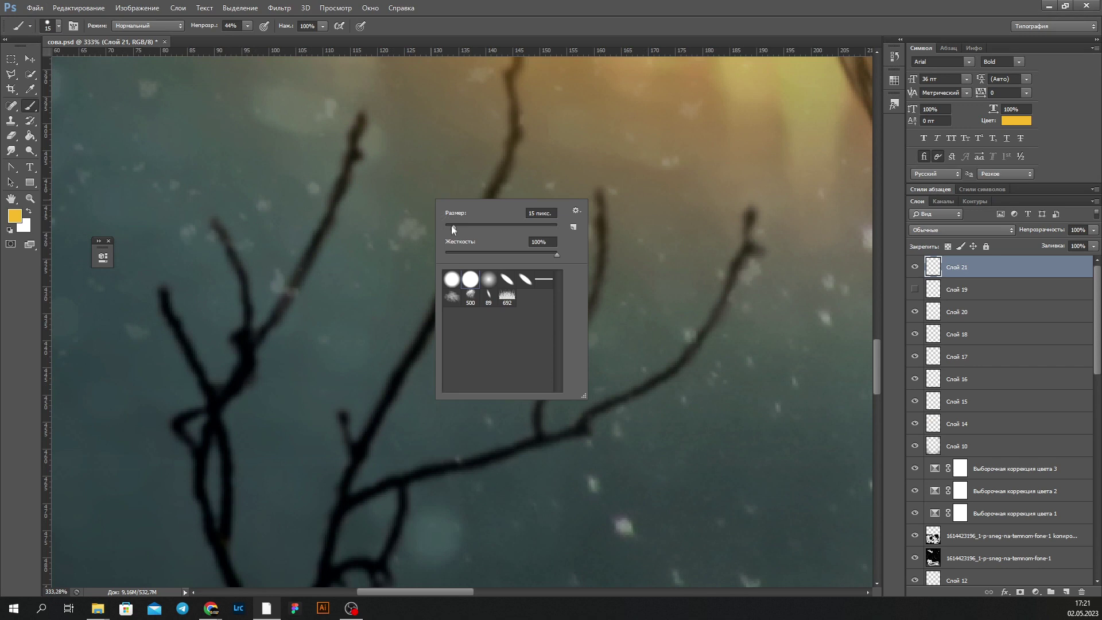
mouse_move(363, 118)
mouse_down()
mouse_move(340, 200)
mouse_move(273, 335)
mouse_up()
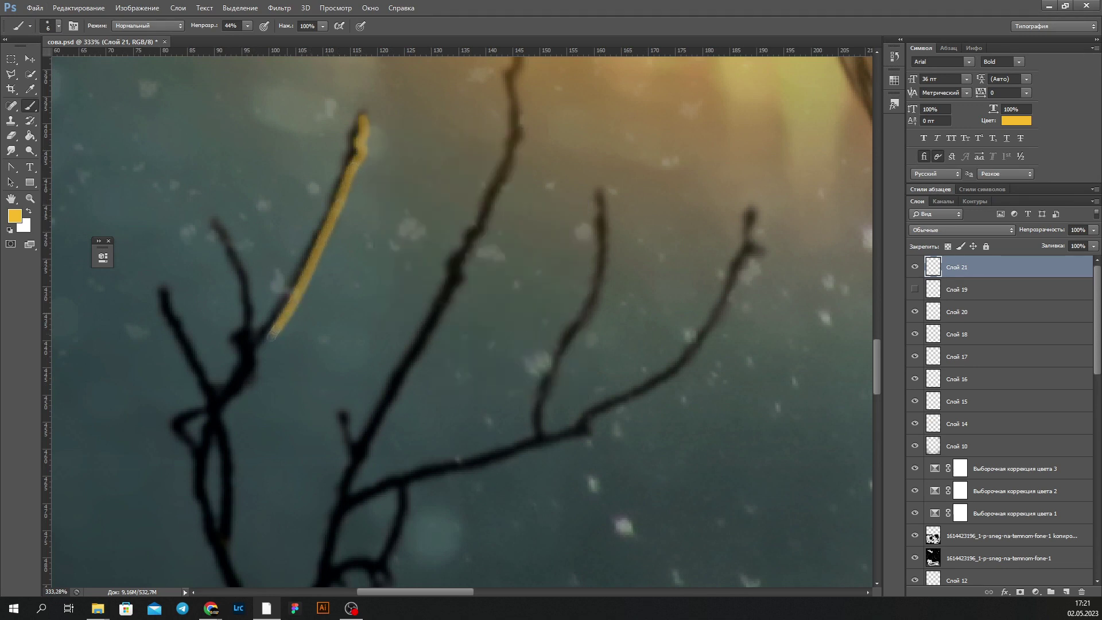
drag(212, 217, 254, 373)
mouse_move(169, 299)
mouse_down()
mouse_move(230, 425)
mouse_move(233, 554)
mouse_up()
mouse_move(318, 250)
mouse_down()
mouse_move(238, 416)
mouse_move(224, 510)
mouse_up()
scroll(282, 419, down, 5)
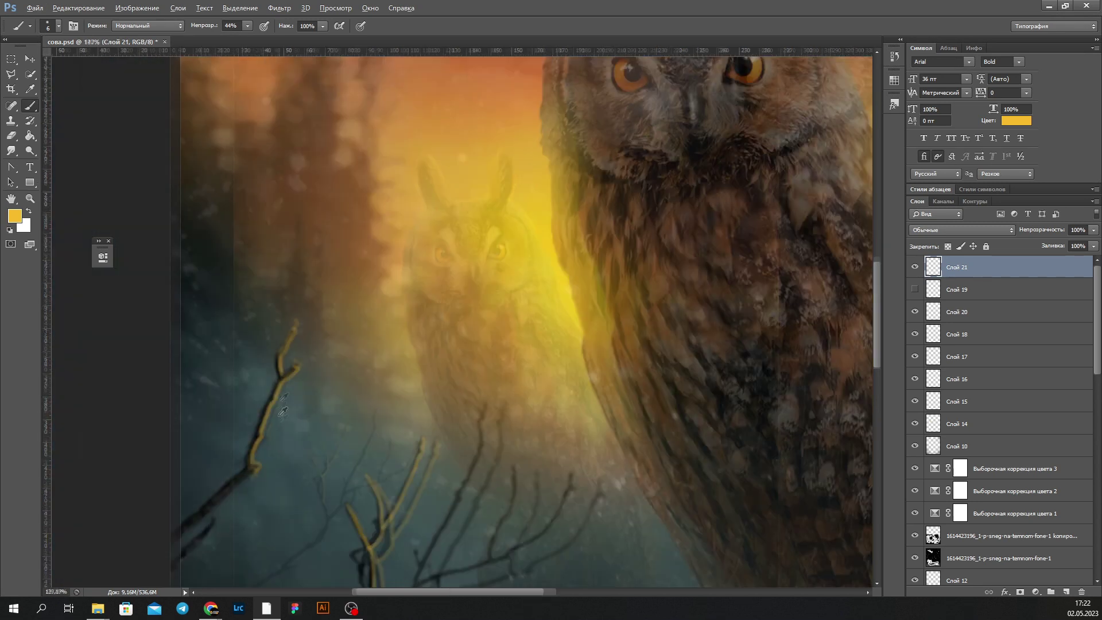
scroll(283, 411, down, 5)
scroll(319, 284, up, 10)
- Add more golden edges along the right and lower-left branches, undoing one stray mark
right_click(320, 283)
drag(302, 261, 298, 294)
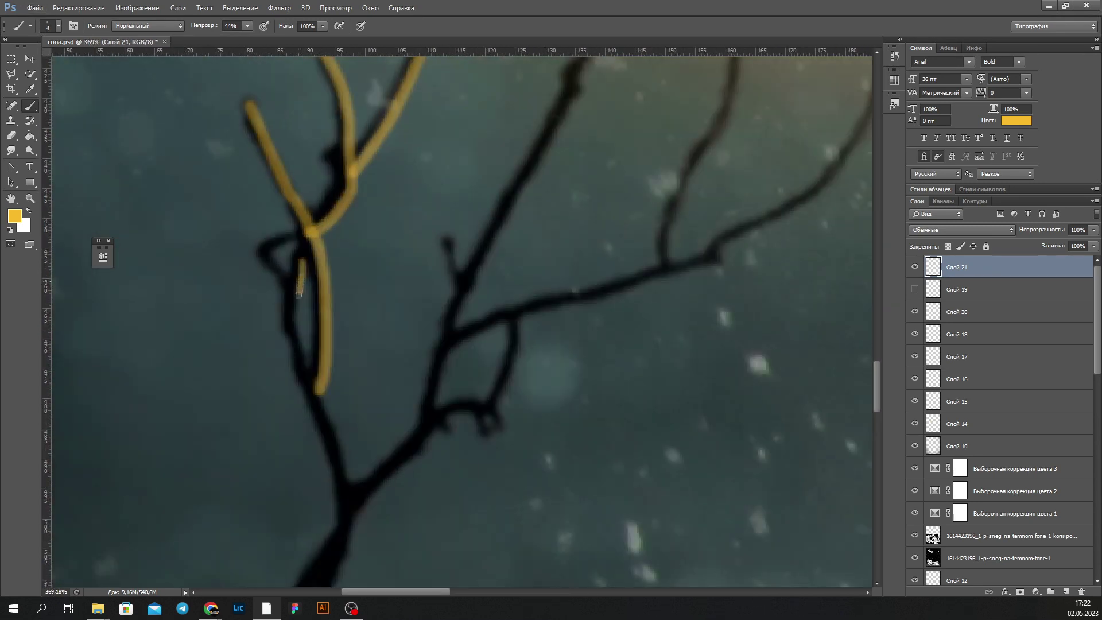
scroll(617, 151, up, 5)
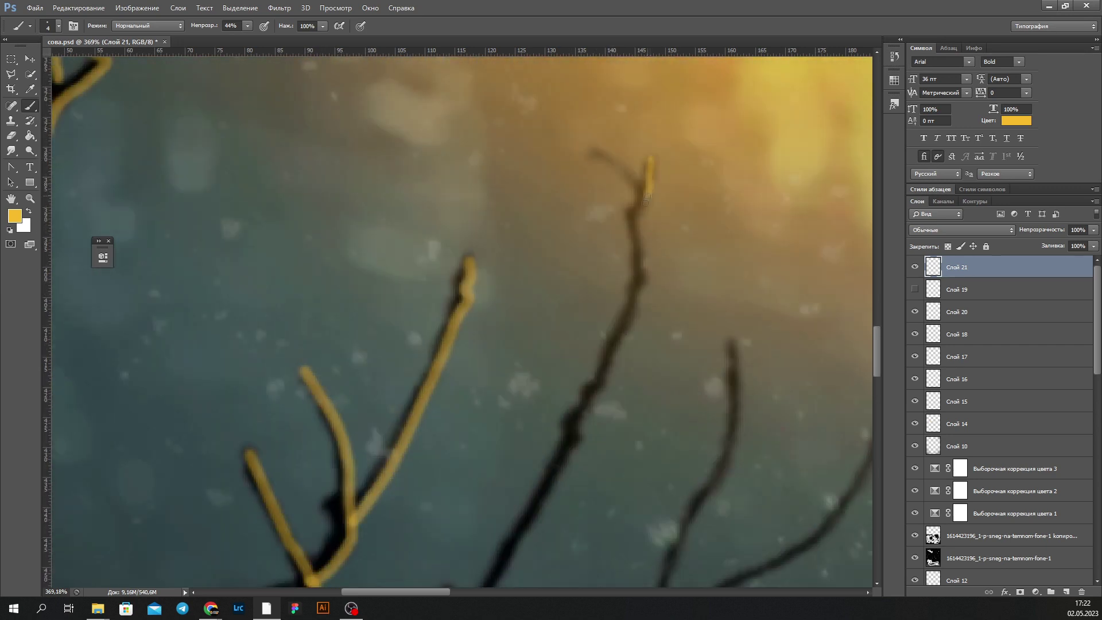
scroll(595, 397, down, 5)
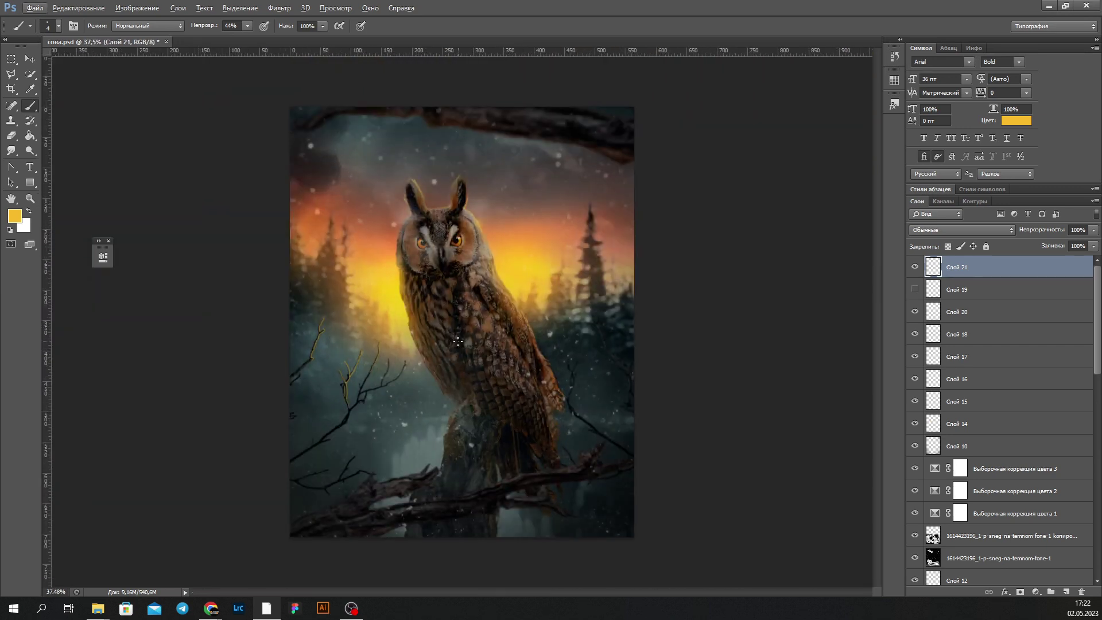
scroll(345, 329, up, 6)
key(ctrl+z)
drag(238, 548, 351, 321)
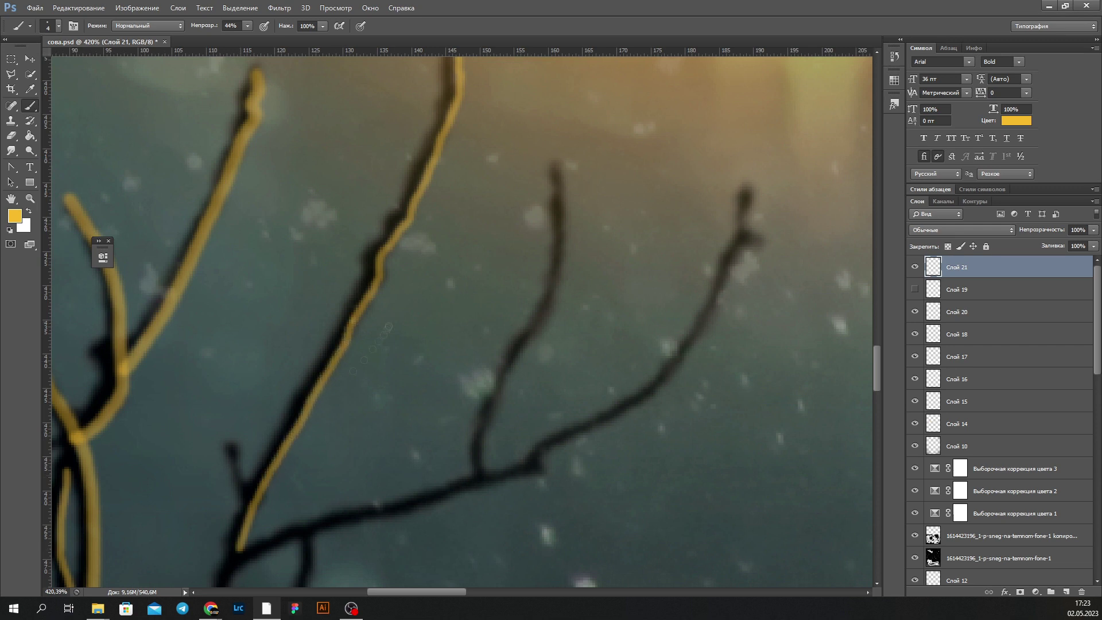
drag(563, 174, 480, 468)
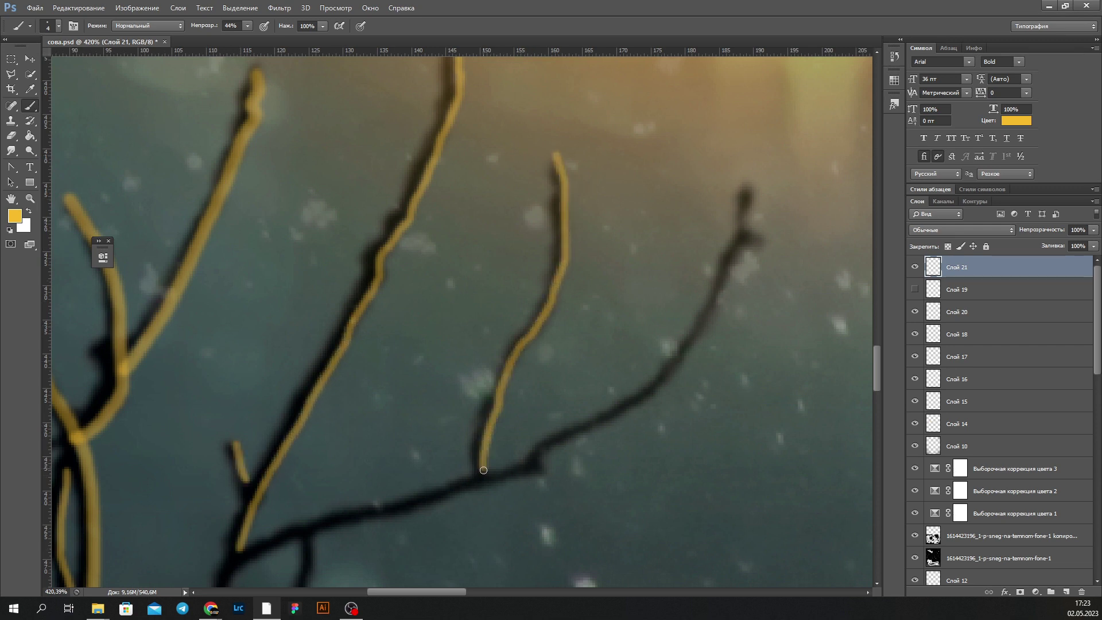
scroll(480, 467, down, 8)
scroll(359, 499, up, 7)
mouse_move(98, 460)
mouse_down()
mouse_move(562, 411)
mouse_move(719, 362)
mouse_up()
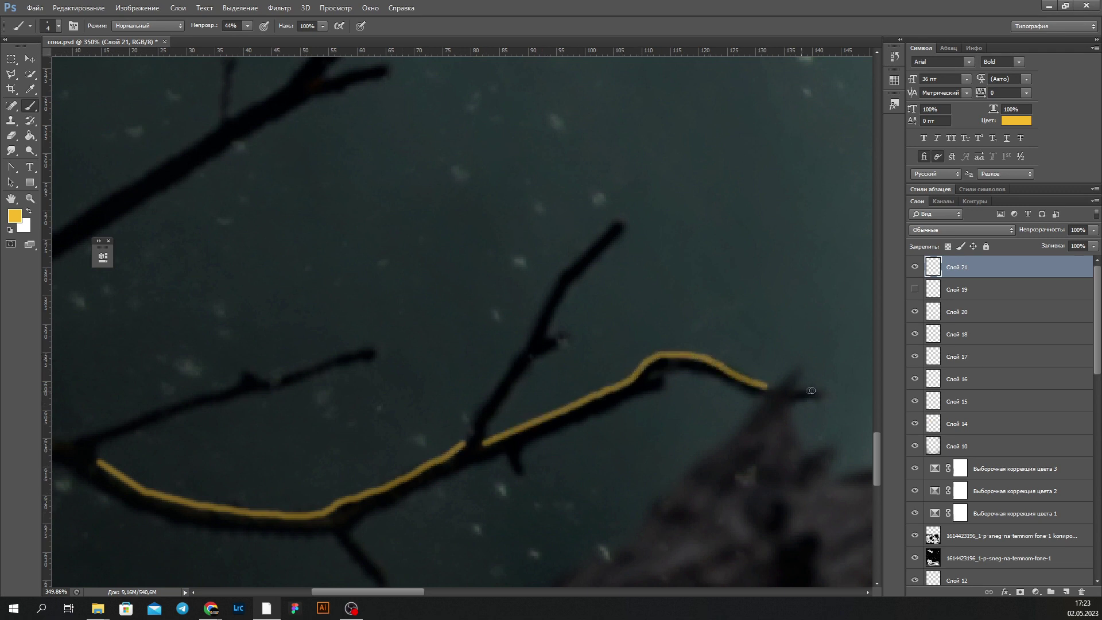
scroll(811, 390, down, 8)
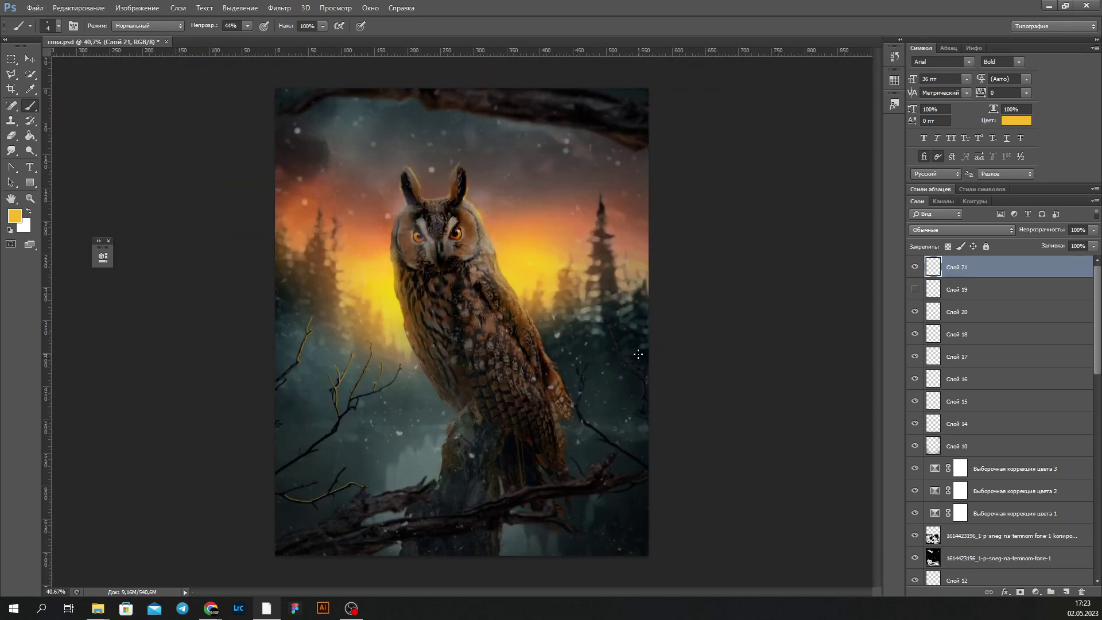
scroll(656, 362, up, 3)
scroll(656, 363, up, 2)
drag(604, 160, 635, 220)
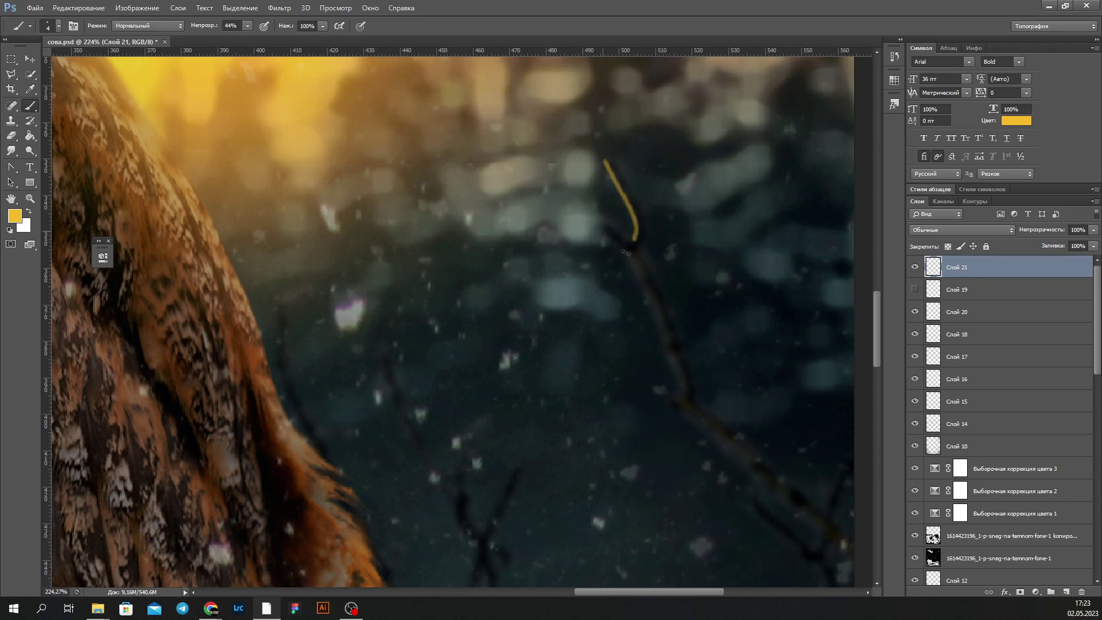
scroll(684, 395, down, 3)
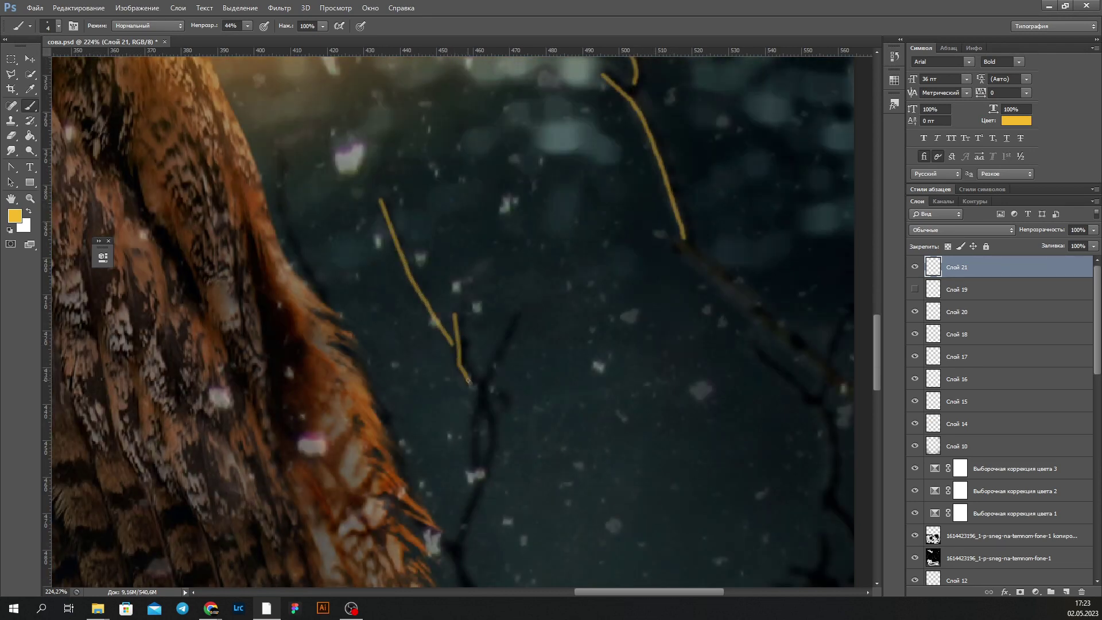
scroll(276, 200, down, 8)
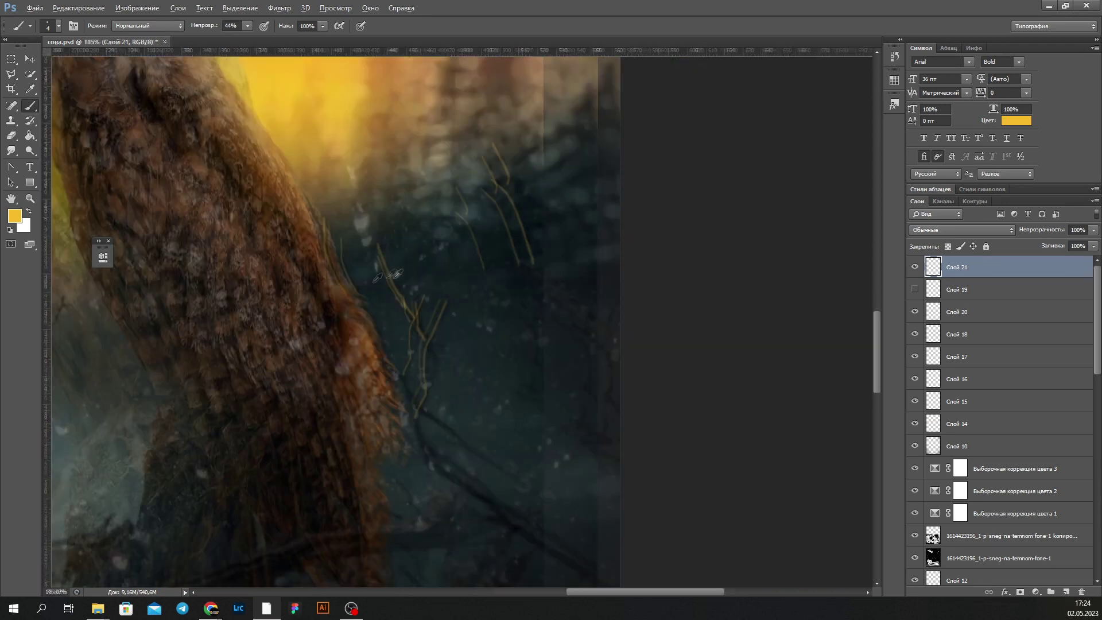
scroll(277, 201, up, 2)
- Lower Слой 21 to 45% opacity and soften its golden strokes with Gaussian Blur
drag(1094, 229, 1054, 244)
click(280, 8)
click(493, 261)
key(Return)
scroll(183, 564, up, 3)
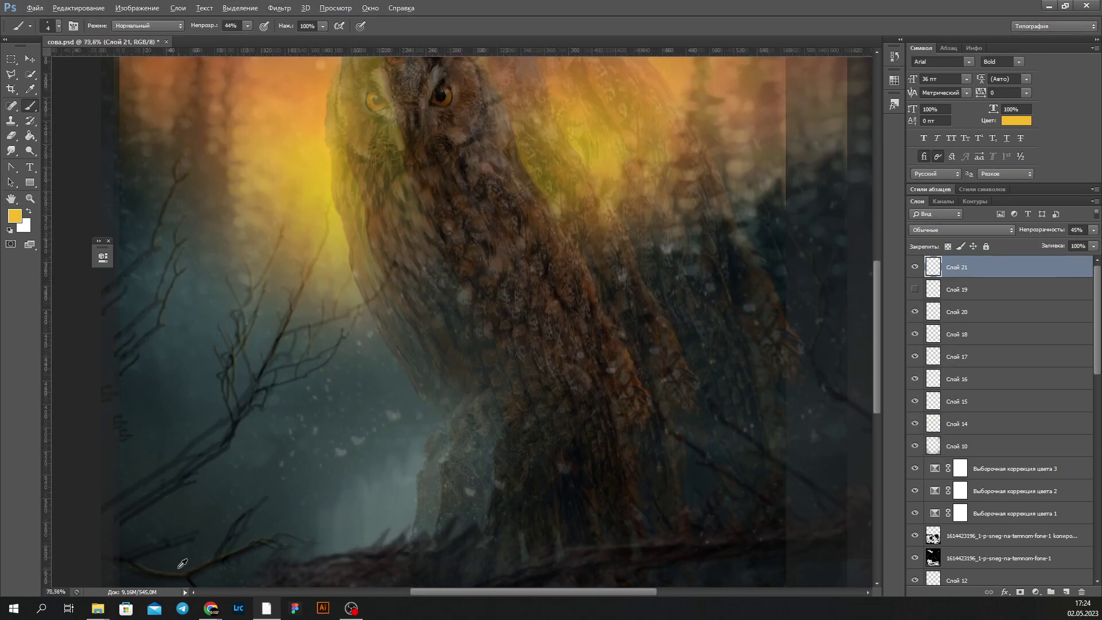
scroll(183, 564, down, 2)
scroll(549, 344, up, 3)
scroll(549, 344, up, 2)
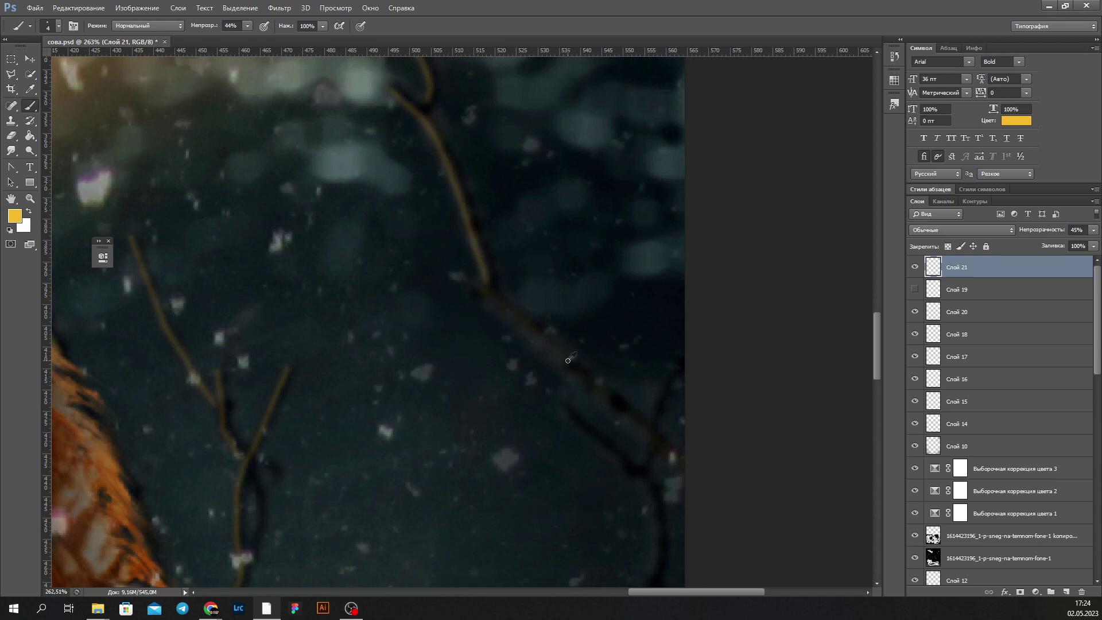
scroll(569, 361, down, 5)
- On a new layer Слой 22, paint a golden edge along the top branch and Gaussian-blur it
key(ctrl+shift+alt+n)
scroll(223, 248, up, 4)
right_click(223, 248)
mouse_move(160, 216)
mouse_down()
mouse_move(333, 229)
mouse_move(480, 266)
mouse_move(861, 308)
mouse_up()
scroll(861, 308, down, 5)
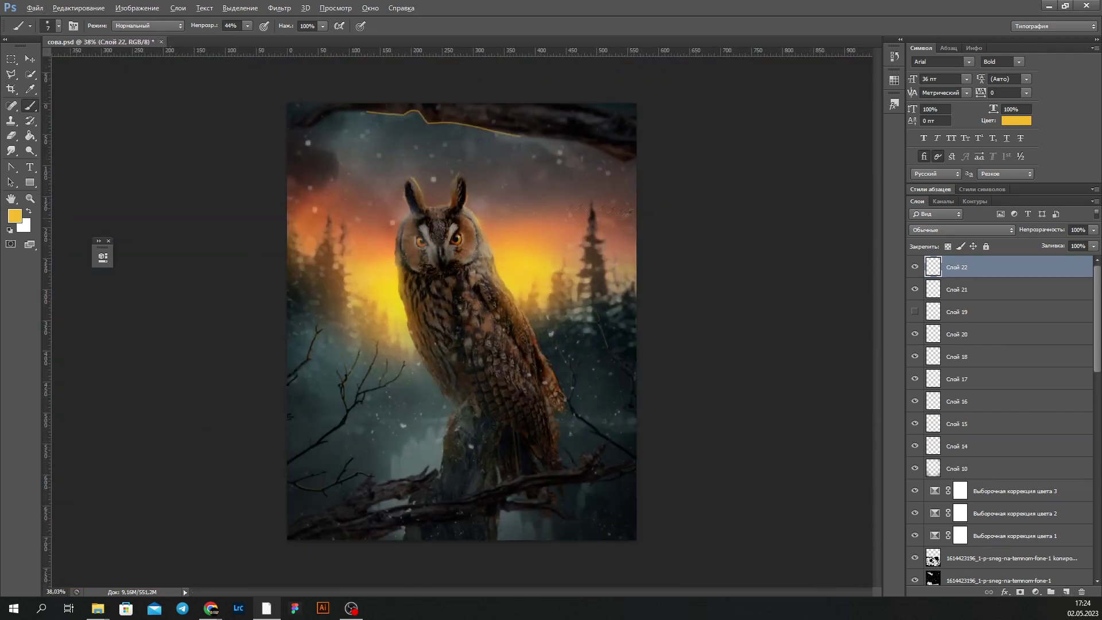
scroll(461, 321, up, 1)
click(280, 7)
click(476, 230)
click(896, 321)
key(r)
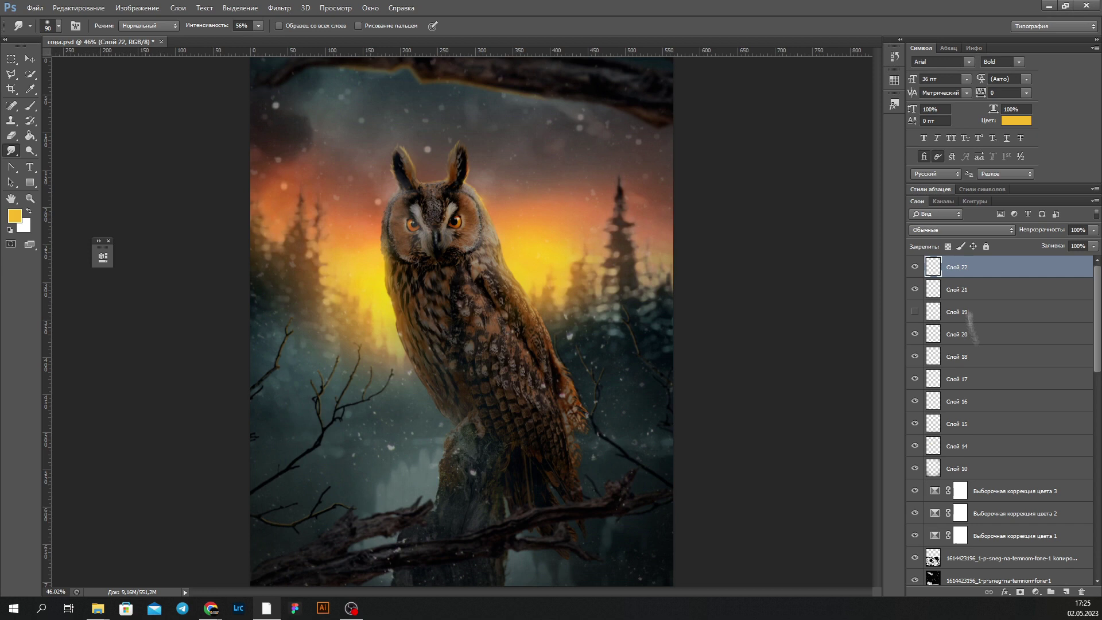
- Add a Curves layer lifting the red, blue and green channels, then drop its opacity to 41%
click(1036, 591)
click(1001, 409)
key(alt+3)
drag(193, 337, 194, 332)
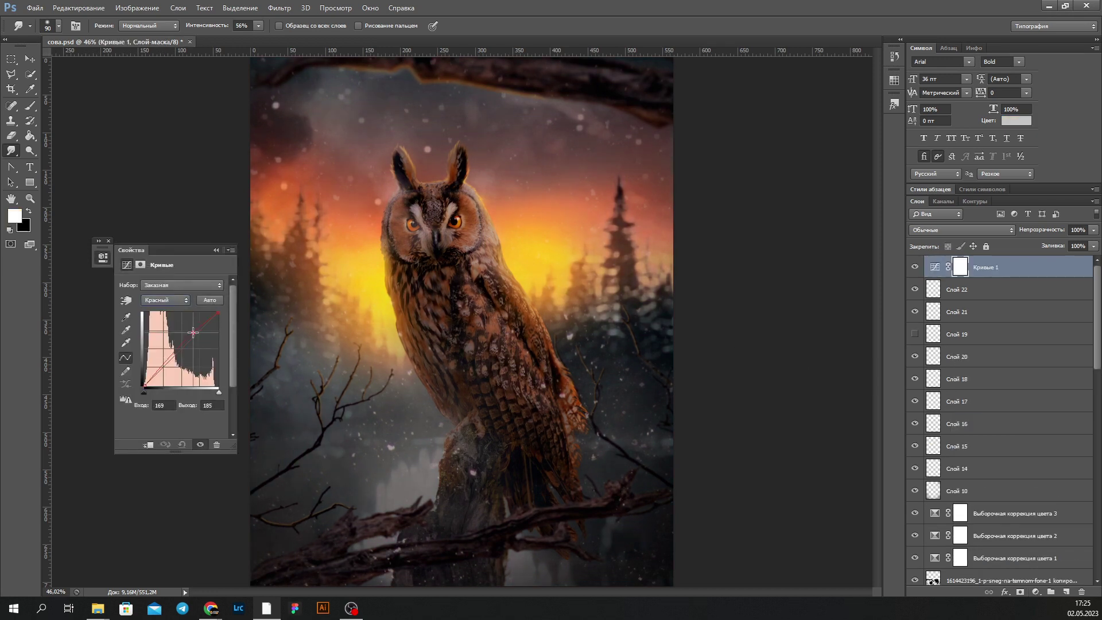
click(154, 324)
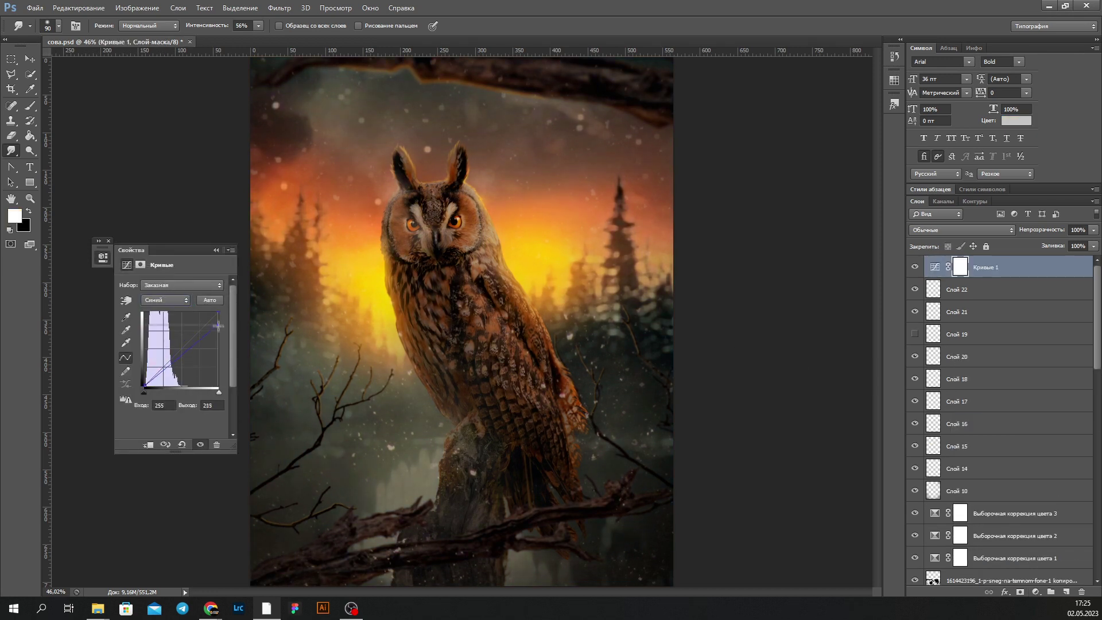
key(alt+4)
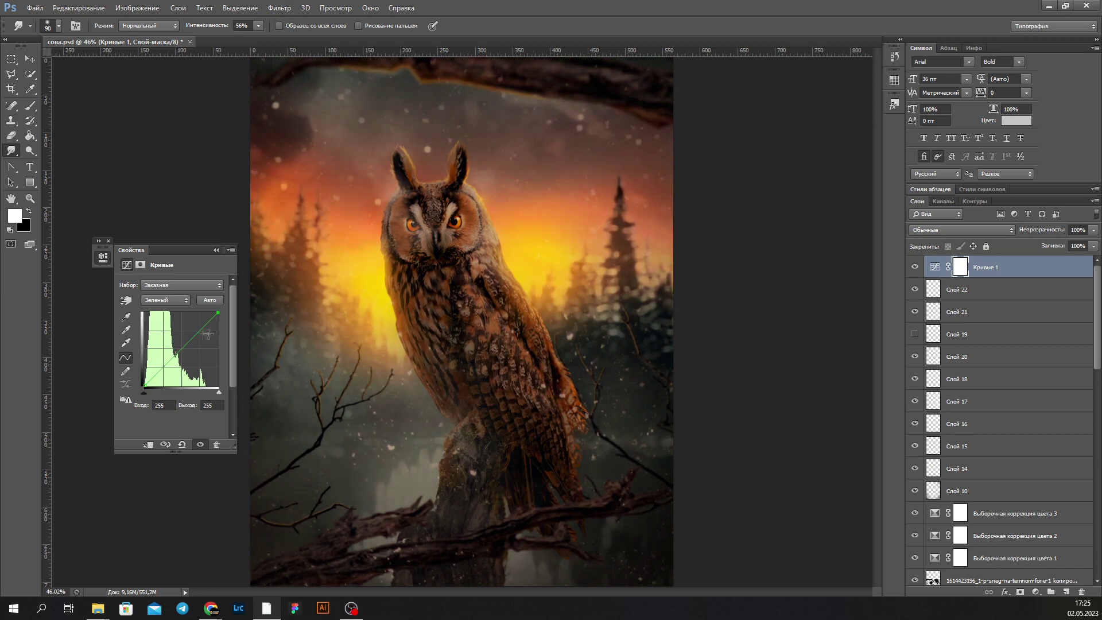
click(1093, 229)
drag(1094, 242, 1041, 242)
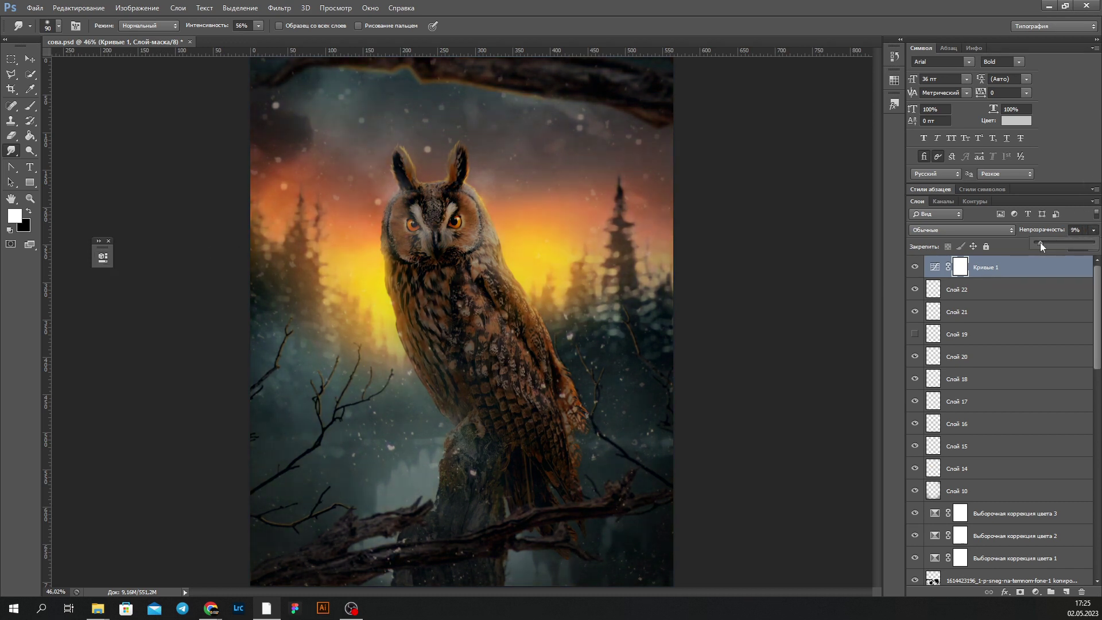
alt+scroll(512, 321, down, 2)
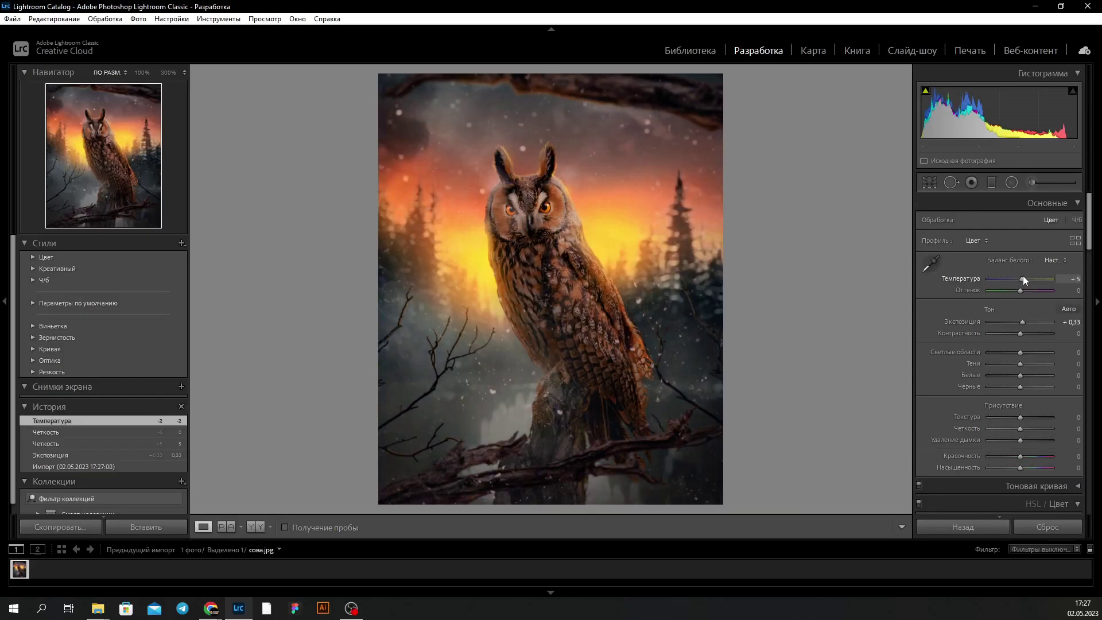
- In Lightroom, nudge the tint, reset exposure to zero and raise contrast slightly
drag(1020, 291, 1023, 291)
double_click(1022, 323)
mouse_move(1020, 334)
mouse_down()
mouse_move(1017, 364)
mouse_move(1034, 375)
mouse_up()
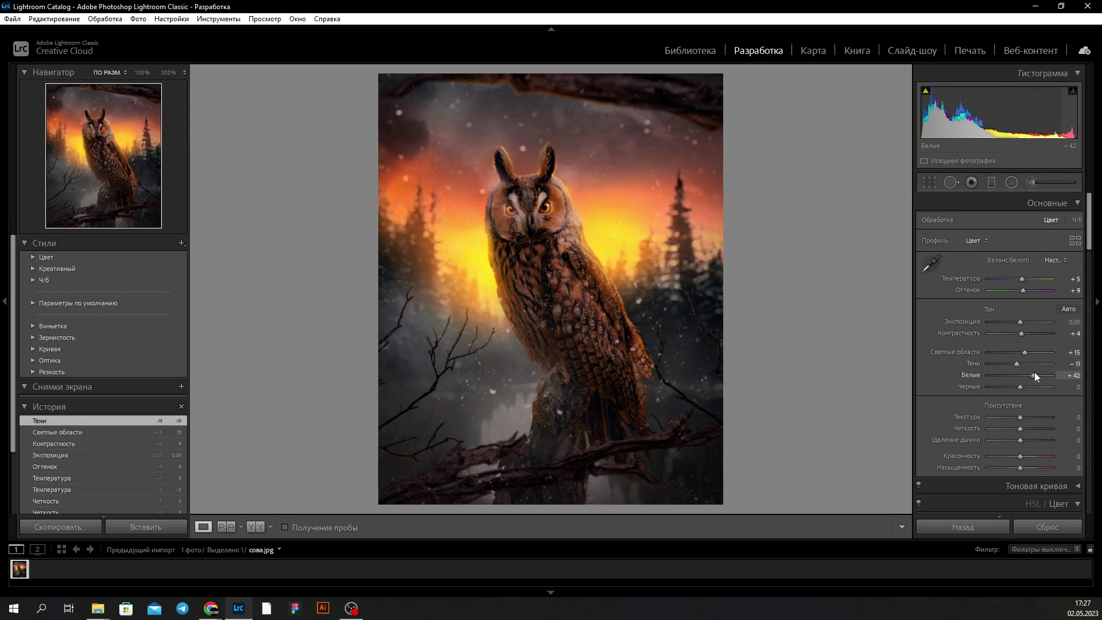
- Add clarity, then adjust the orange tones and shift the hue of the reds in HSL
scroll(1010, 369, down, 3)
drag(1027, 330, 1020, 368)
drag(1020, 379, 1022, 402)
scroll(1022, 377, down, 3)
click(960, 346)
scroll(1020, 402, down, 3)
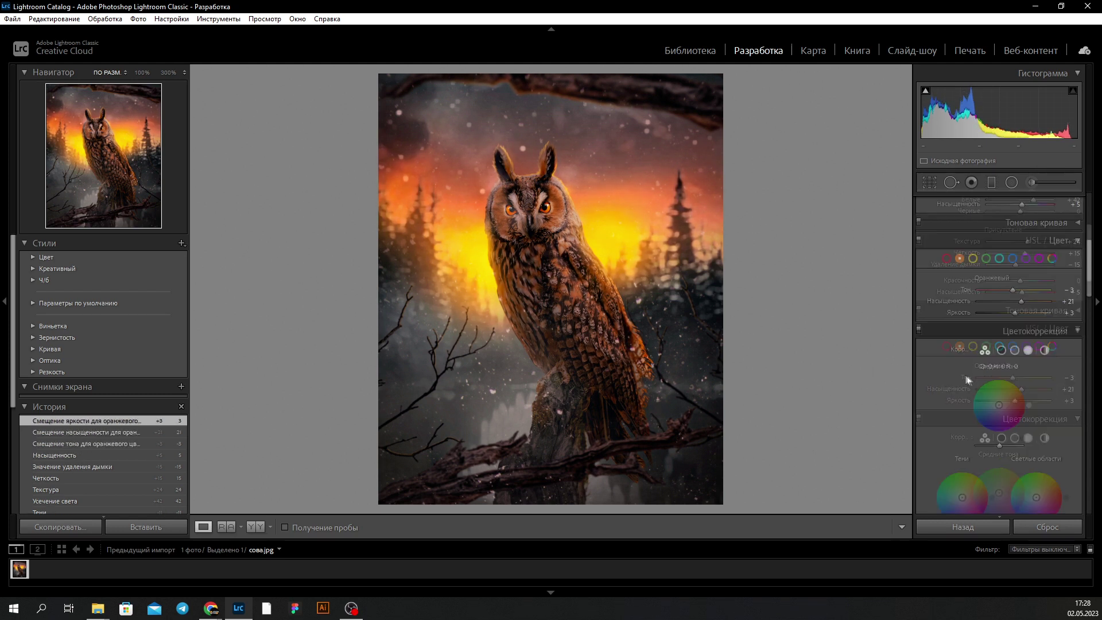
click(947, 259)
drag(1024, 293, 1013, 301)
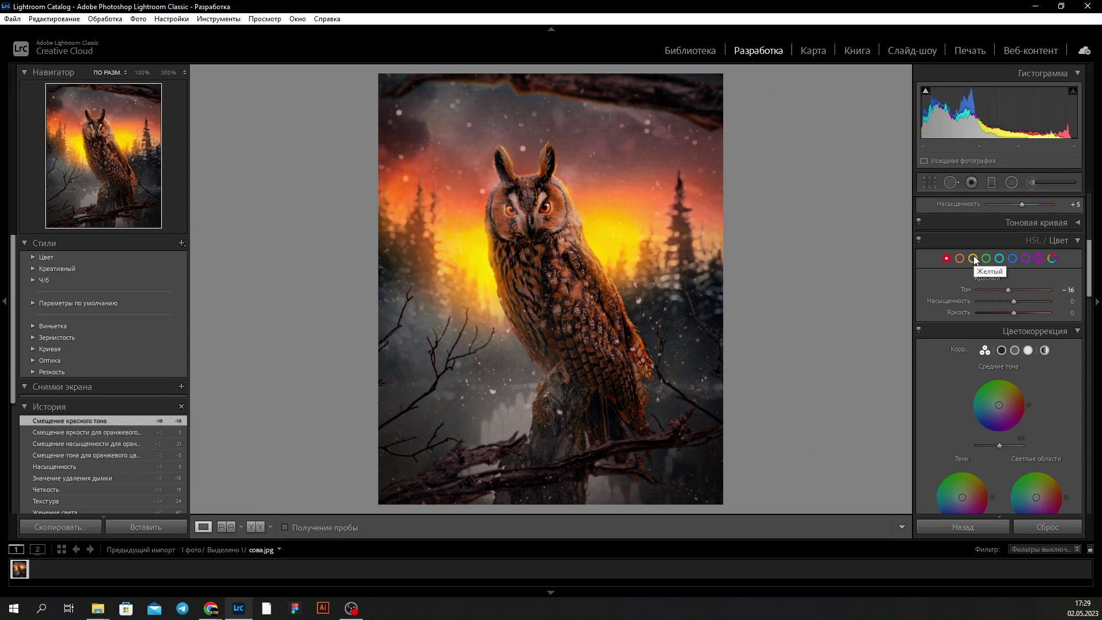
- Set Sharpening to 27, luminance noise reduction to 4 and distortion to -7, then view at 100%
scroll(974, 262, down, 5)
scroll(1004, 310, down, 3)
drag(1010, 310, 998, 308)
drag(993, 372, 994, 371)
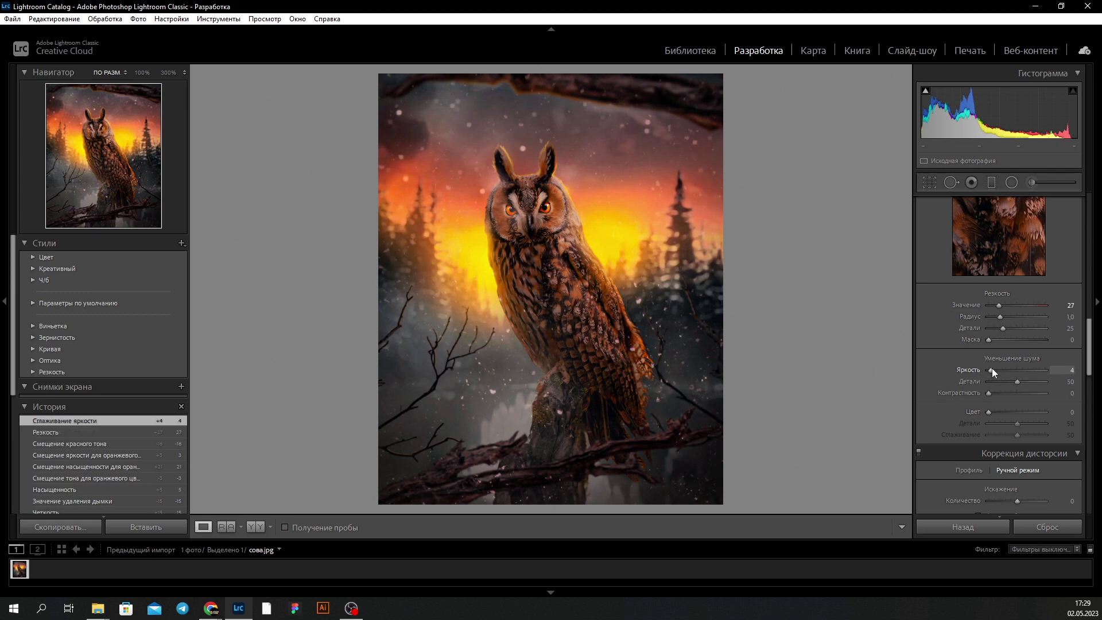
scroll(1016, 424, down, 3)
mouse_move(1019, 323)
mouse_down()
mouse_move(1021, 364)
mouse_move(1002, 361)
mouse_up()
scroll(1013, 426, down, 2)
key(z)
- Add film grain of 14, zooming in and out to check it
key(z)
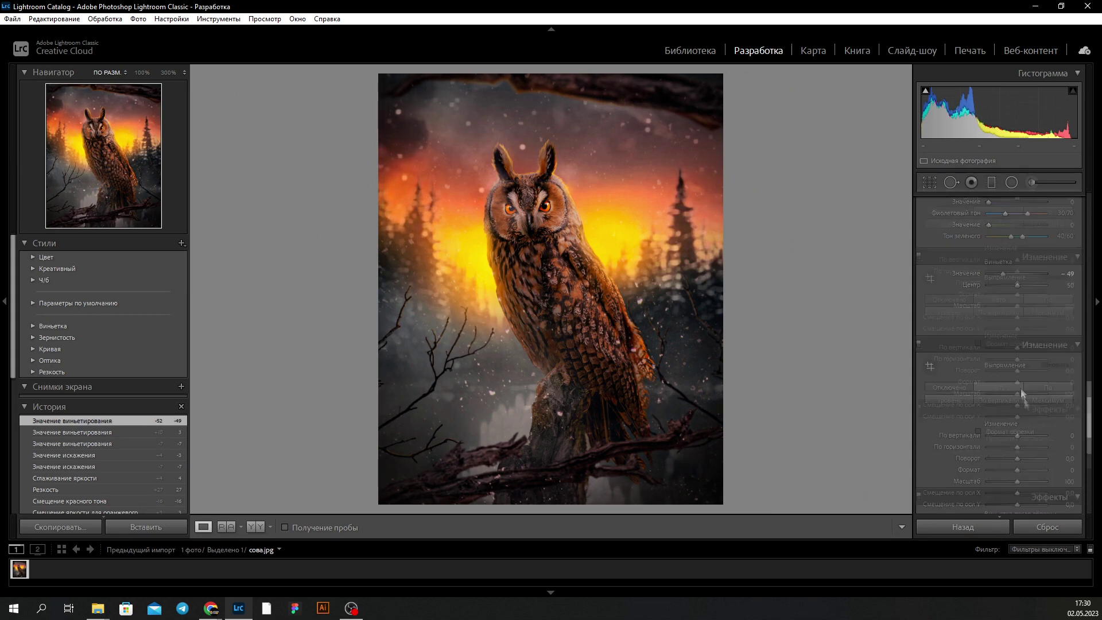
scroll(1002, 402, down, 5)
drag(1000, 443, 1006, 440)
key(z)
key(z)
- Set the calibration shadows tint to +3 and reset red primary saturation to zero
key(z)
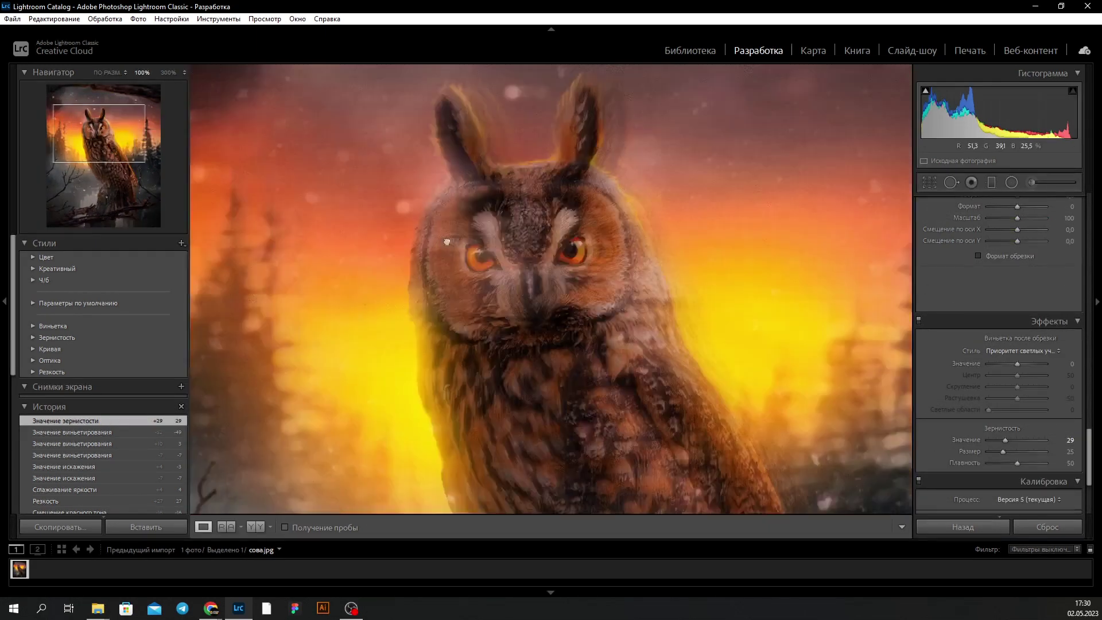
key(z)
drag(999, 442, 996, 440)
key(z)
scroll(1002, 402, down, 3)
key(z)
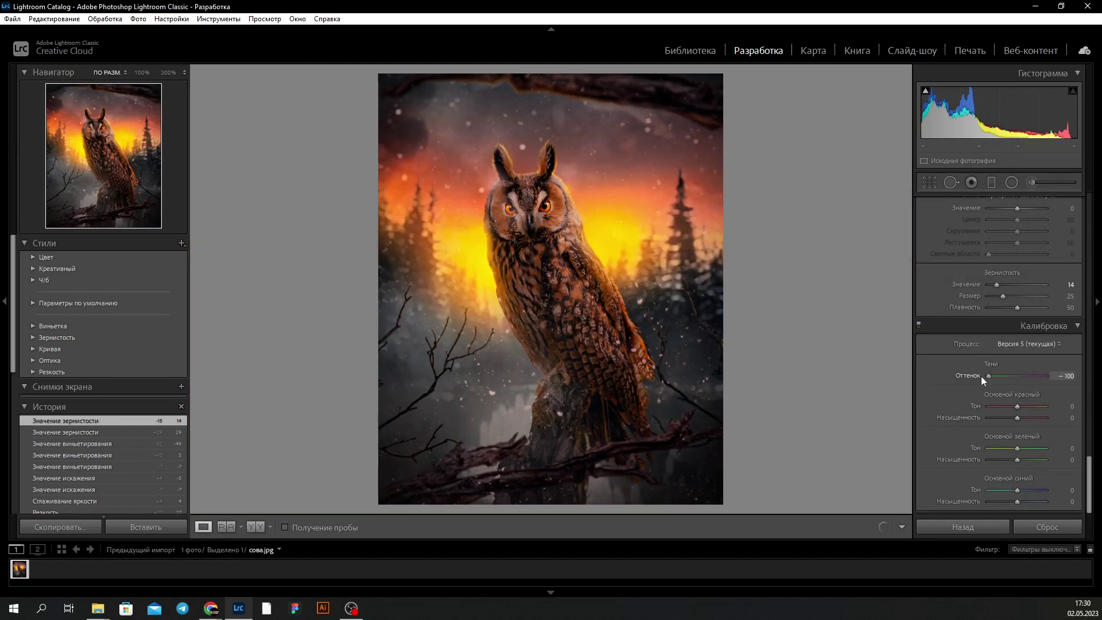
mouse_move(983, 379)
mouse_down()
mouse_move(1028, 418)
mouse_move(1012, 459)
mouse_move(1029, 488)
mouse_move(1002, 502)
mouse_move(1035, 505)
mouse_move(1013, 503)
mouse_up()
double_click(1017, 418)
- Compare before and after, then return to Loupe view and check the owl at full size
click(256, 527)
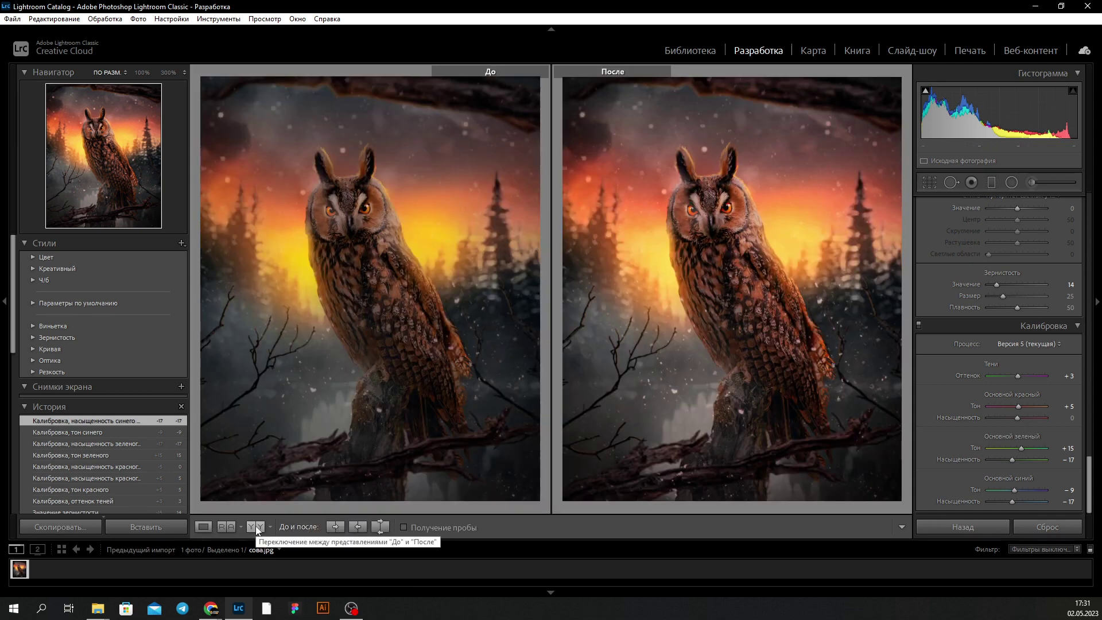
click(203, 527)
click(547, 187)
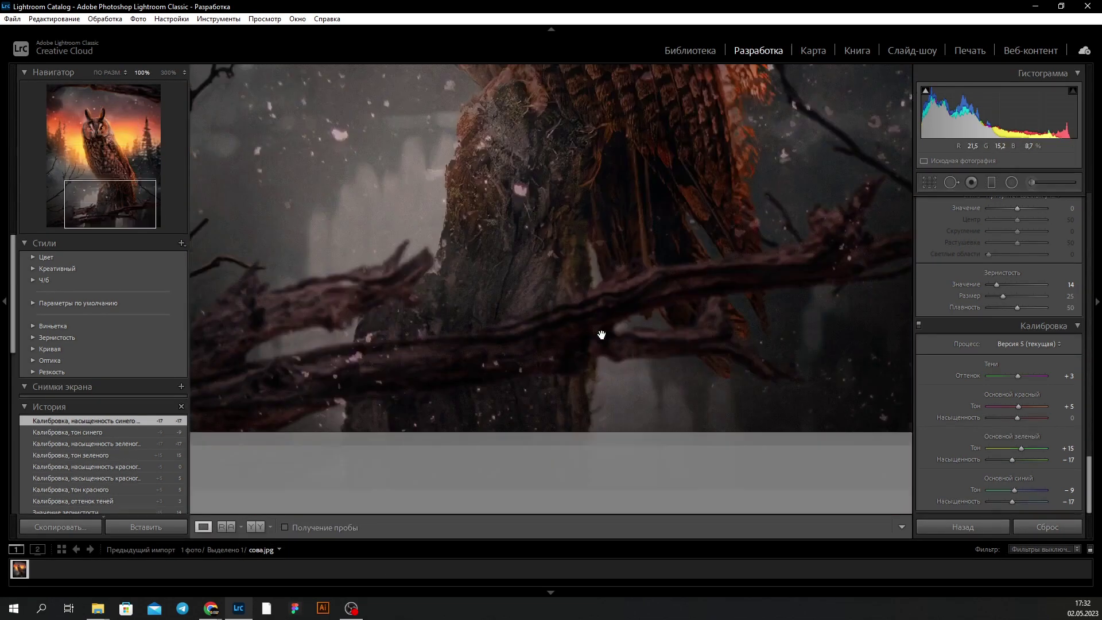
click(601, 333)
- Raise Highlights to +55 and Whites to +62, and set blue primary hue -13, saturation -17
scroll(974, 396, up, 10)
scroll(1025, 357, up, 10)
mouse_move(1027, 352)
mouse_down()
mouse_move(1043, 353)
mouse_move(1021, 364)
mouse_move(1039, 375)
mouse_move(1021, 387)
mouse_up()
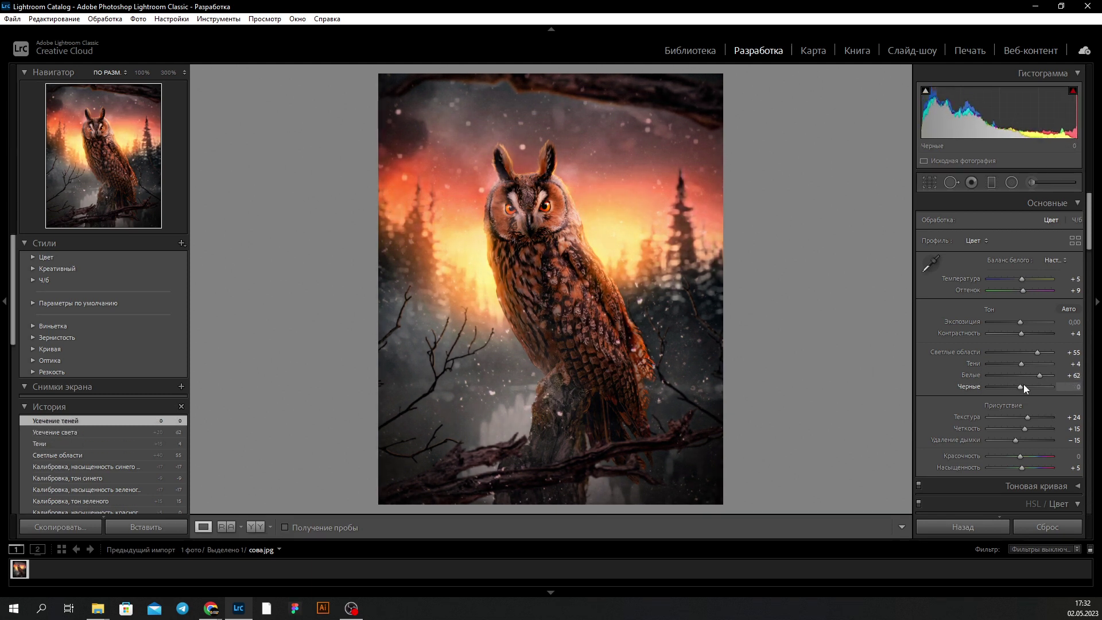
scroll(964, 417, down, 10)
scroll(1000, 419, down, 5)
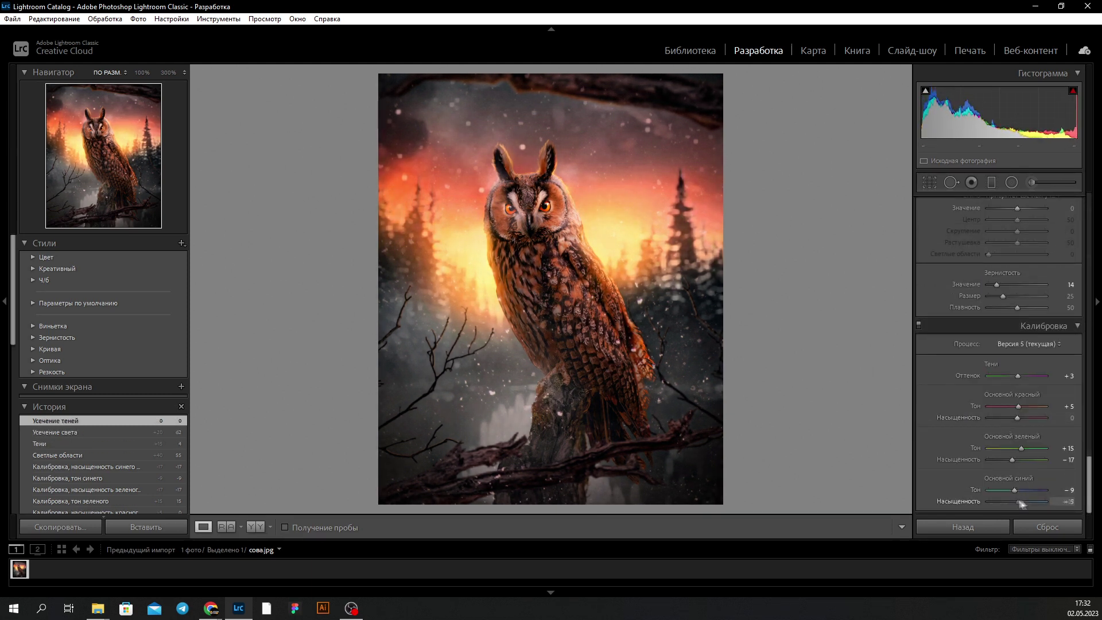
drag(1004, 500, 1013, 493)
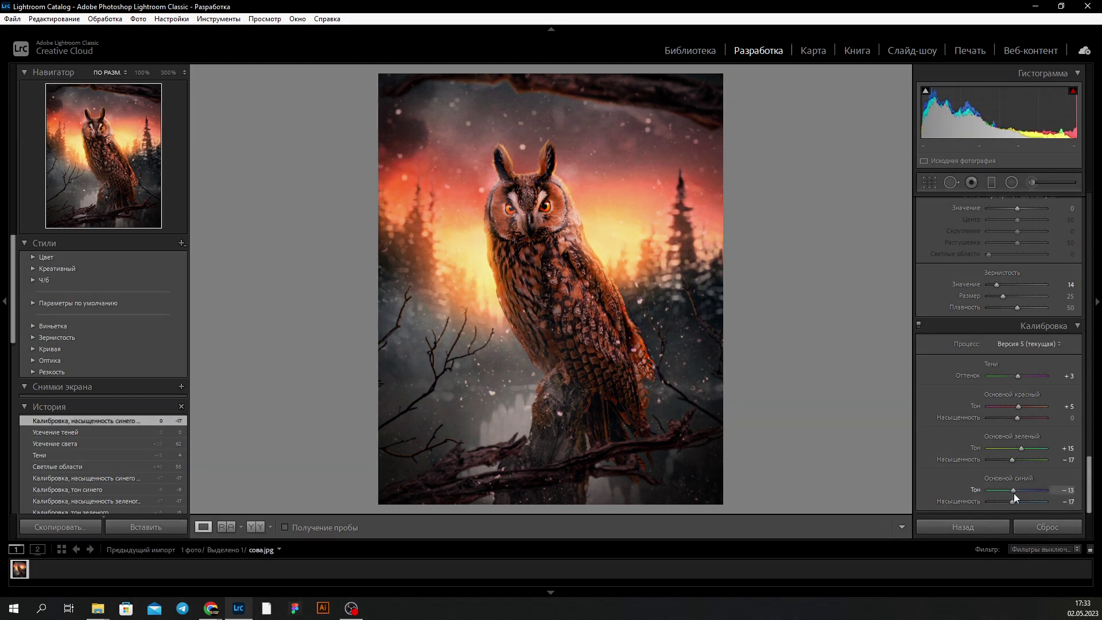